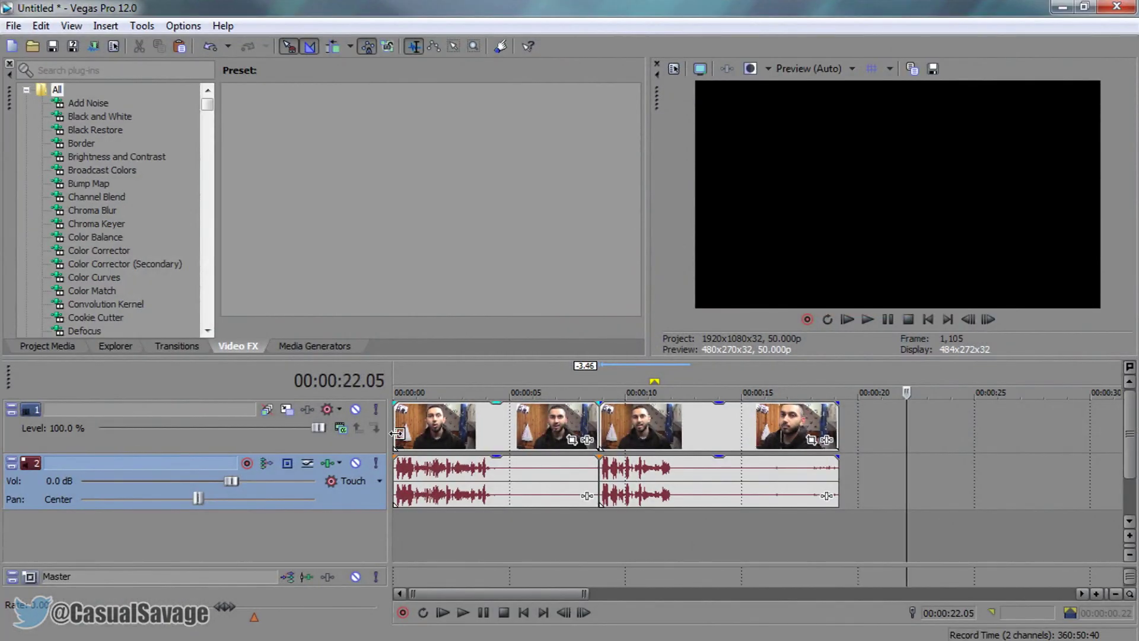
drag(394, 428, 385, 429)
click(397, 432)
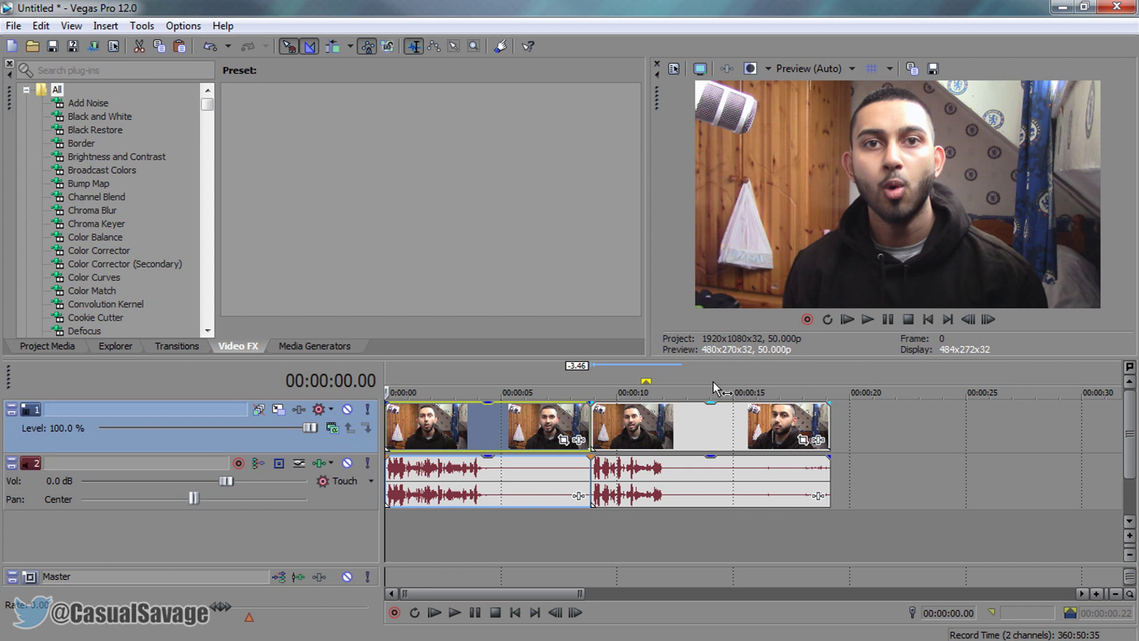
key(space)
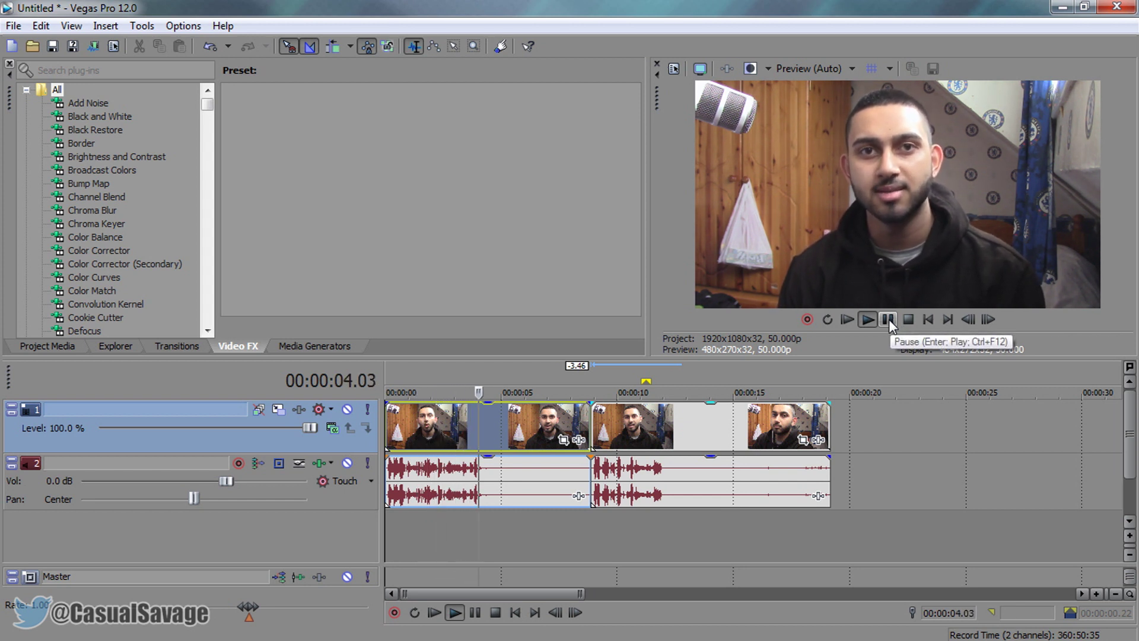
click(888, 319)
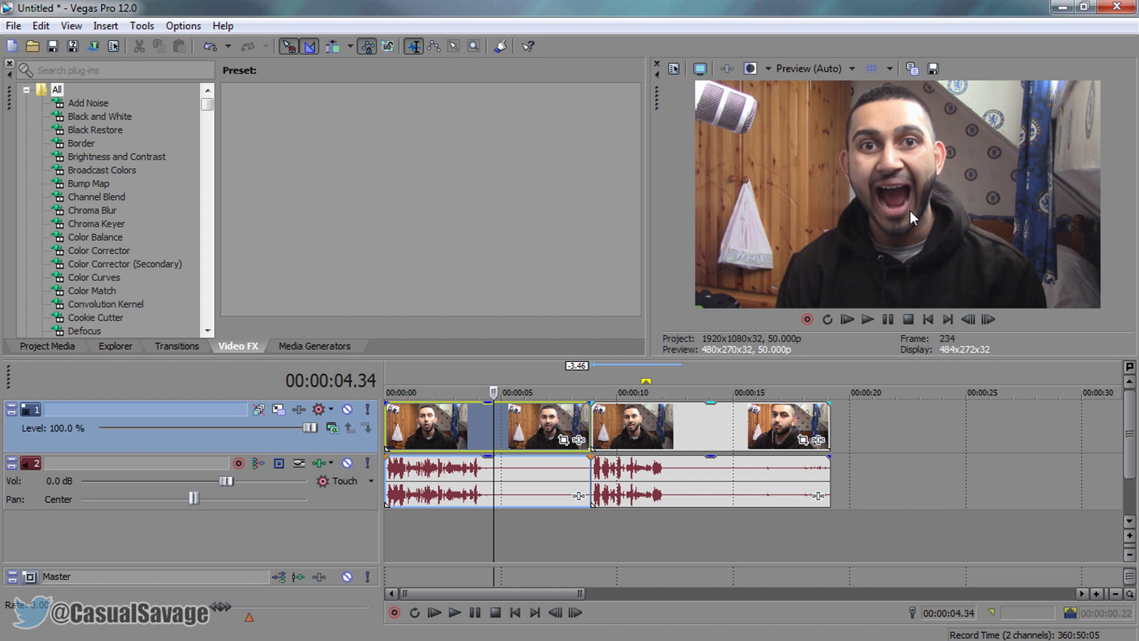
click(884, 319)
click(884, 321)
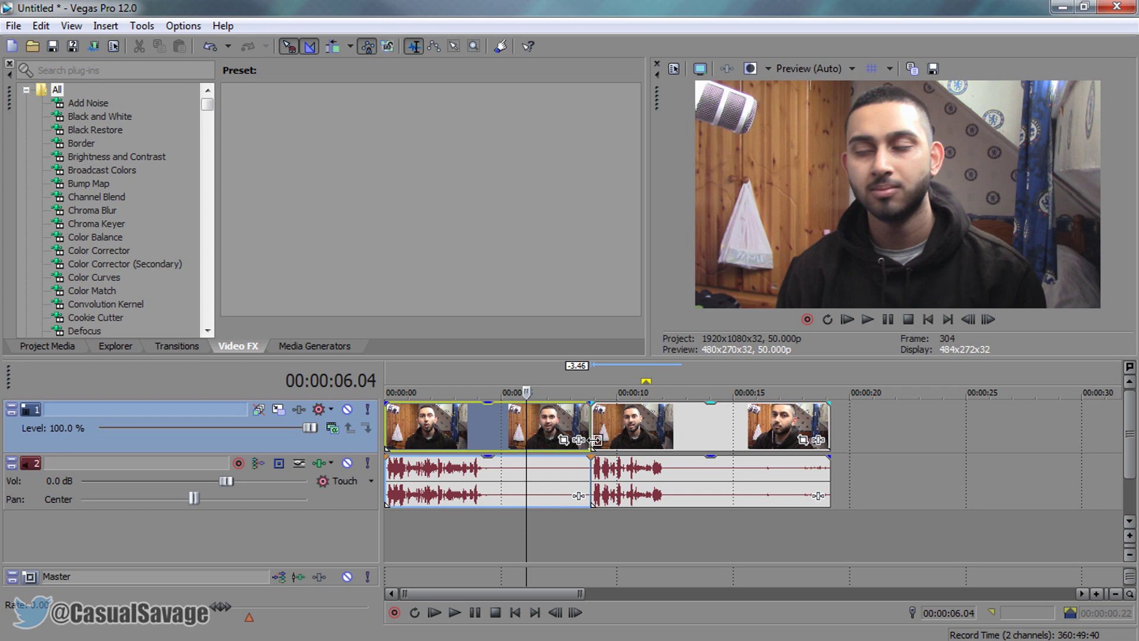
Step: Set the first video event to Disable resample and uncheck Maintain aspect ratio
click(471, 423)
right_click(473, 423)
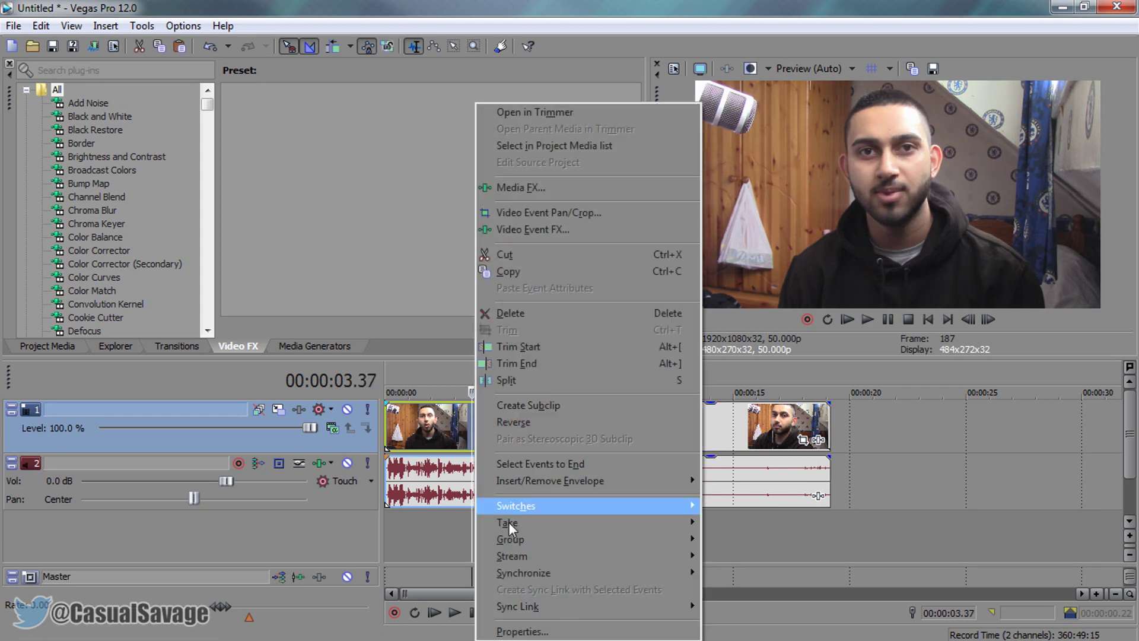
click(531, 631)
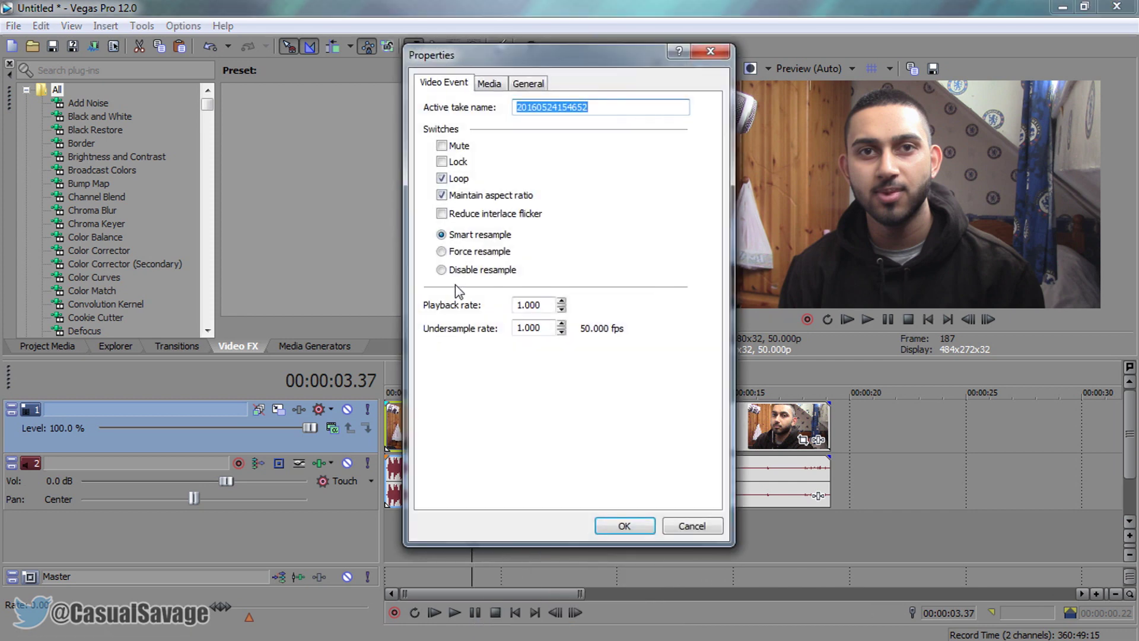
click(466, 271)
click(485, 200)
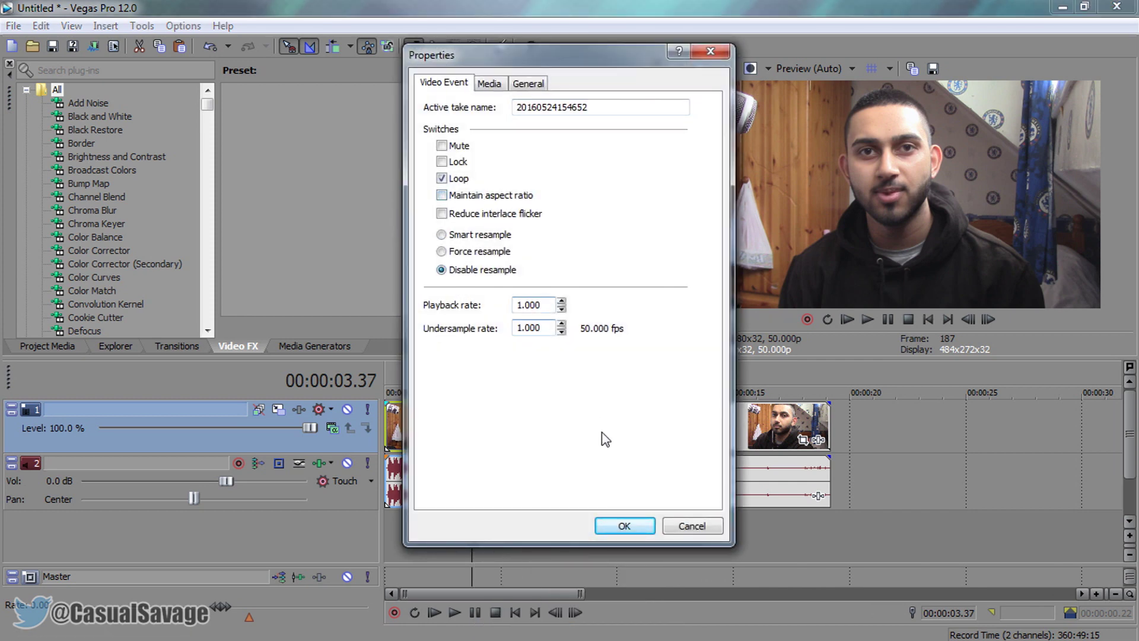
click(630, 525)
Step: Disable resampling on the second video event as well
right_click(697, 436)
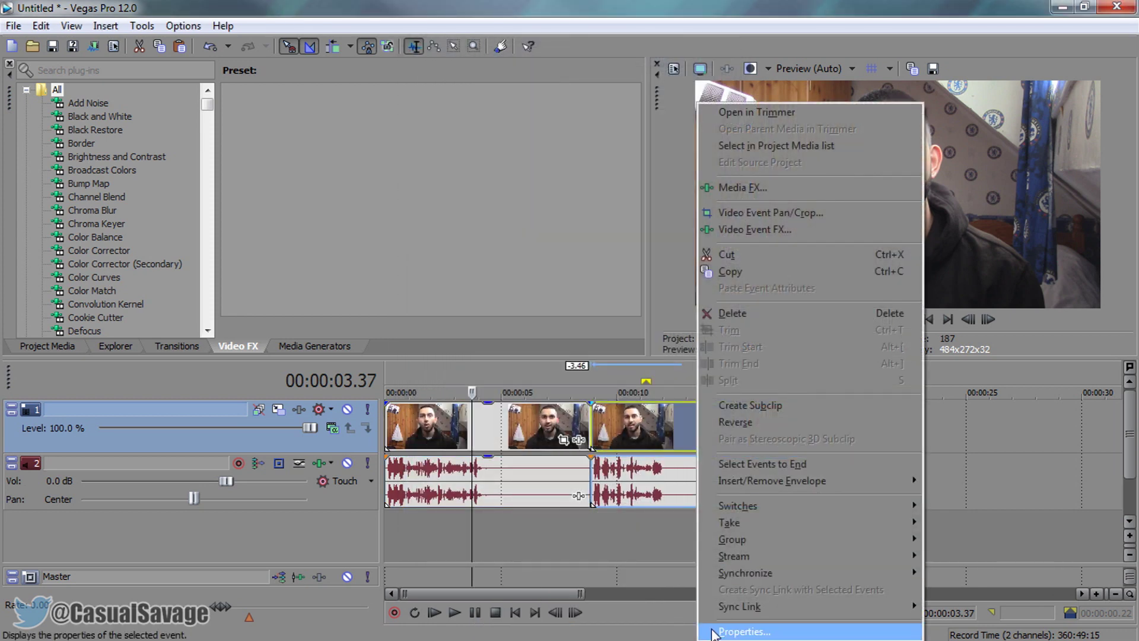
click(718, 631)
click(478, 270)
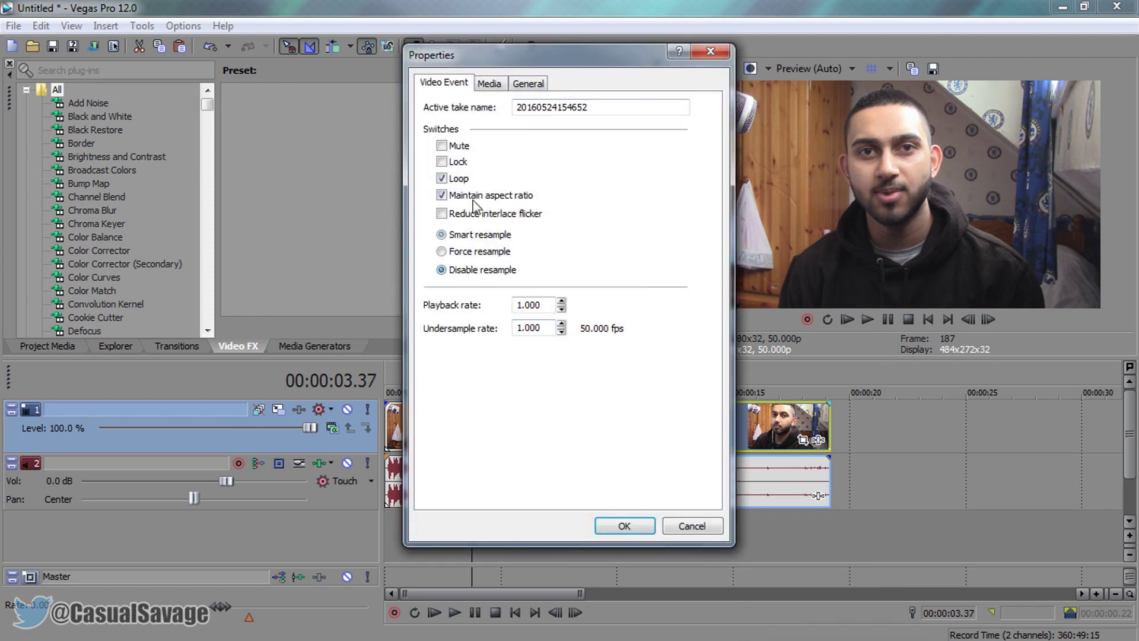
click(624, 525)
click(475, 441)
scroll(649, 426, up, 3)
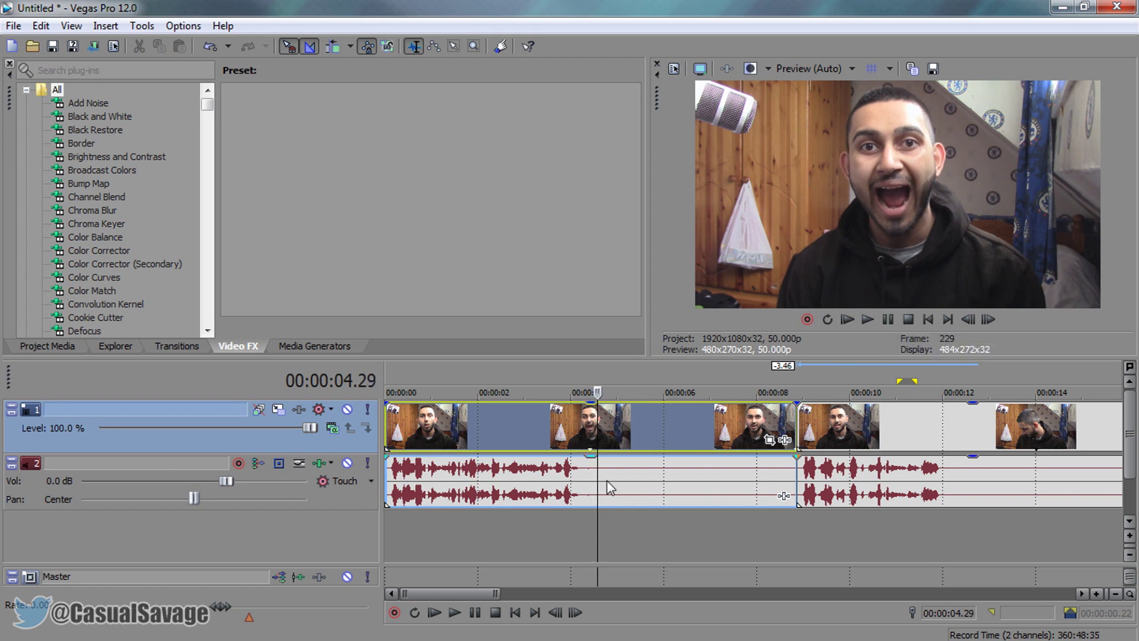
Step: Split the clip at 4.29 and 5.39 to isolate the open-mouth moment
key(s)
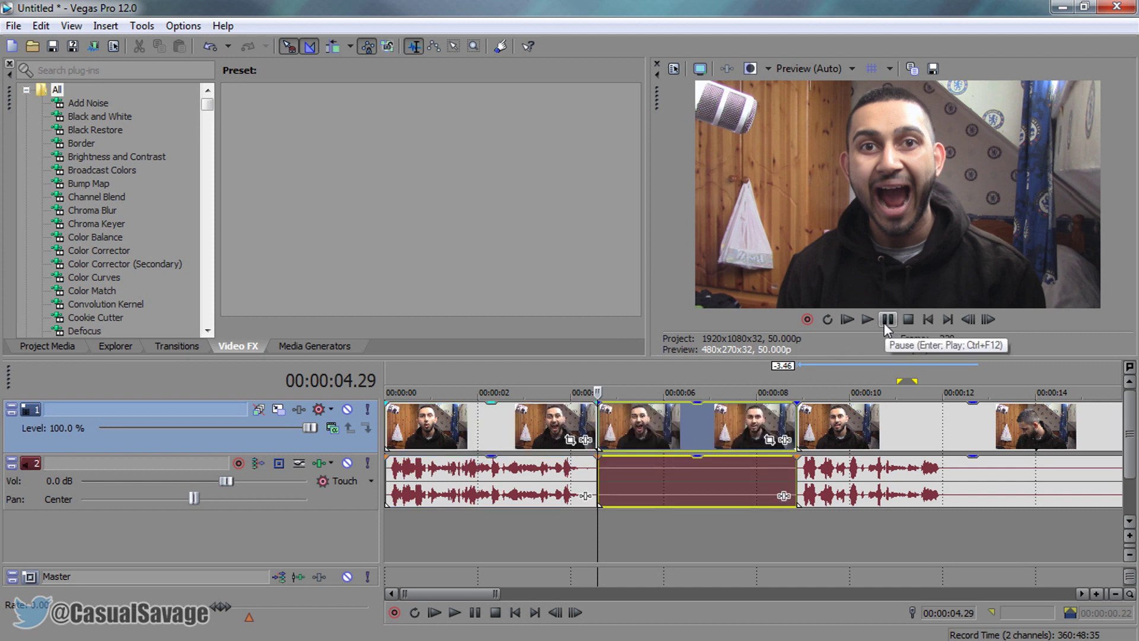
click(885, 324)
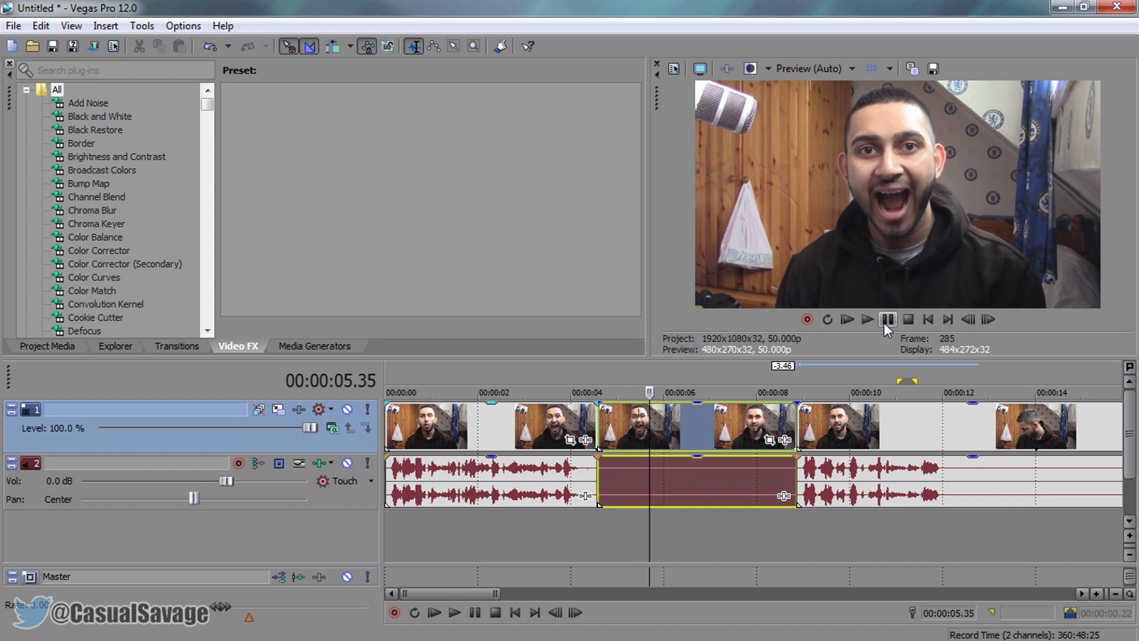
click(884, 322)
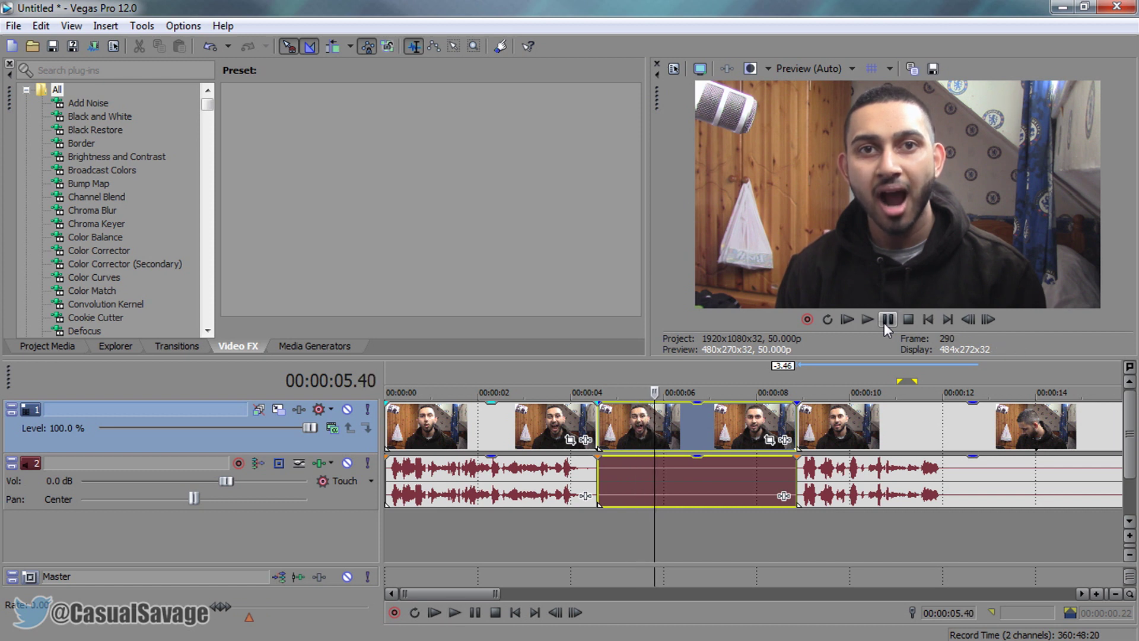
key(s)
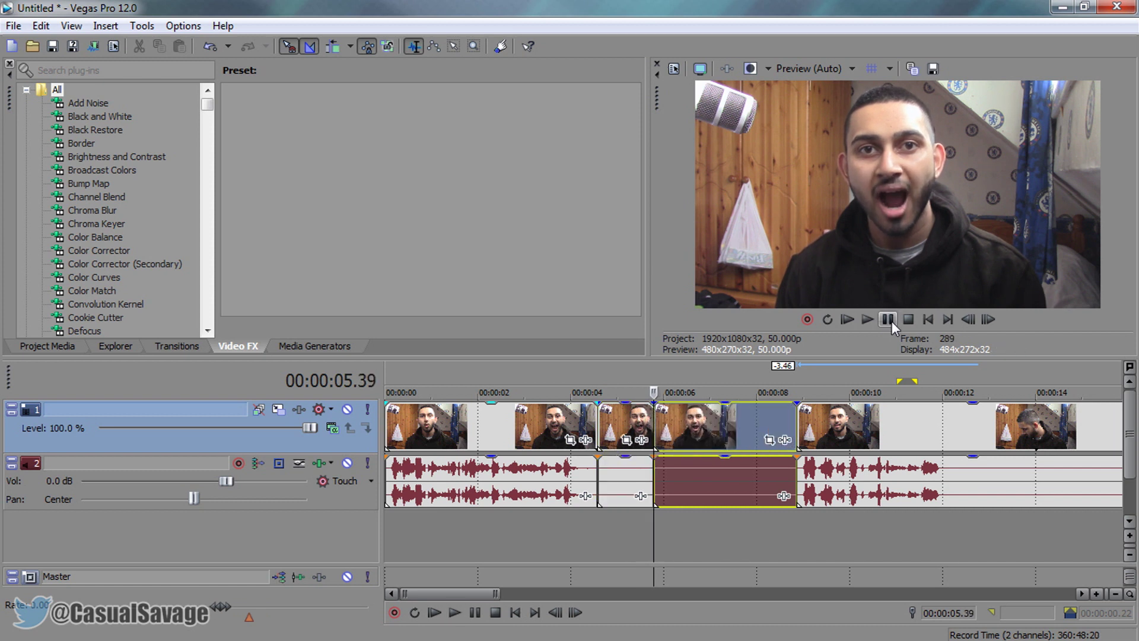
Step: Delete the section after the moment, close the gap, and trim the final event to end near 9 seconds
key(Delete)
click(688, 422)
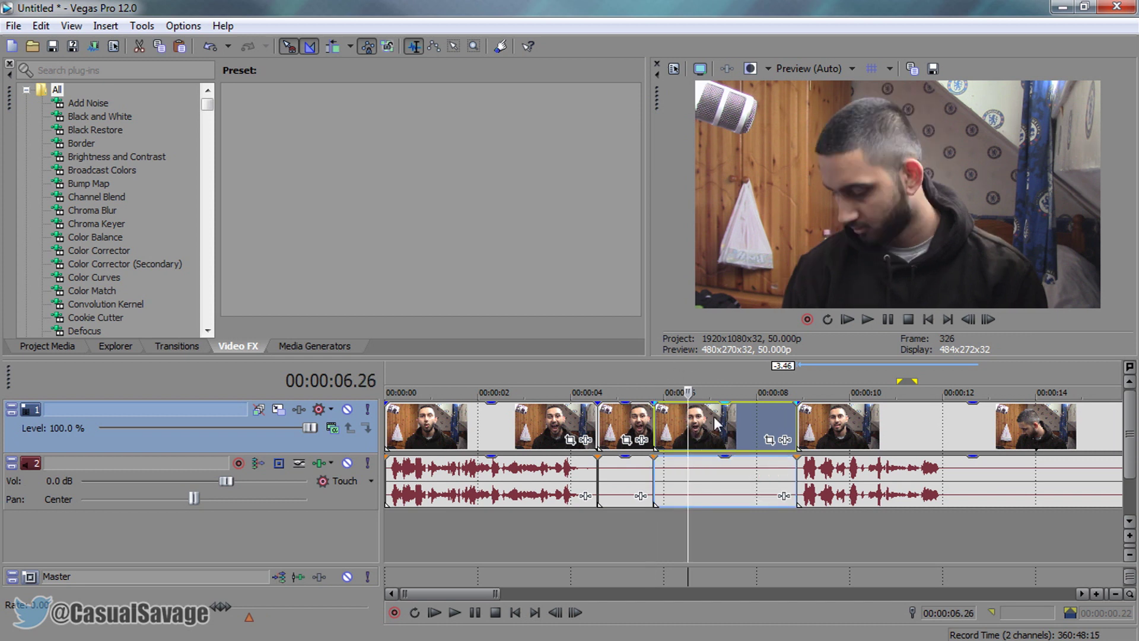
key(Delete)
drag(822, 414, 682, 410)
scroll(884, 458, down, 2)
drag(884, 458, 661, 482)
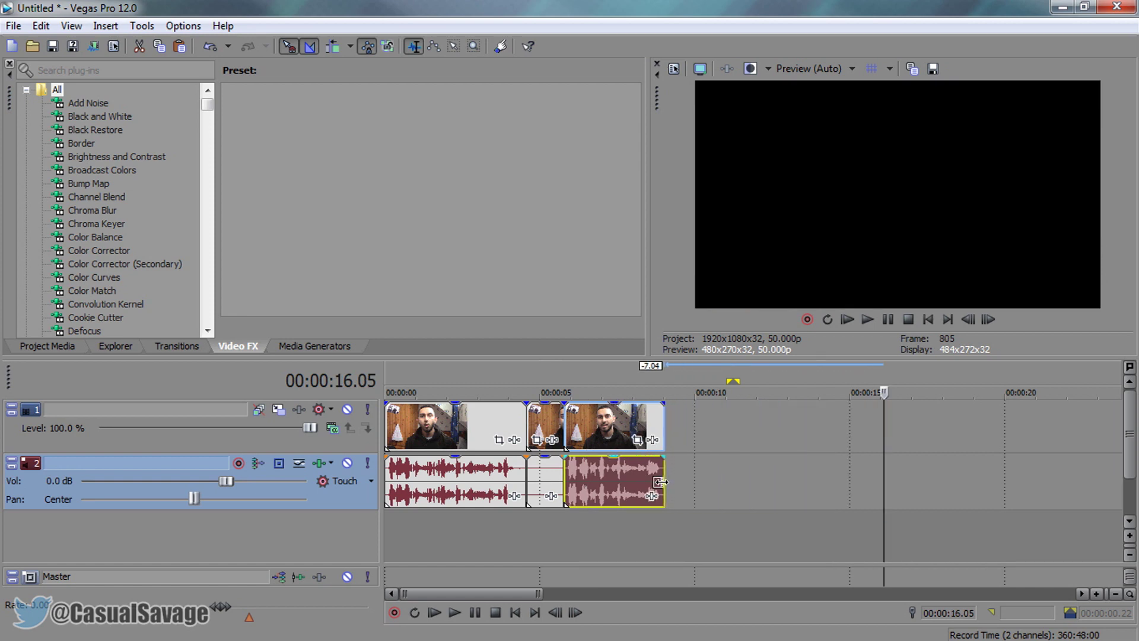
Step: Copy the short open-mouth video event starting at 4.29 seconds
click(530, 472)
scroll(764, 390, up, 3)
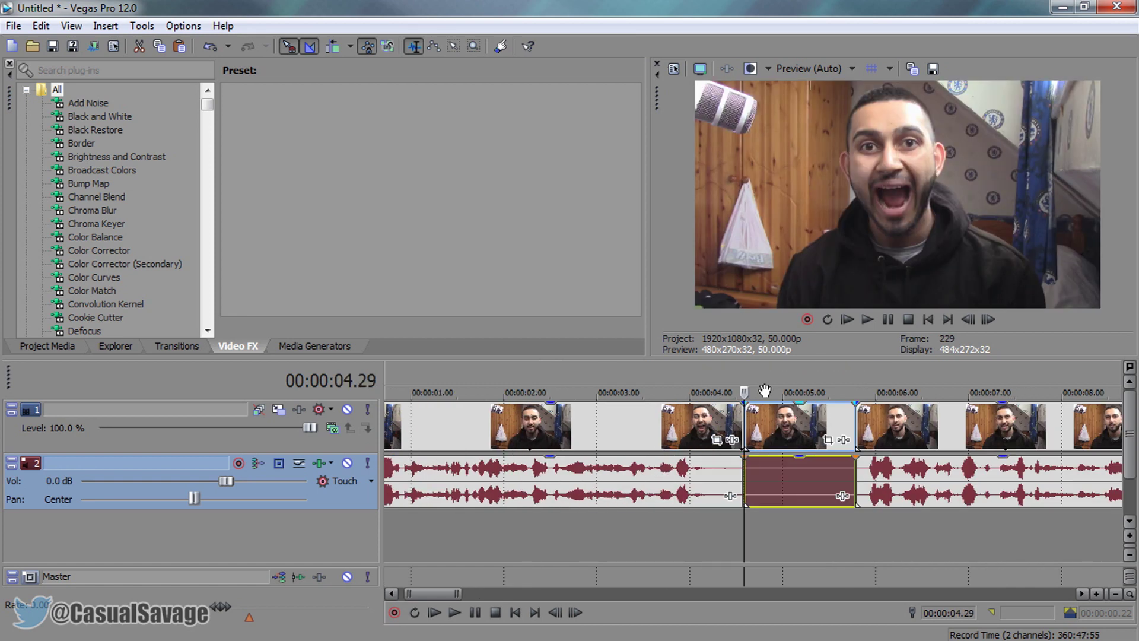
click(757, 432)
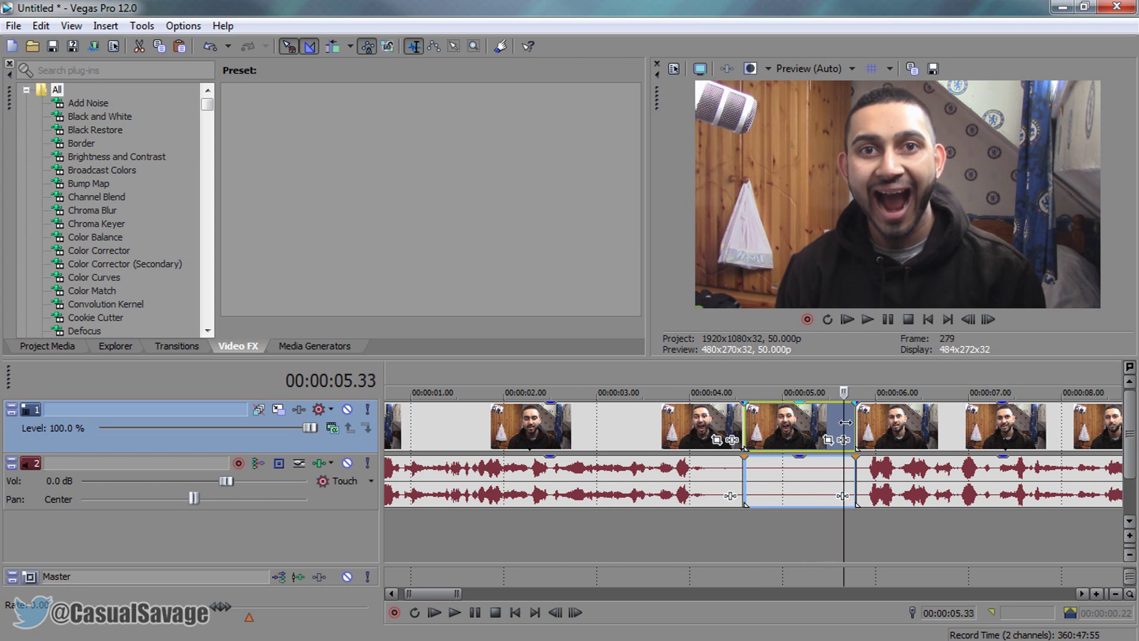
click(750, 427)
click(745, 427)
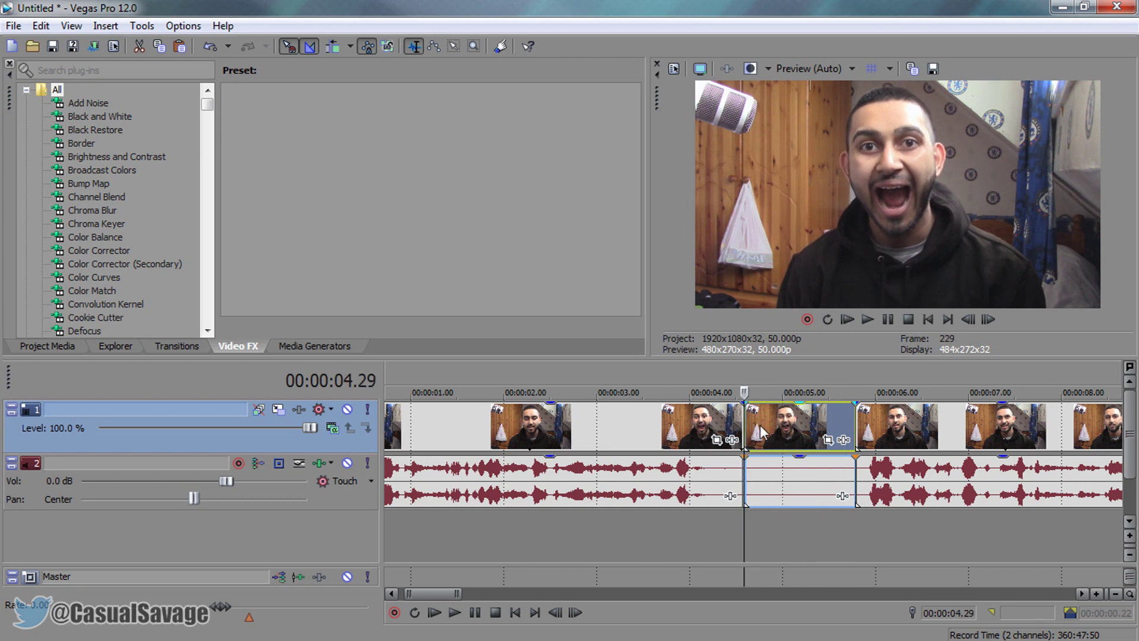
right_click(760, 425)
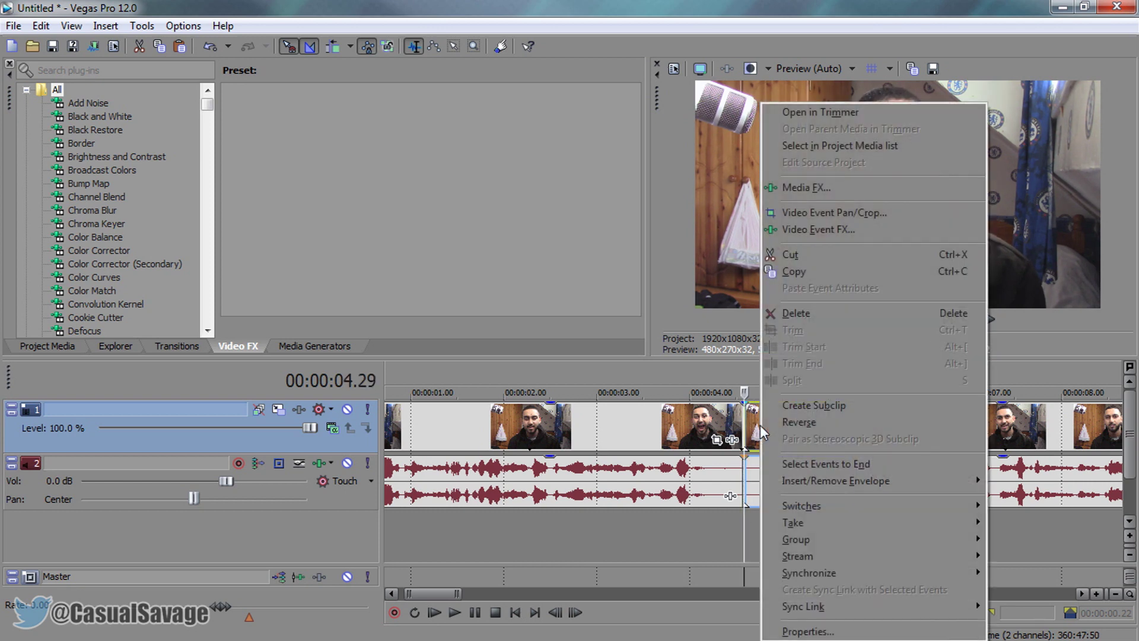
click(795, 273)
Step: Insert a new top video track, paste the copied event onto it, and delete the empty audio track
right_click(351, 442)
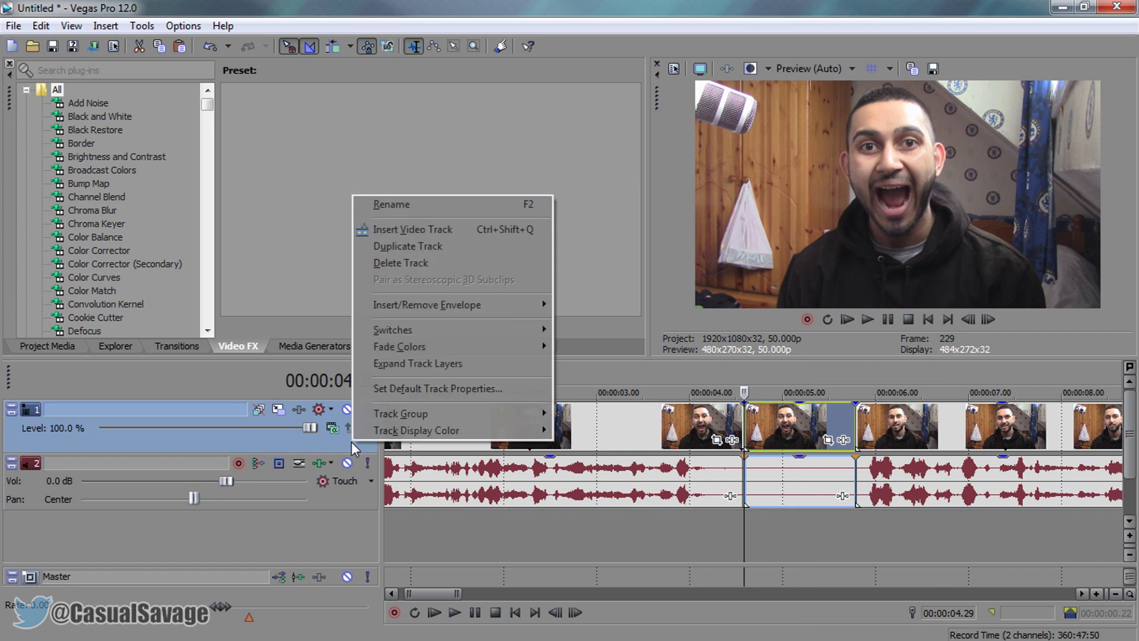
click(456, 229)
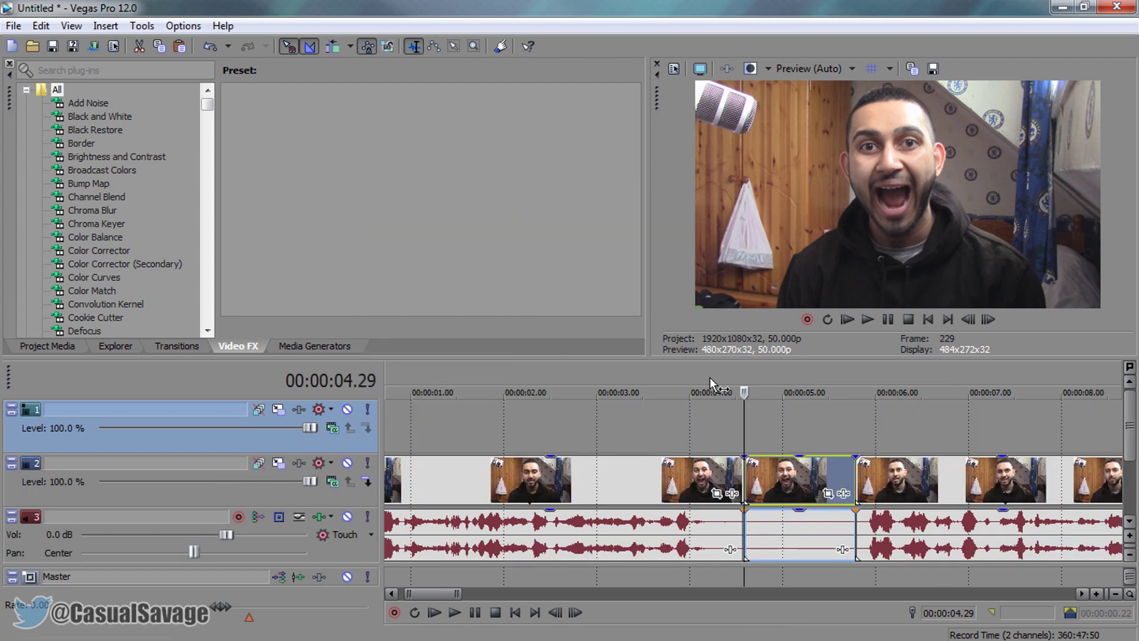
click(743, 425)
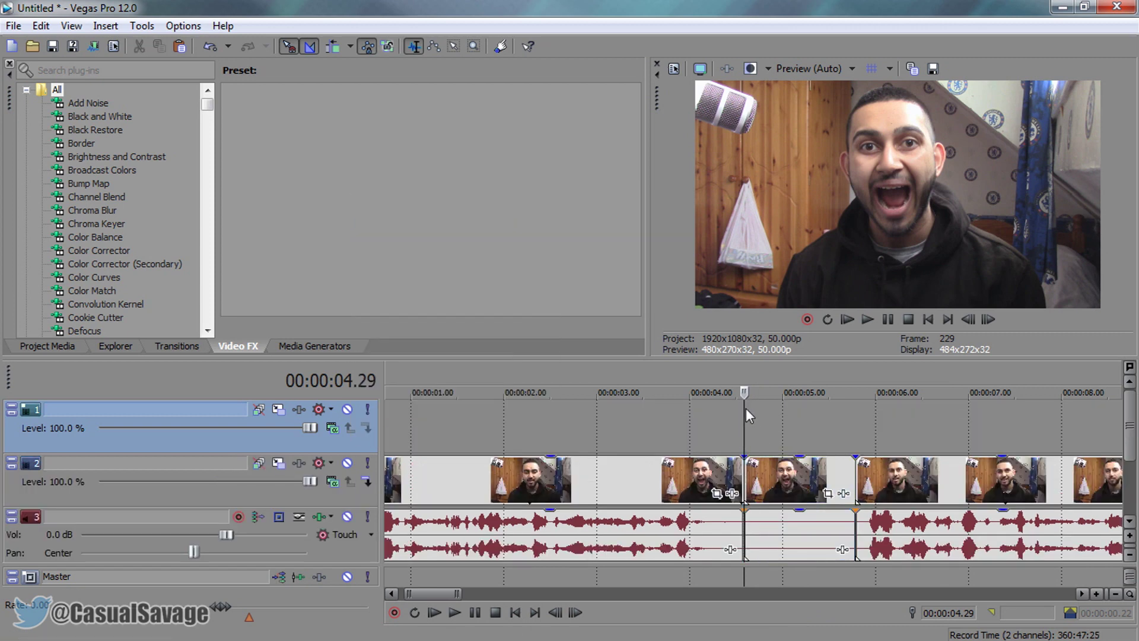
key(ctrl+v)
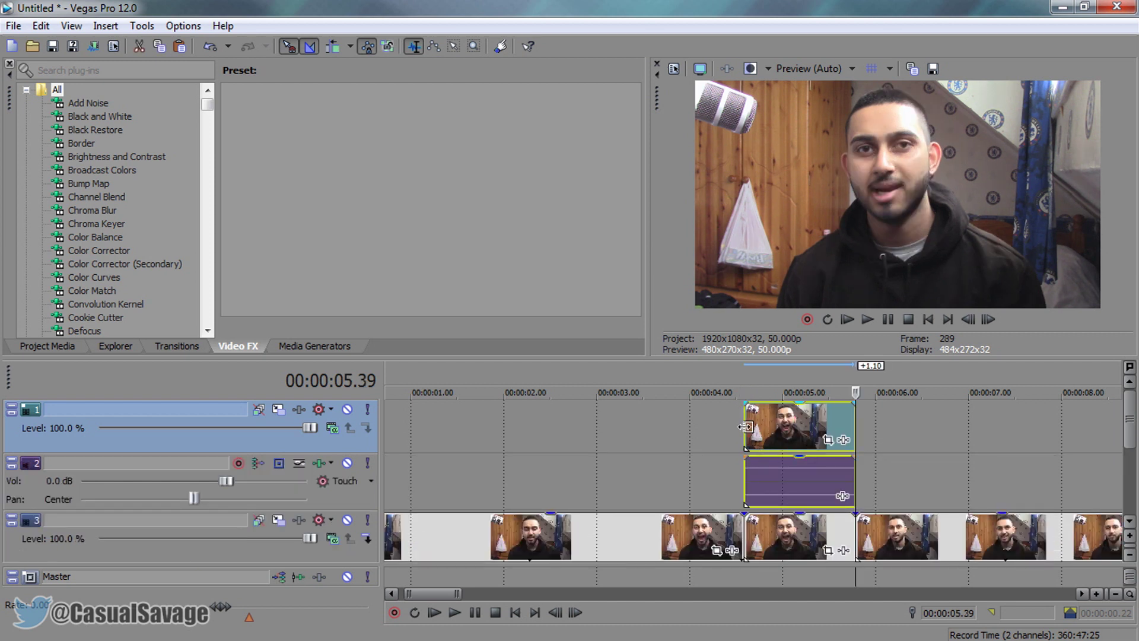
click(746, 426)
scroll(525, 501, down, 4)
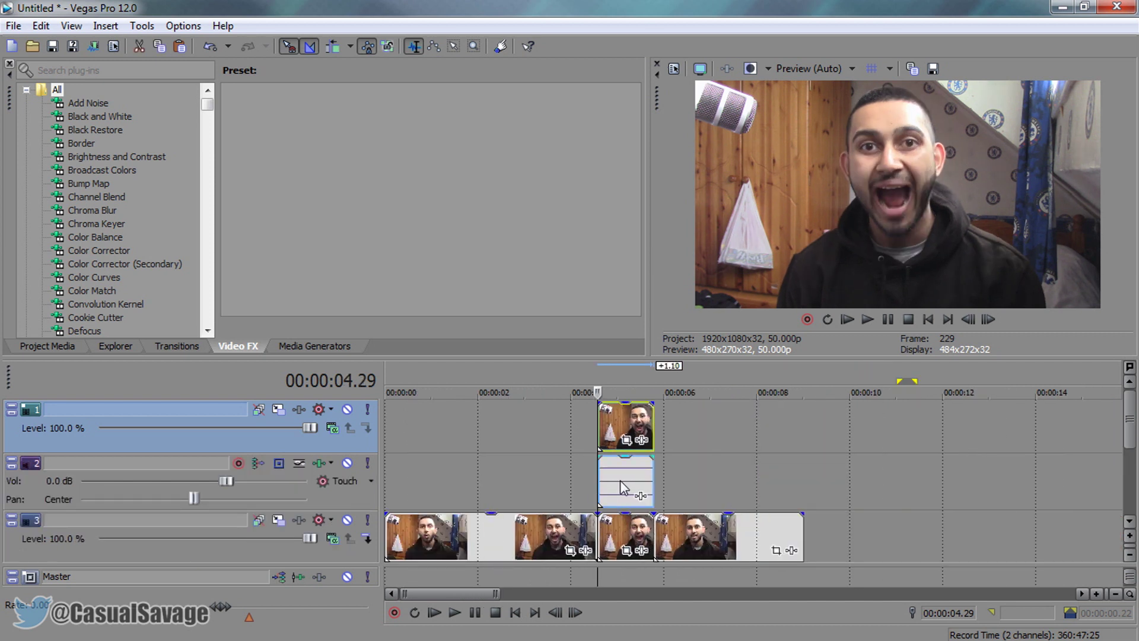
right_click(357, 496)
click(440, 216)
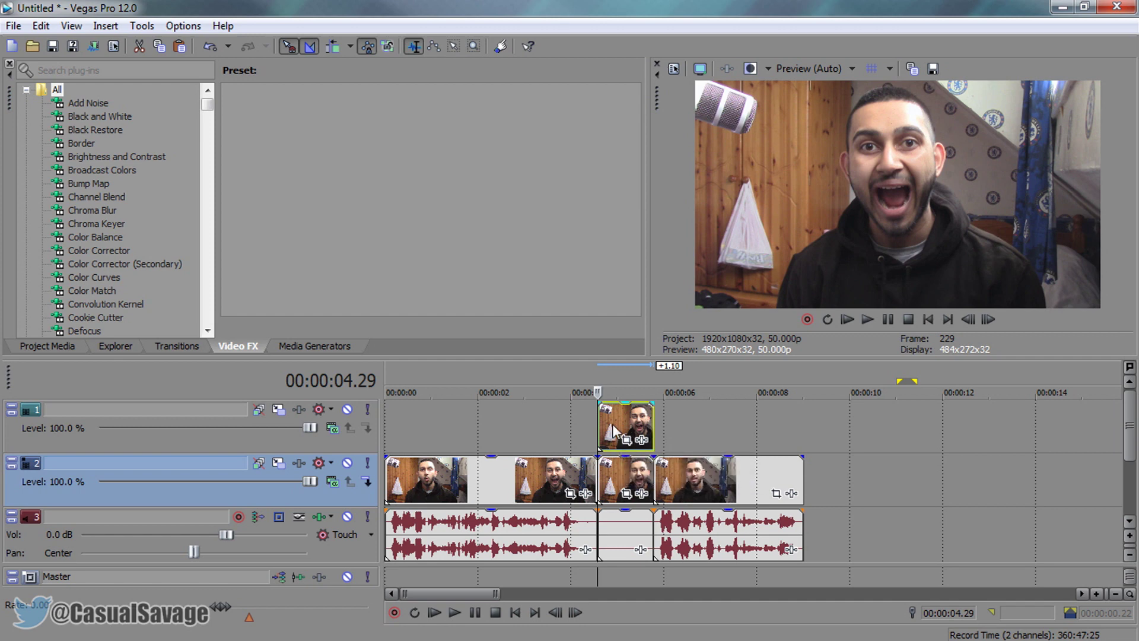
Step: Open Video Event Pan/Crop for the top-track copy and tick the Mask checkbox
right_click(612, 423)
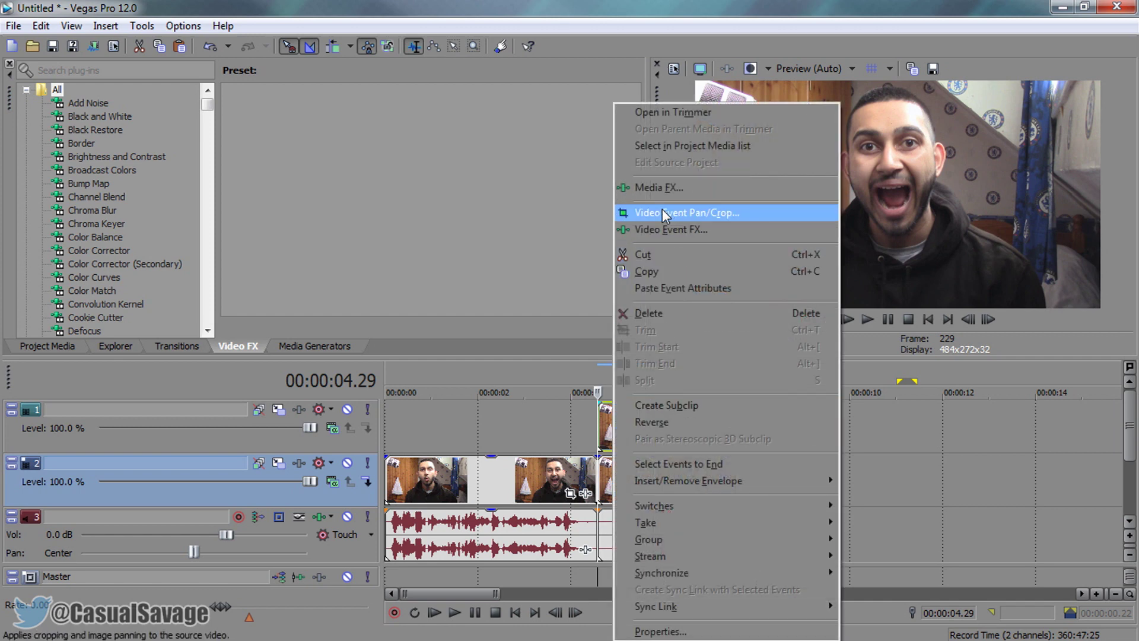
click(720, 212)
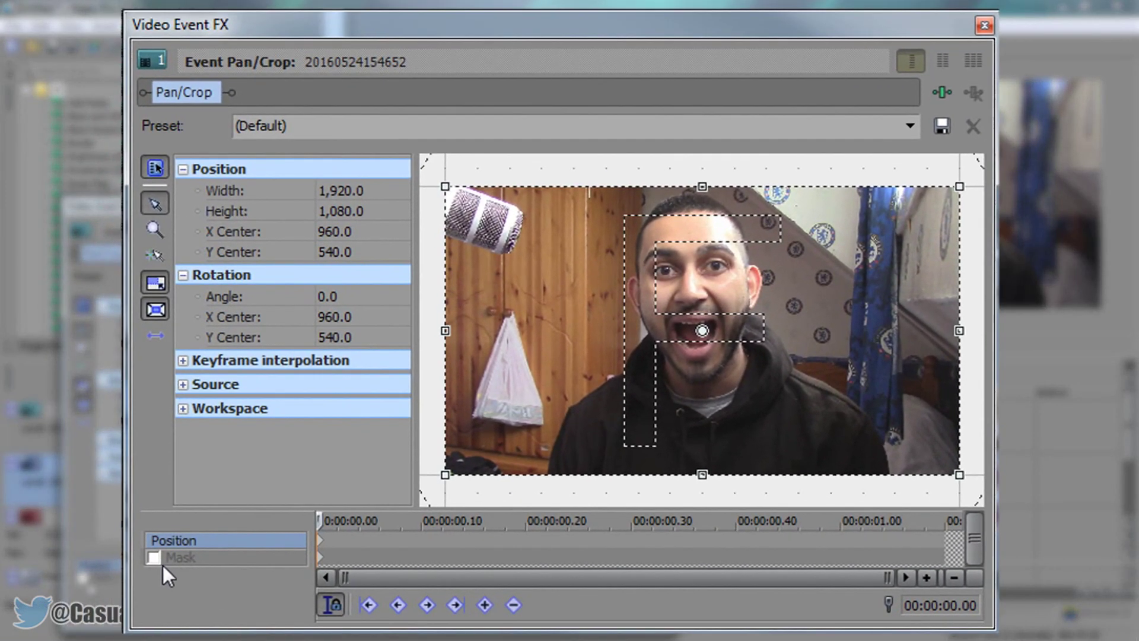
click(155, 558)
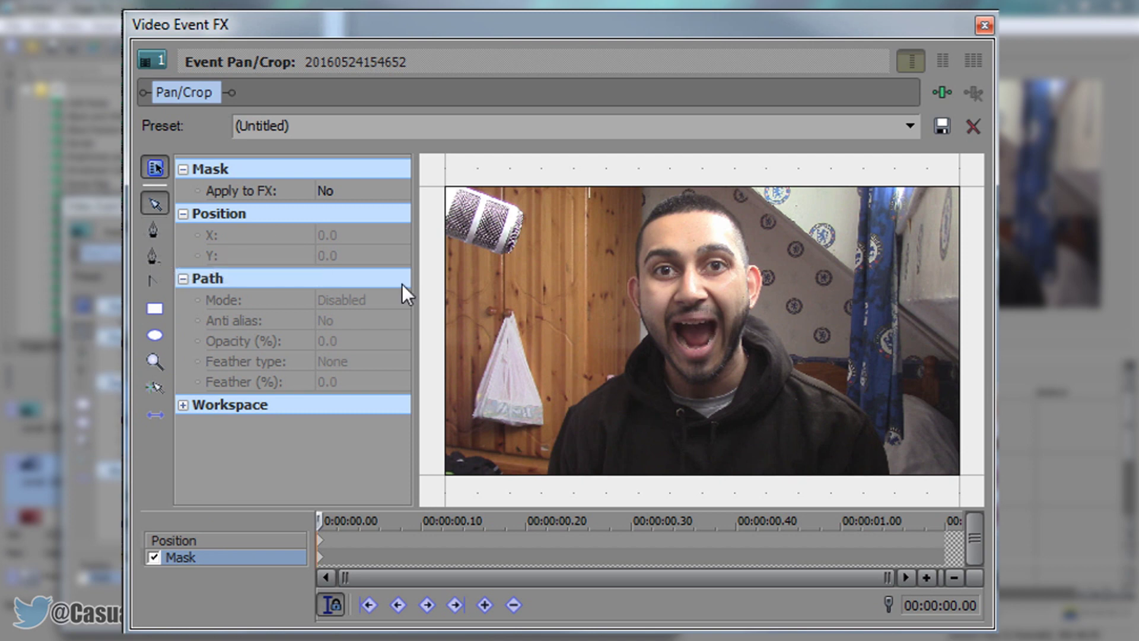
Step: Zoom the preview and trace a closed anchor-point mask around the open mouth
scroll(739, 338, up, 5)
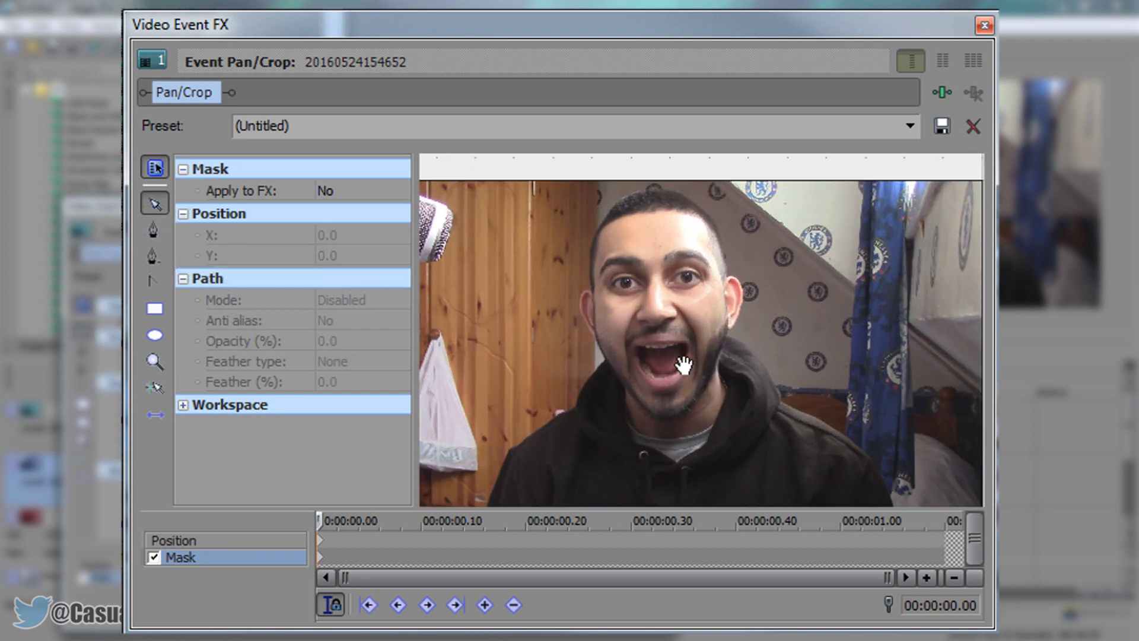
scroll(755, 356, up, 5)
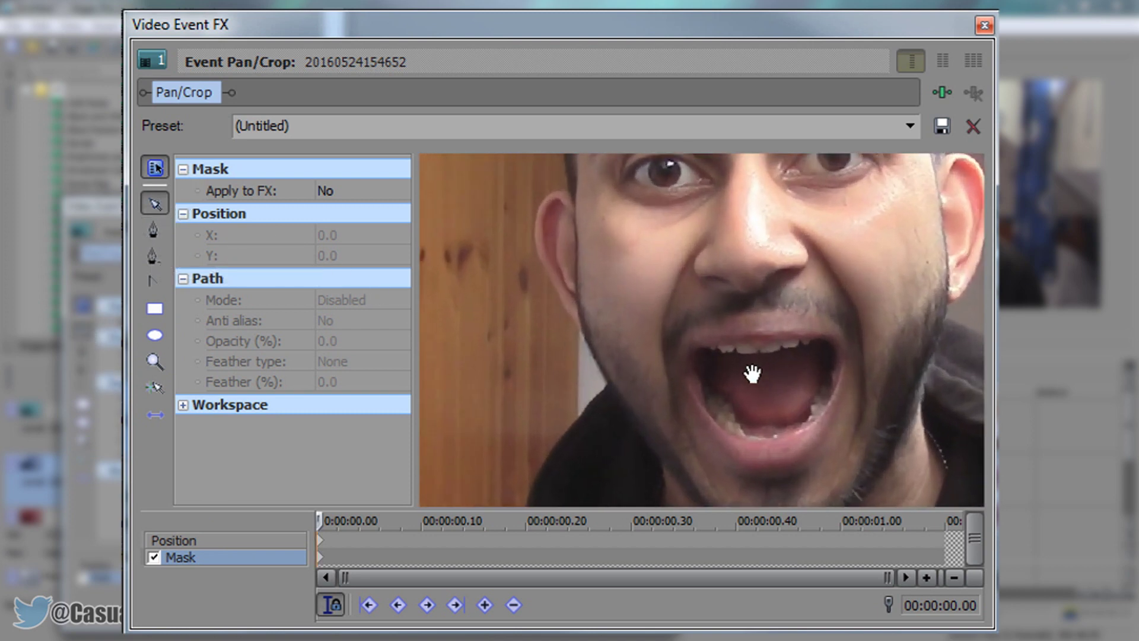
scroll(751, 350, up, 2)
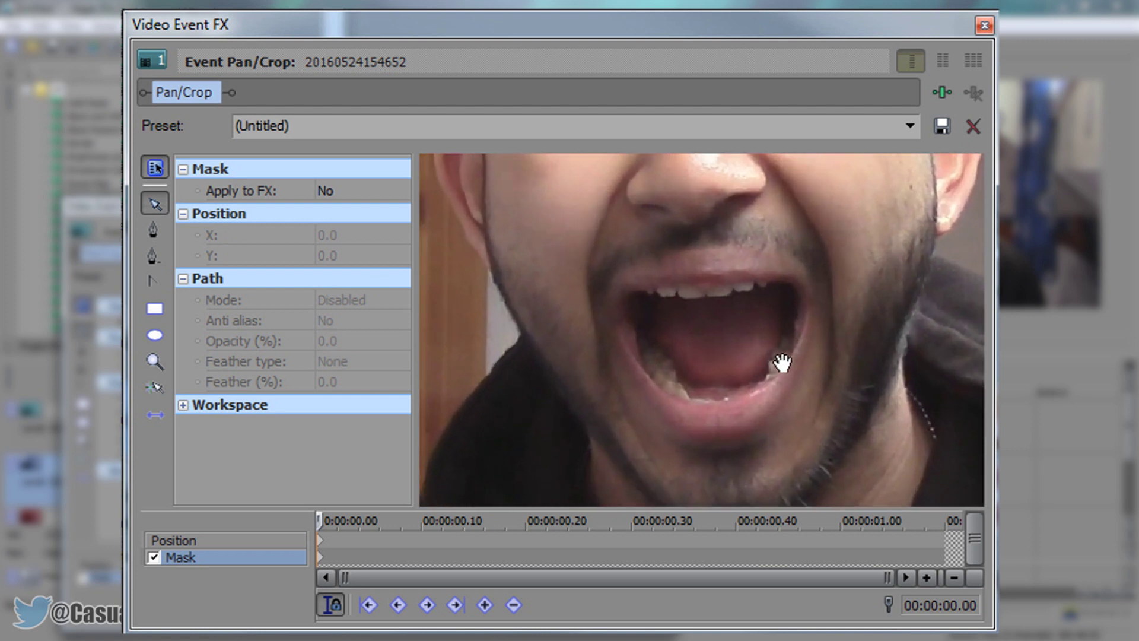
scroll(775, 363, up, 1)
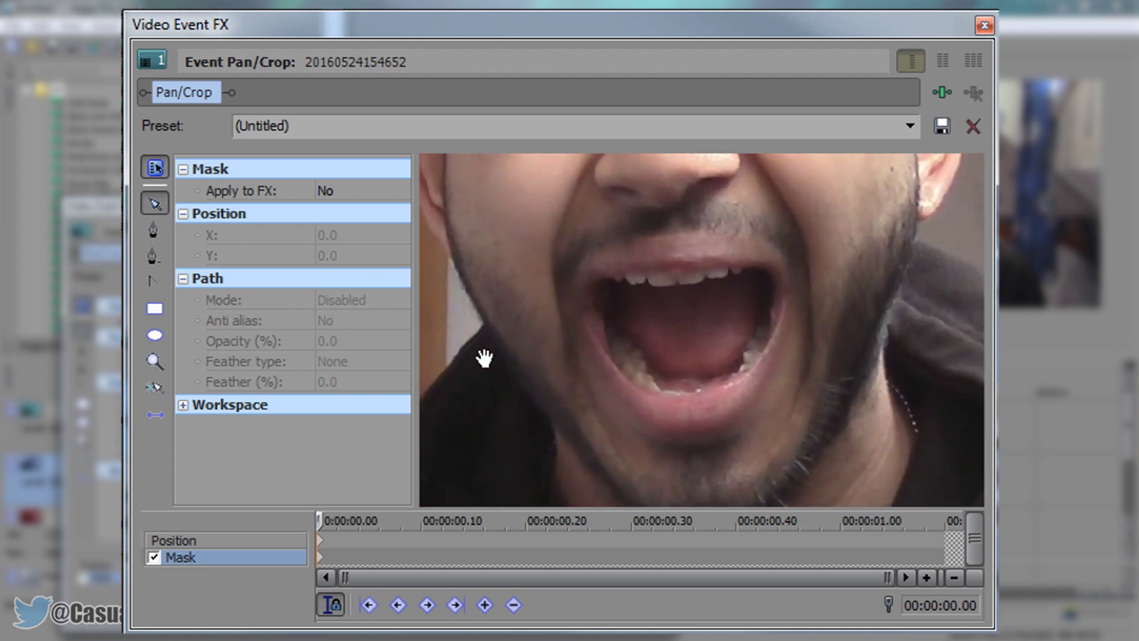
click(156, 231)
click(653, 227)
click(608, 236)
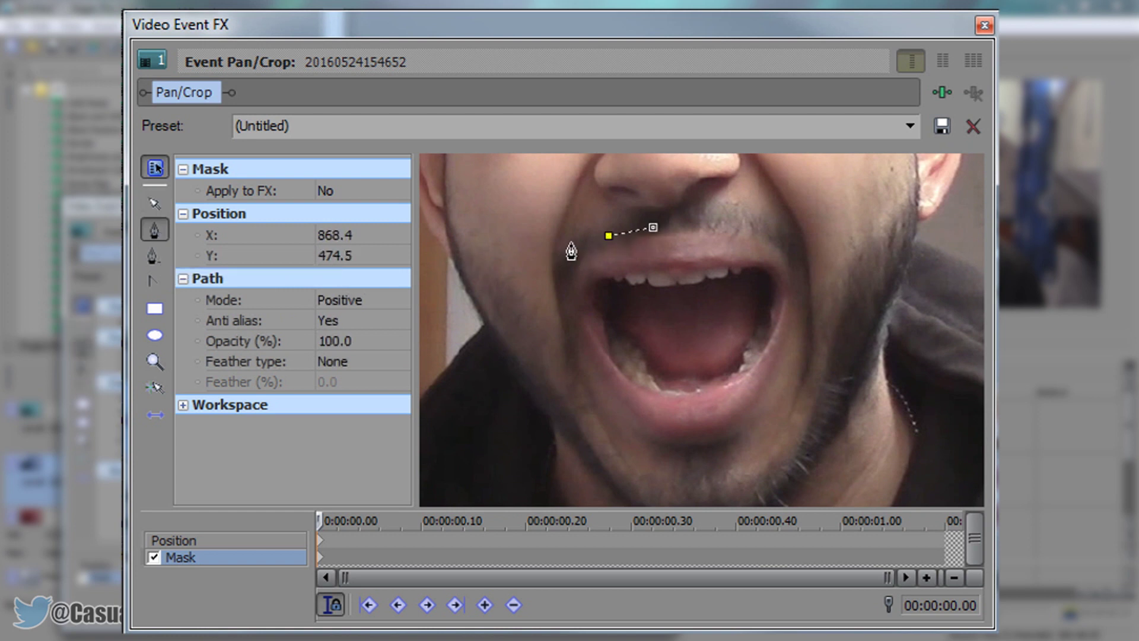
click(570, 244)
click(547, 260)
click(547, 290)
click(554, 325)
click(564, 346)
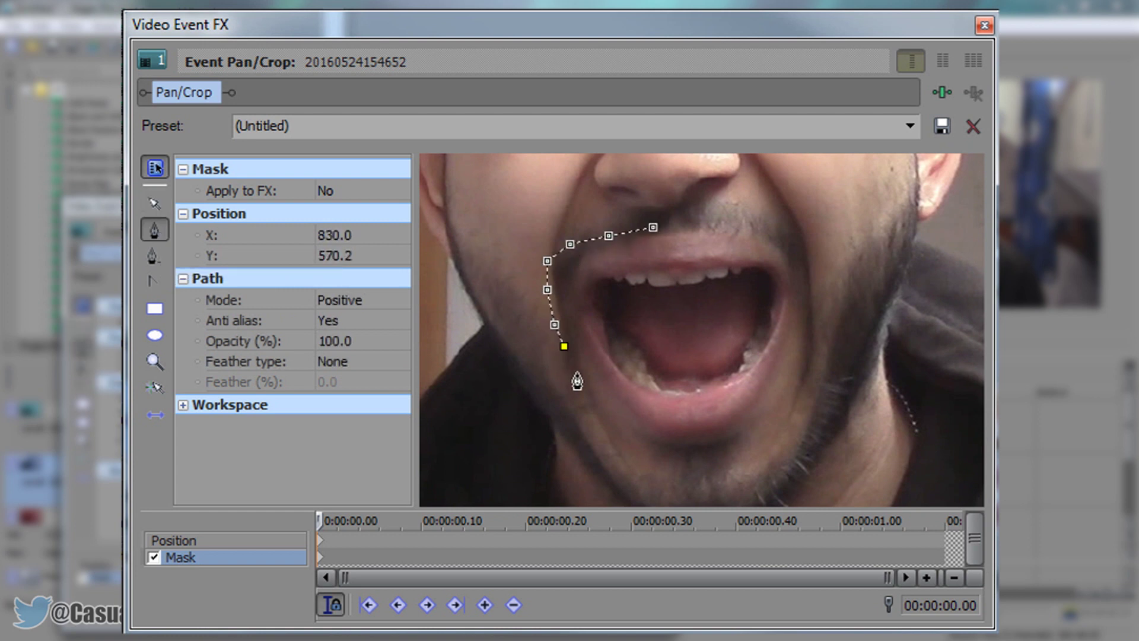
click(585, 384)
click(618, 431)
click(657, 444)
click(712, 451)
click(746, 440)
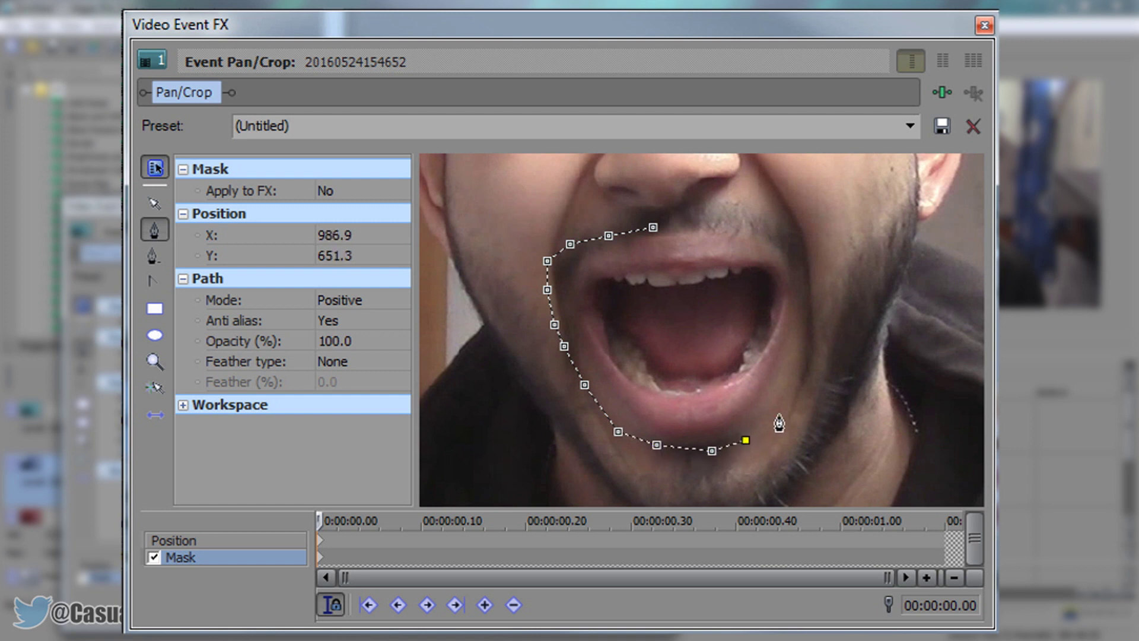
click(780, 415)
click(790, 374)
click(800, 330)
click(808, 285)
click(804, 260)
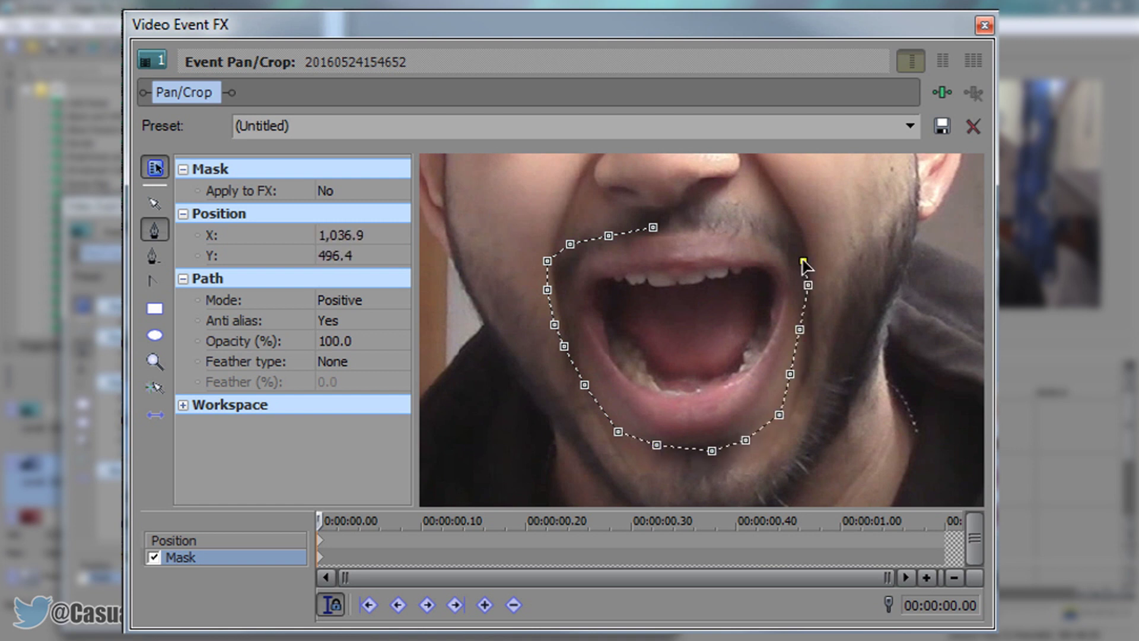
click(775, 244)
click(740, 225)
click(691, 220)
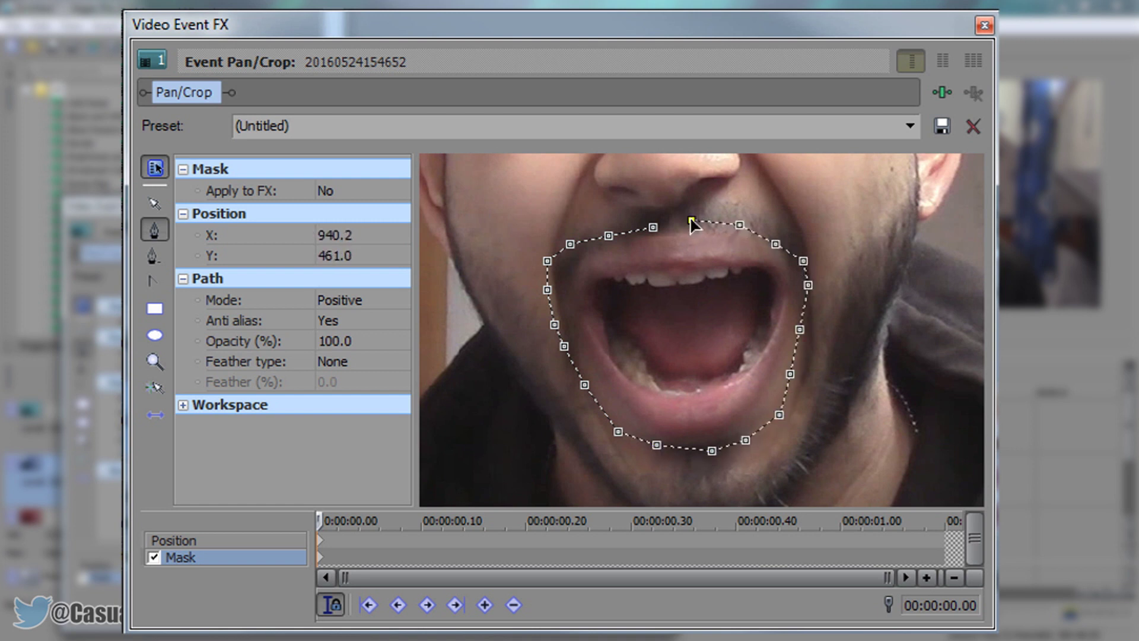
click(654, 228)
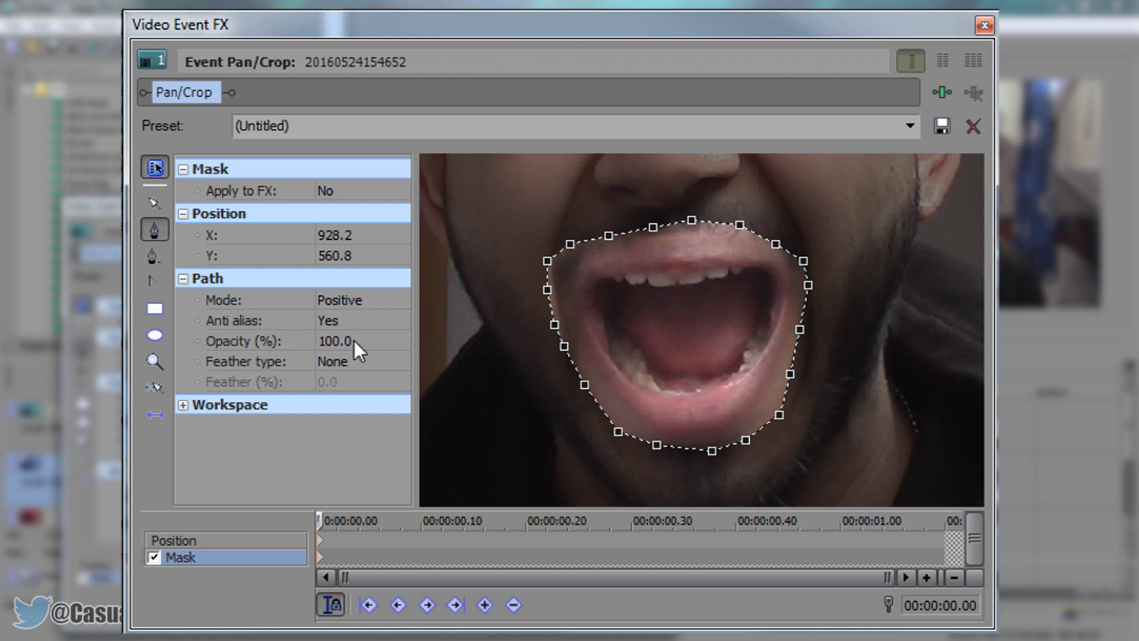
Step: Set the mask's Feather type to Out with a 2.0% feather, then close the window
click(348, 361)
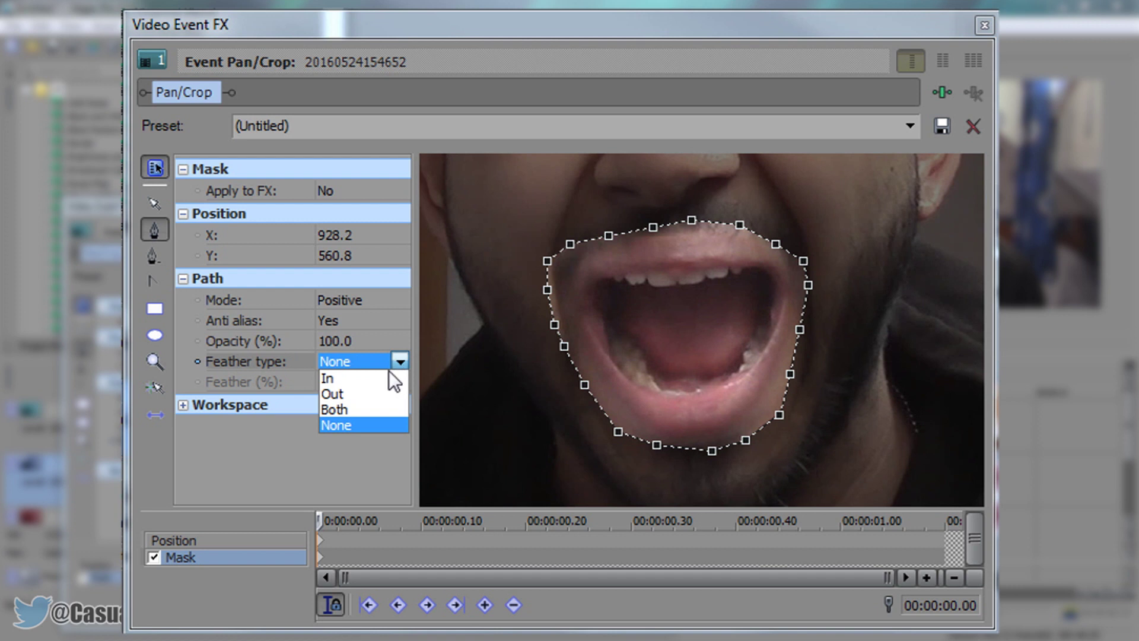
click(332, 394)
click(340, 381)
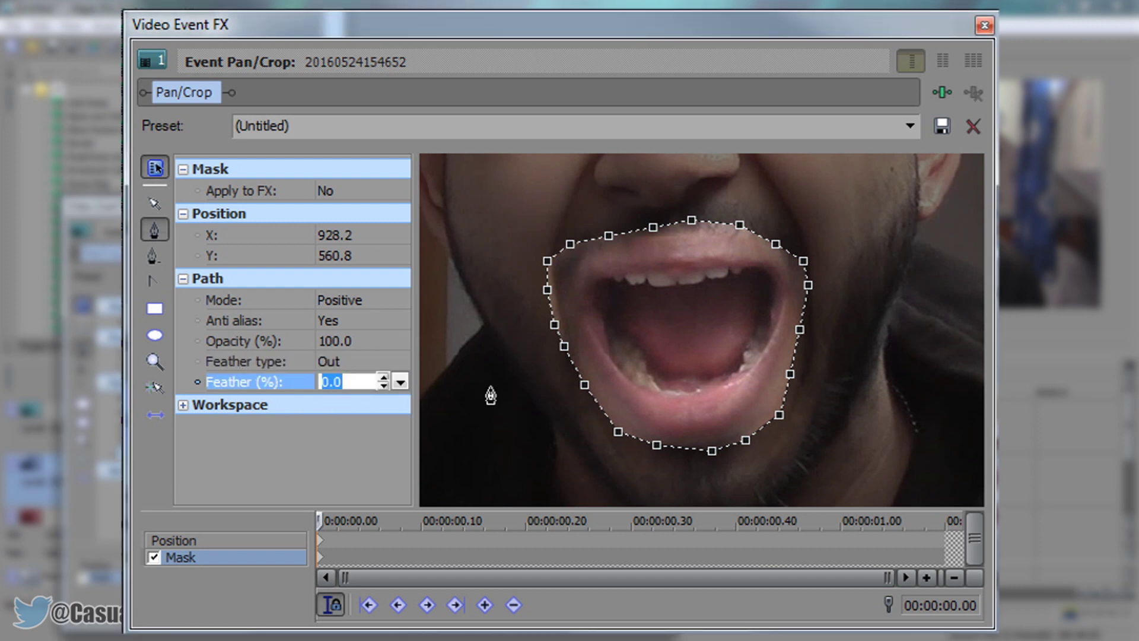
text(2.)
key(Return)
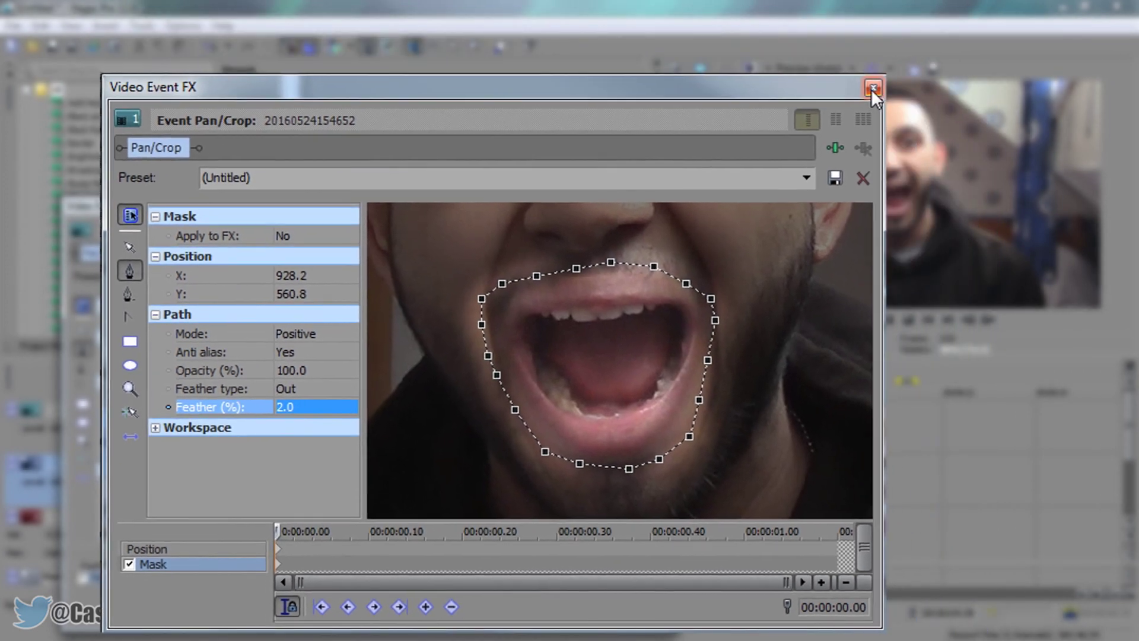
click(984, 25)
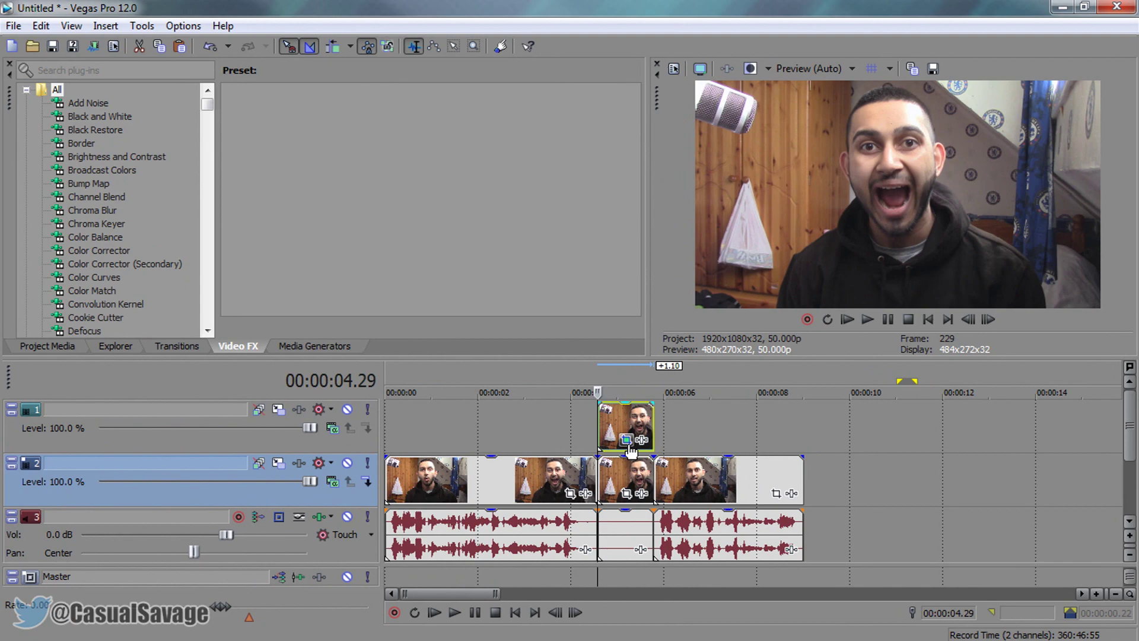
Step: Shrink and reposition the top clip's pan/crop frame to 1,290.9 × 726.1, enlarging the masked mouth
click(628, 444)
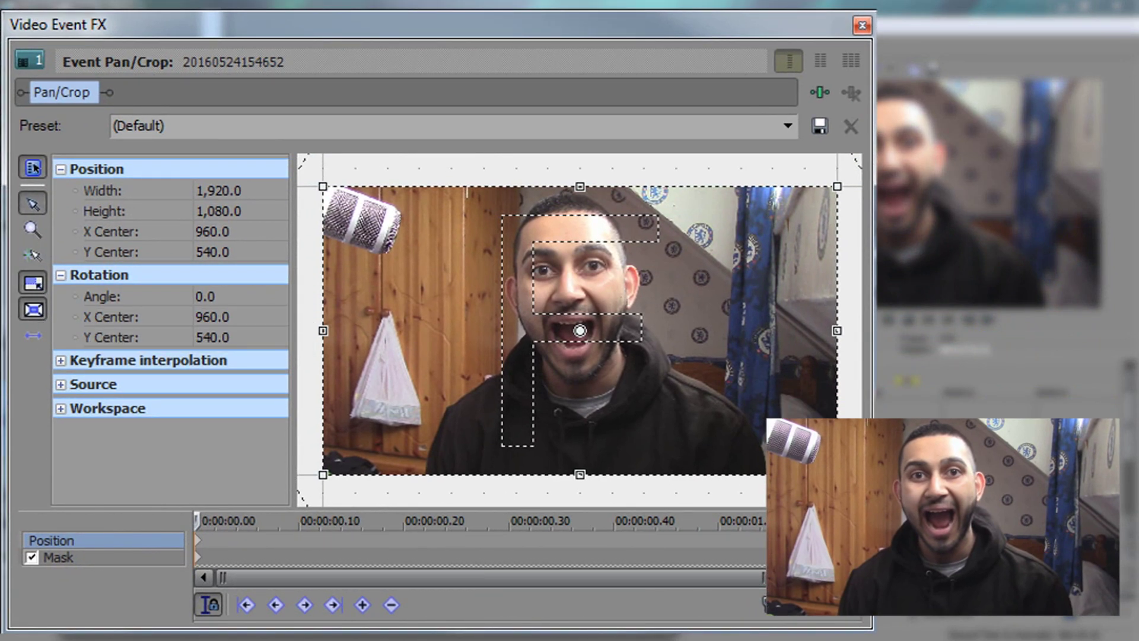
drag(837, 186, 752, 233)
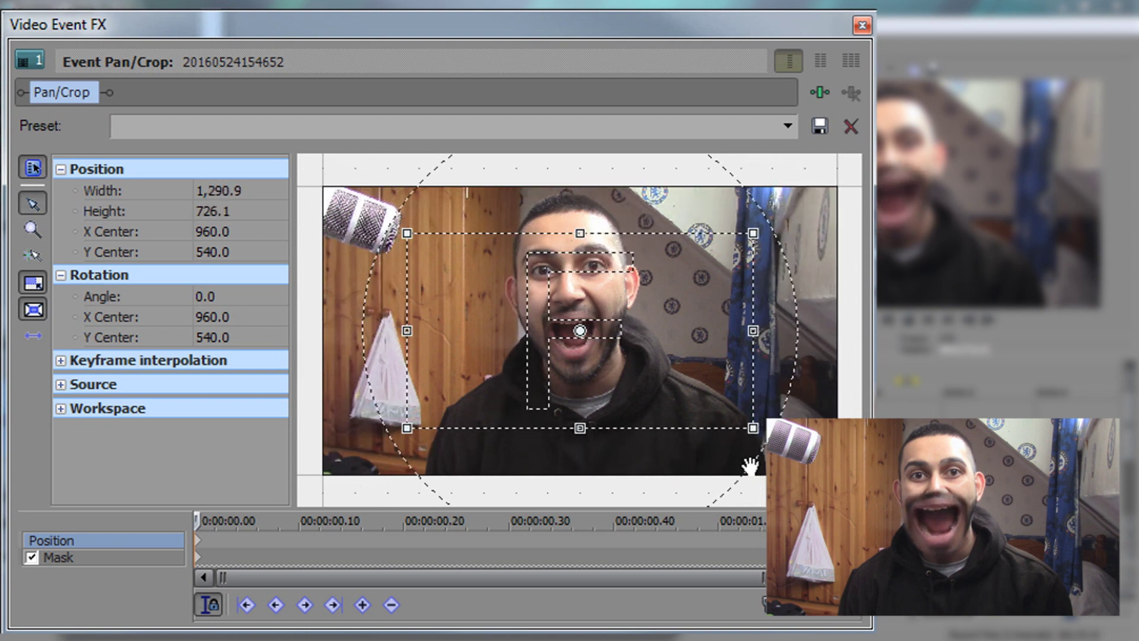
drag(681, 397, 681, 397)
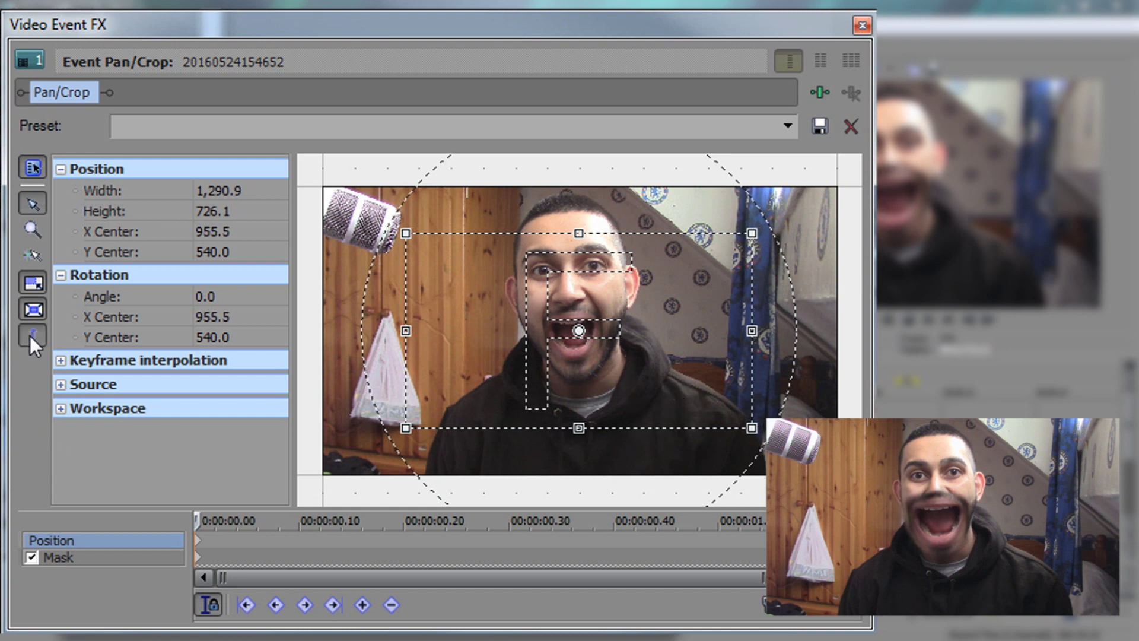
click(31, 335)
drag(655, 369, 652, 371)
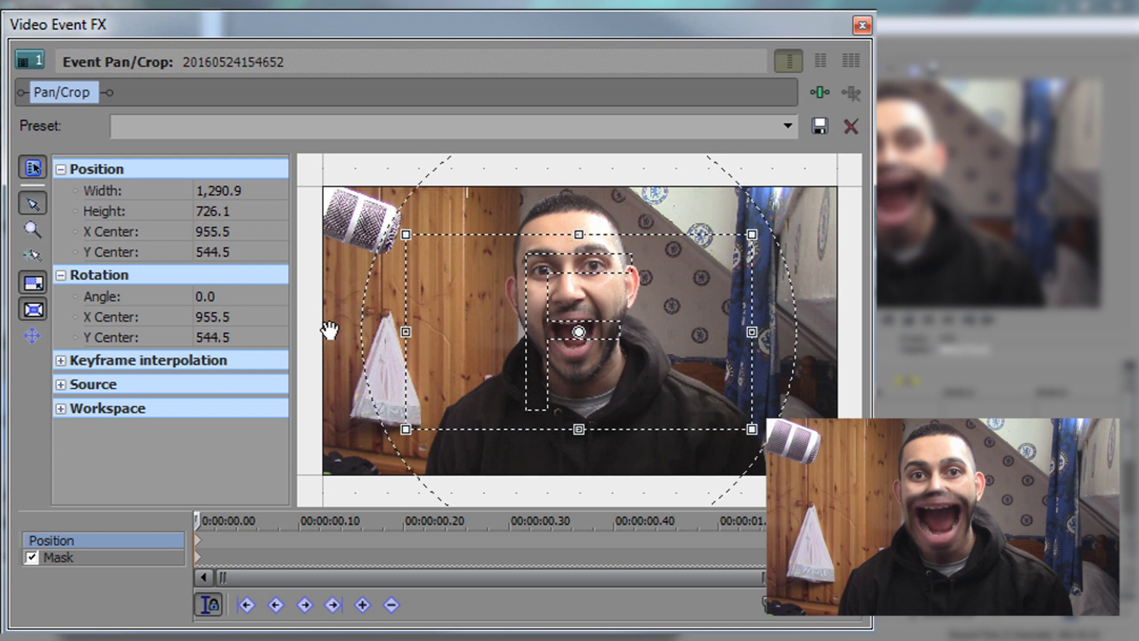
drag(541, 400, 539, 399)
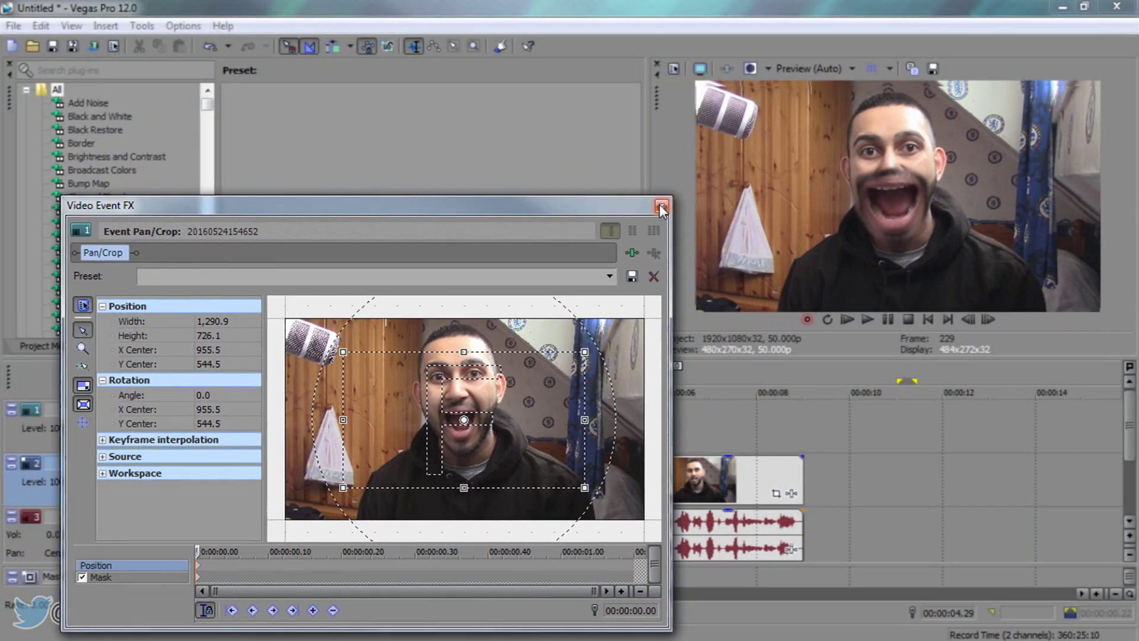
click(661, 208)
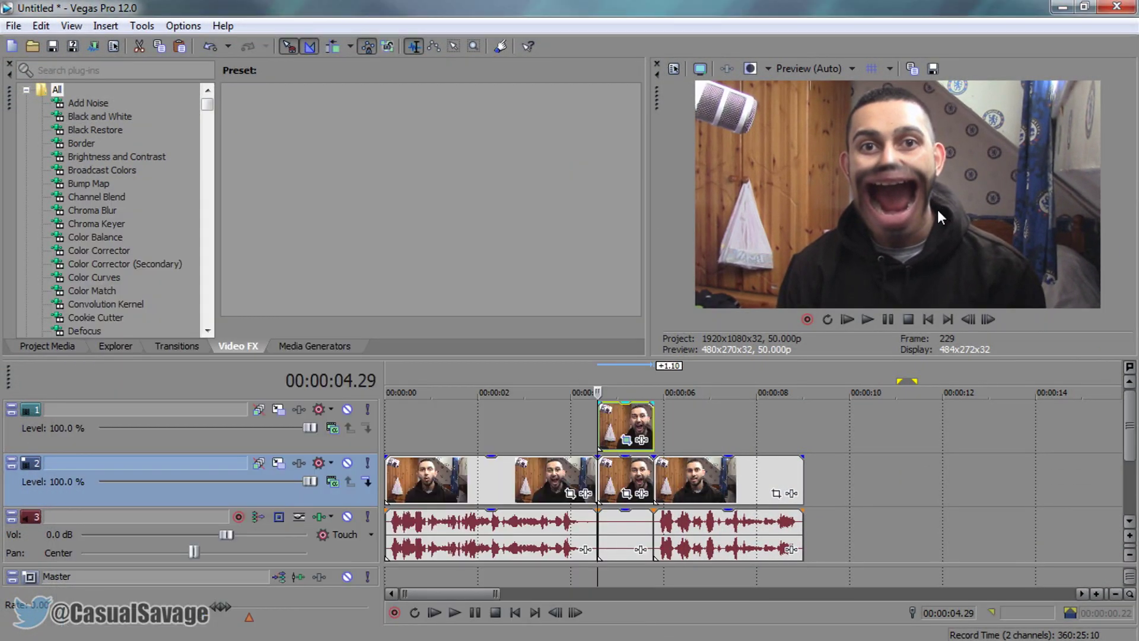
Step: Open Pan/Crop for the track-2 event at 00:00:04, enable Mask, zoom on the eyes, choose the anchor tool
click(610, 488)
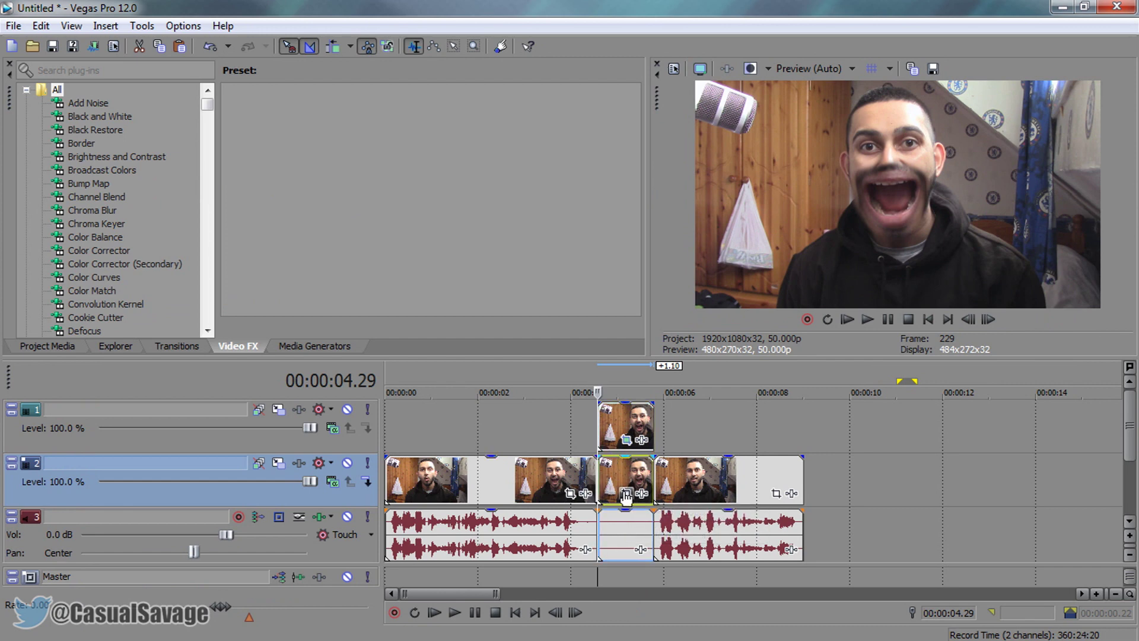
click(626, 493)
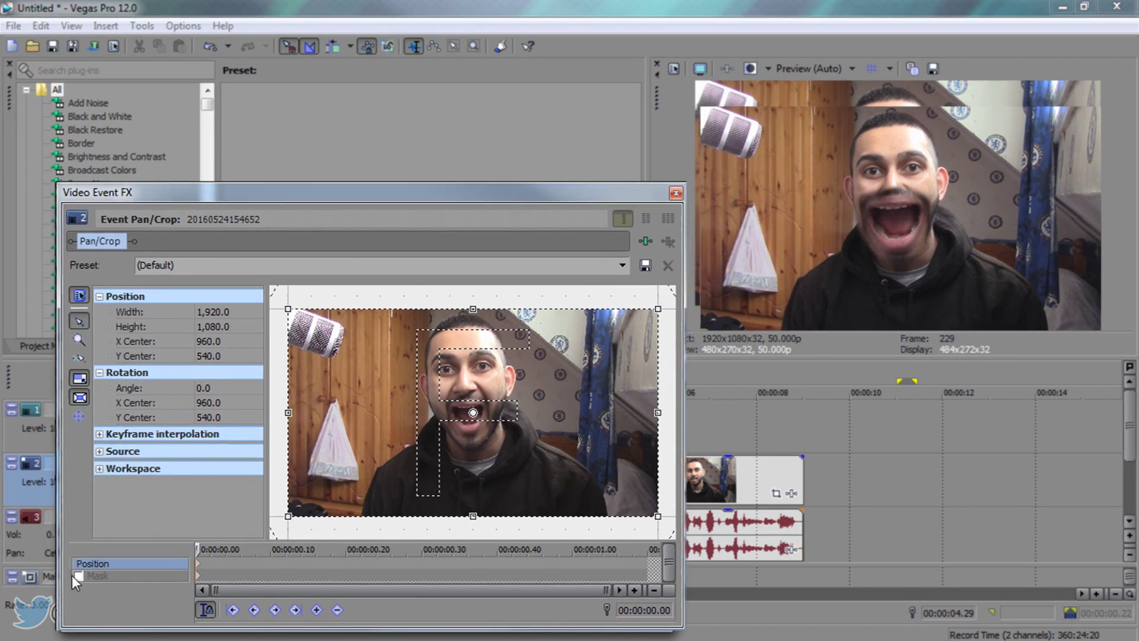
click(82, 577)
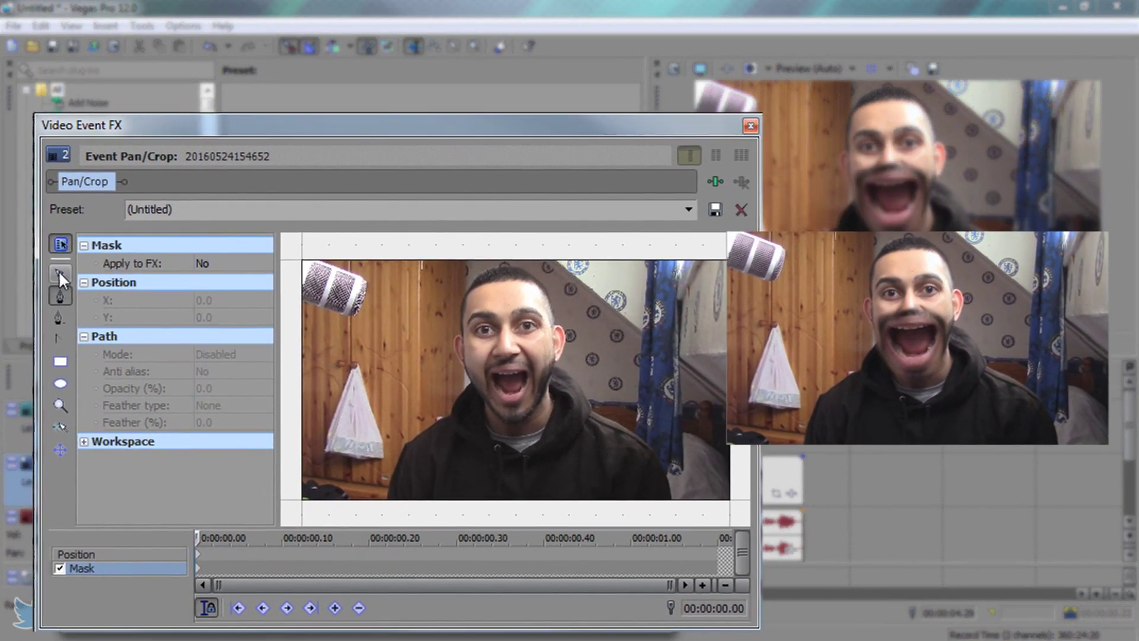
click(65, 285)
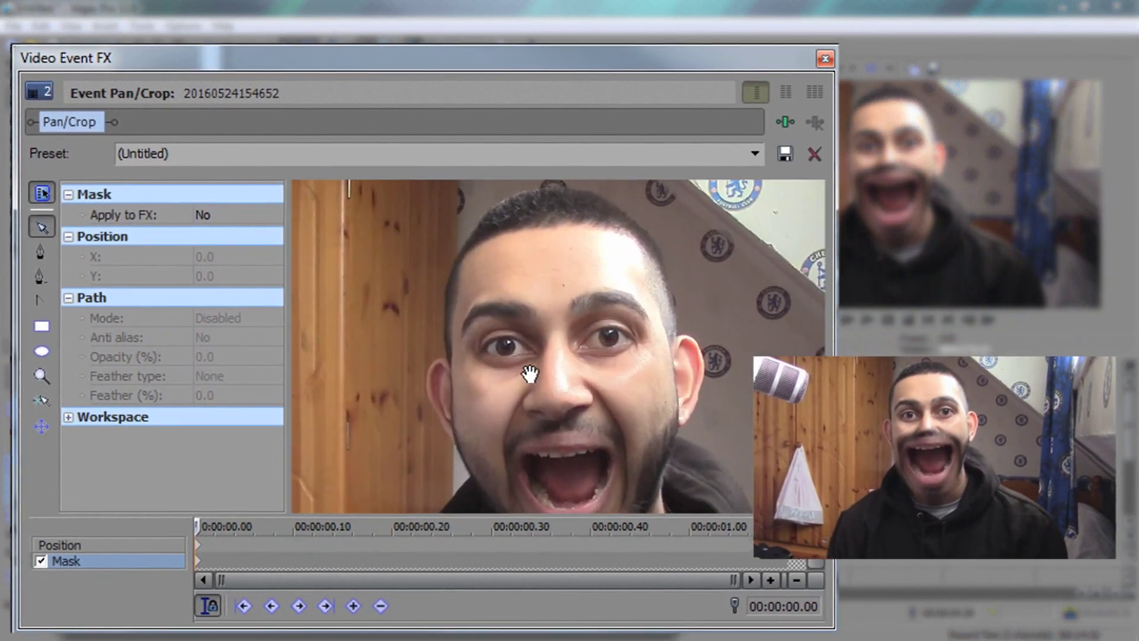
scroll(511, 356, up, 5)
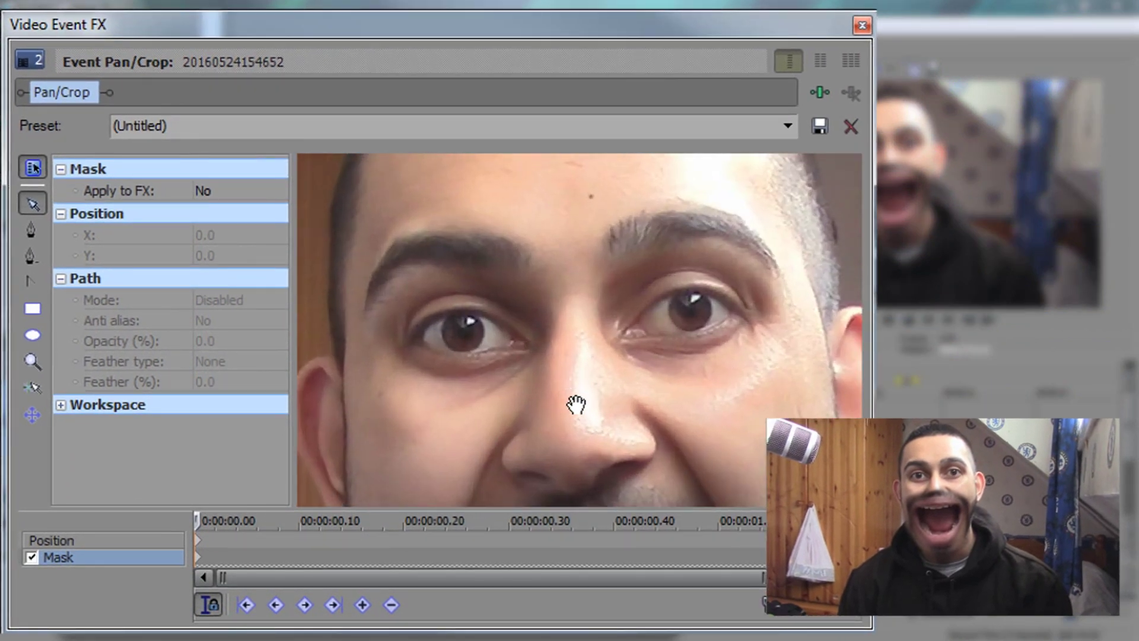
scroll(575, 405, down, 1)
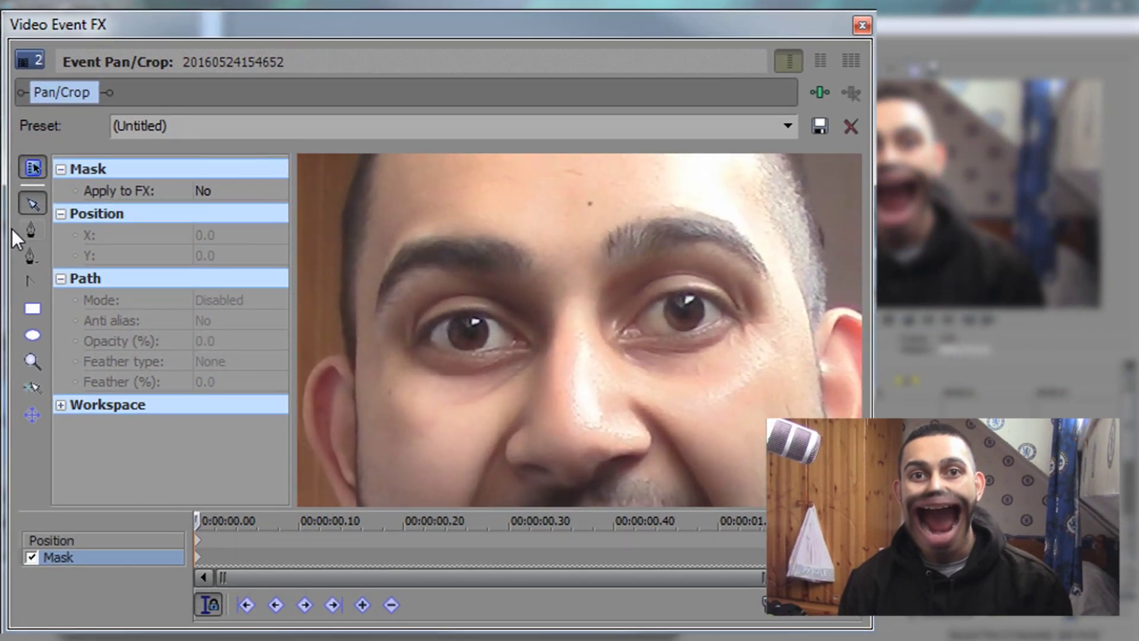
click(35, 234)
Step: Trace a closed mask outline around the left eye
click(433, 284)
click(410, 297)
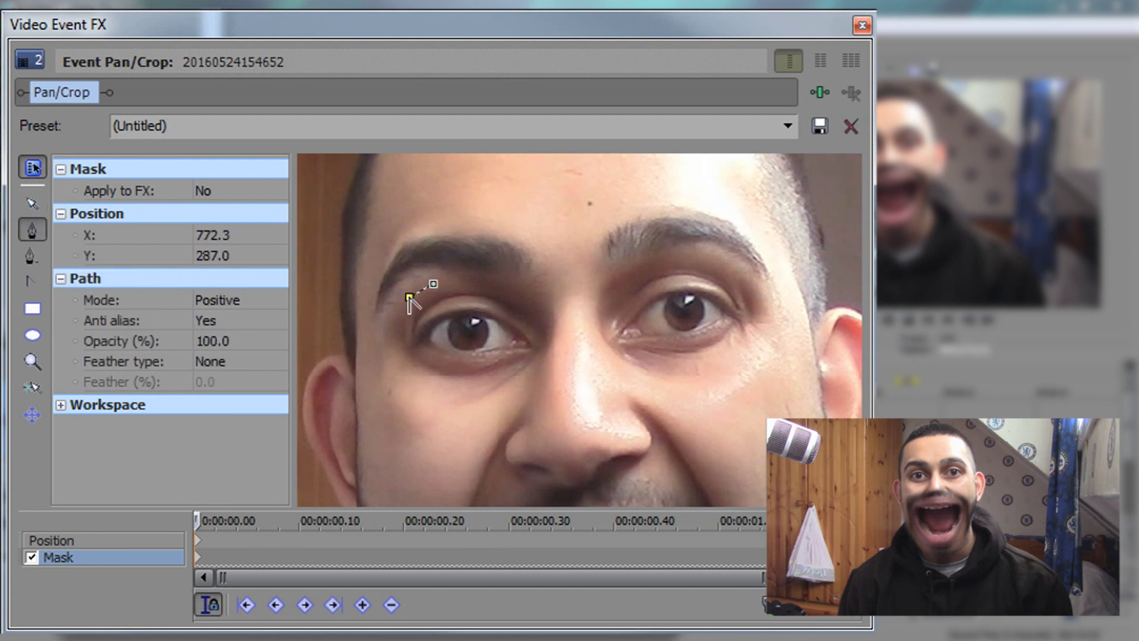
click(398, 310)
click(394, 329)
click(399, 359)
click(417, 371)
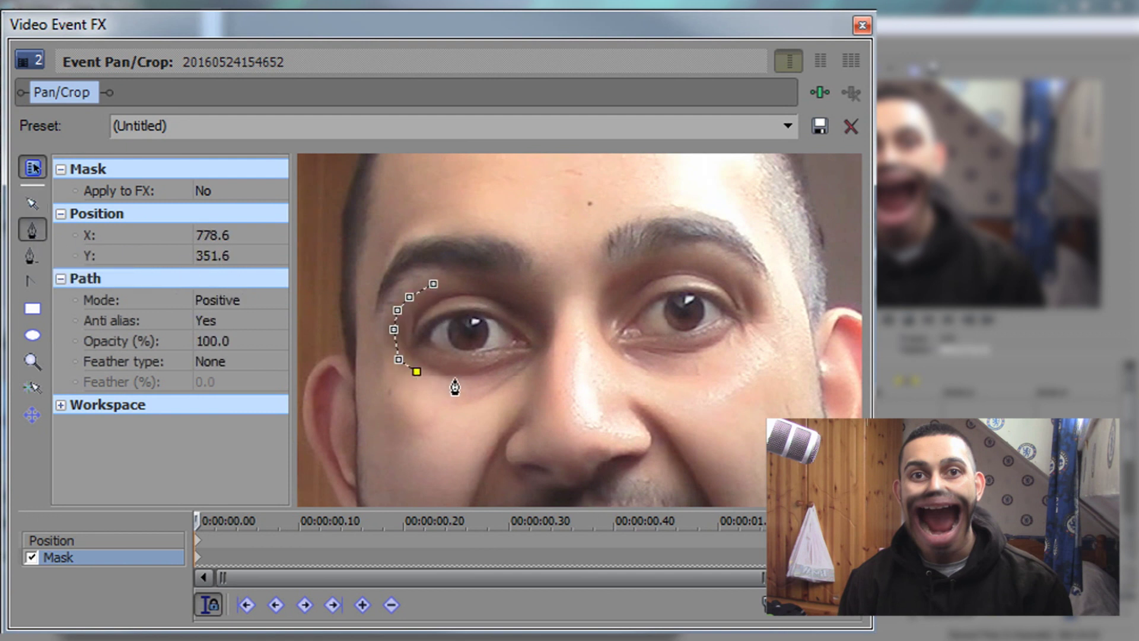
click(437, 382)
click(465, 381)
click(494, 380)
click(522, 371)
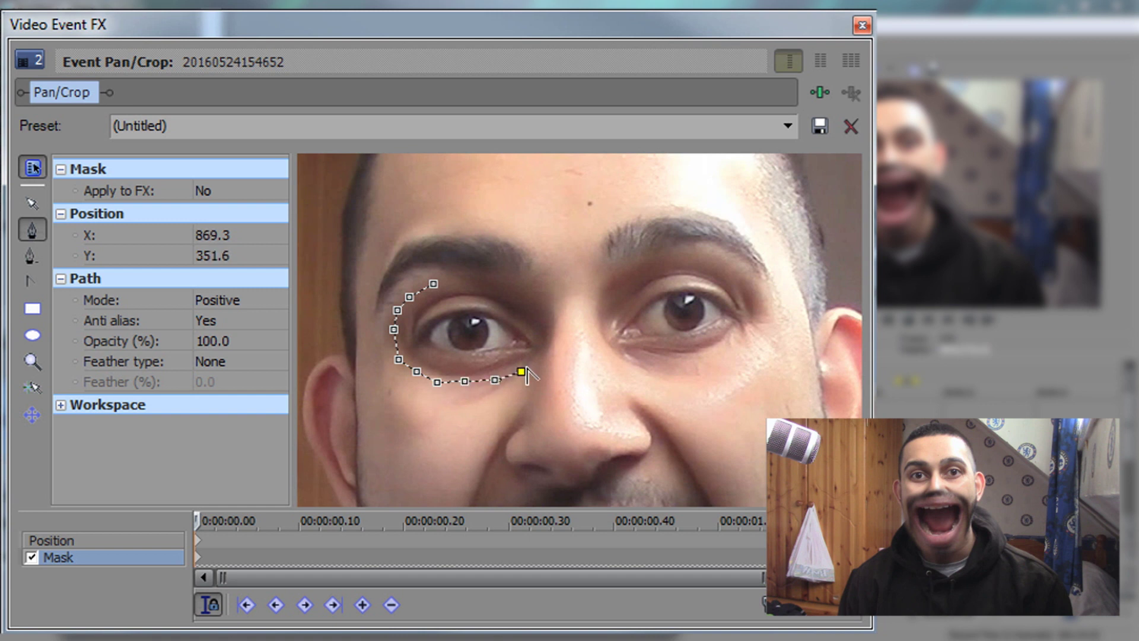
click(534, 361)
click(544, 342)
click(541, 320)
click(536, 306)
click(524, 289)
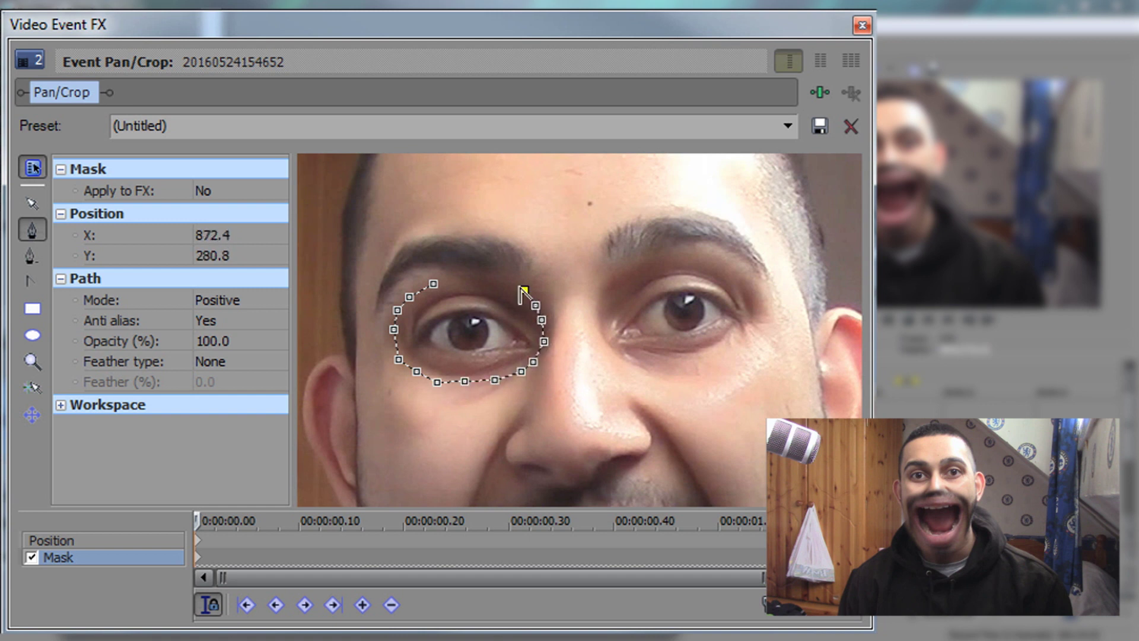
click(497, 281)
click(467, 279)
click(434, 283)
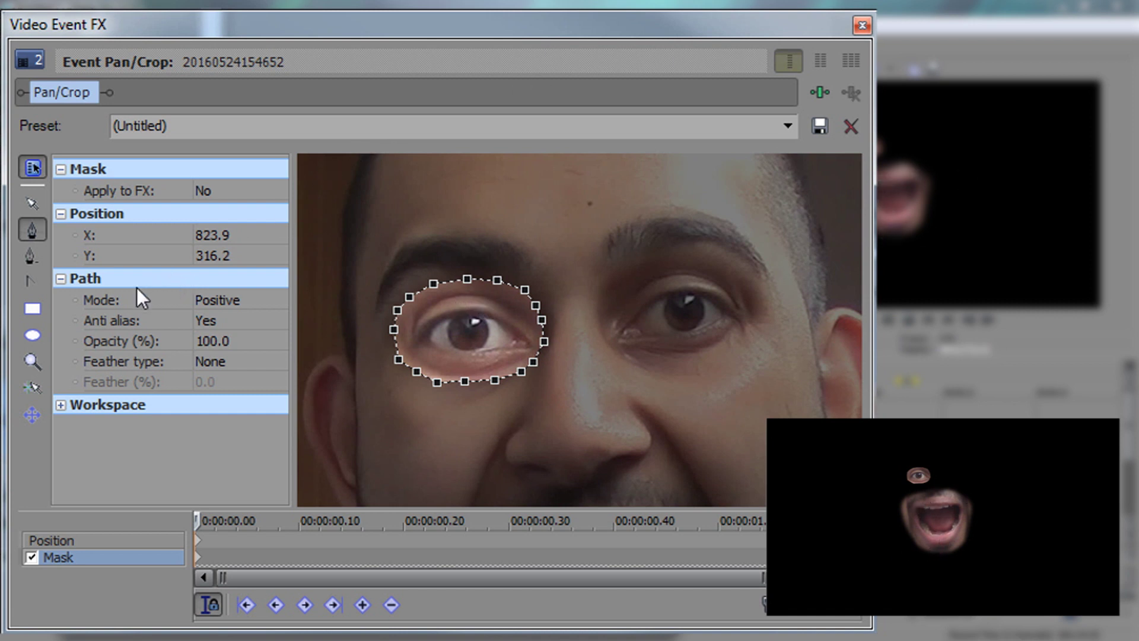
Step: Set the eye mask to Negative mode, 60% opacity, and a 2.0% Both feather
click(229, 294)
click(238, 332)
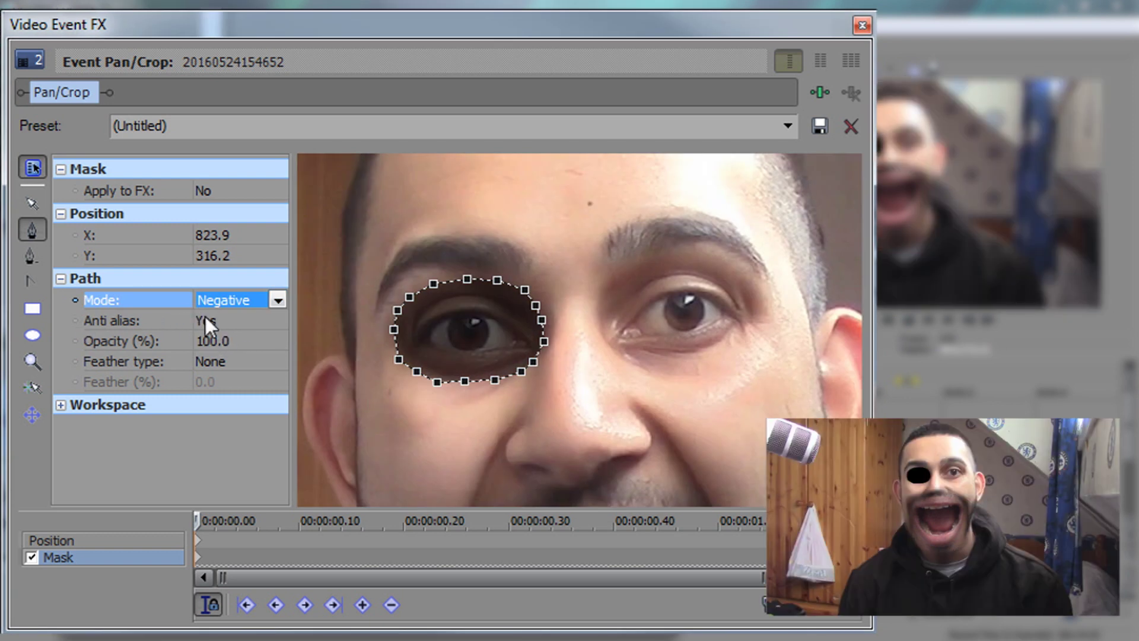
click(243, 341)
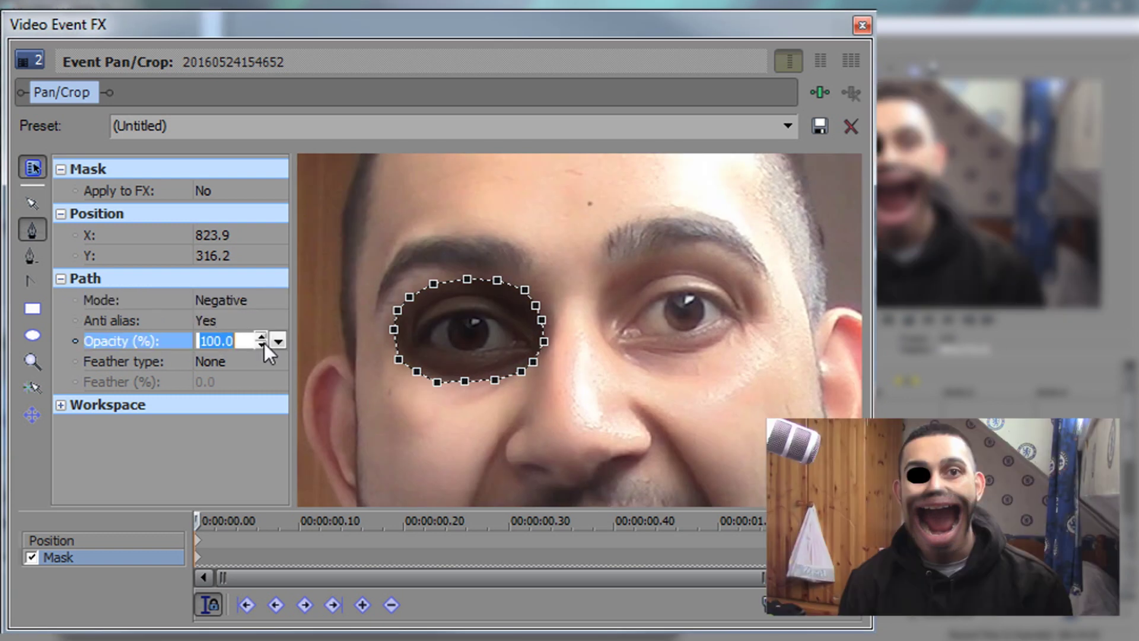
text(60)
key(Return)
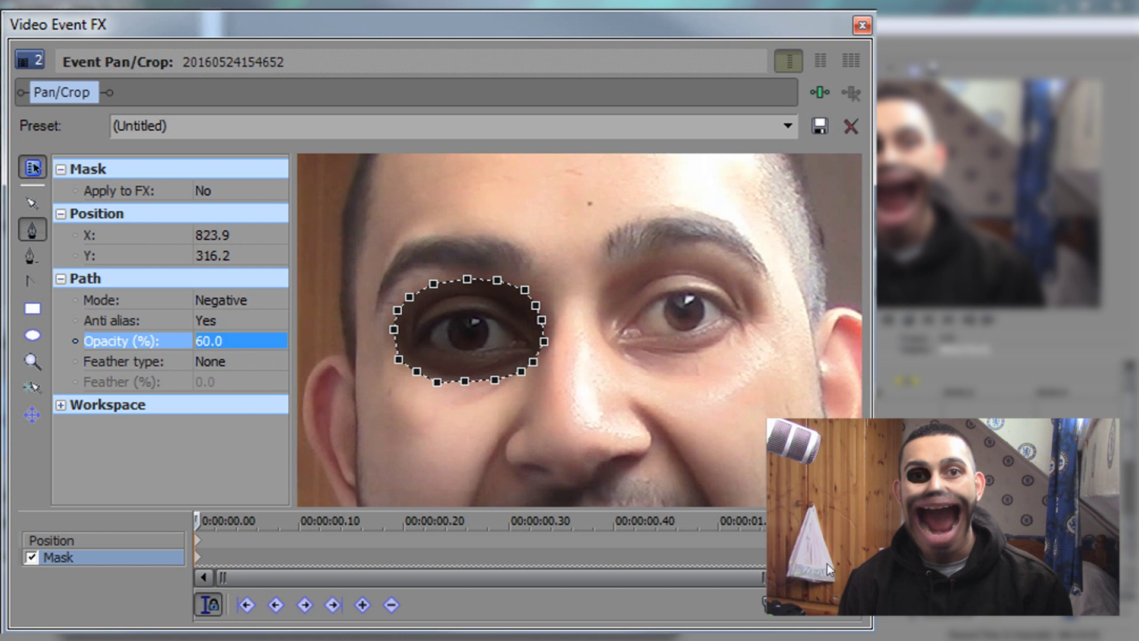
click(231, 359)
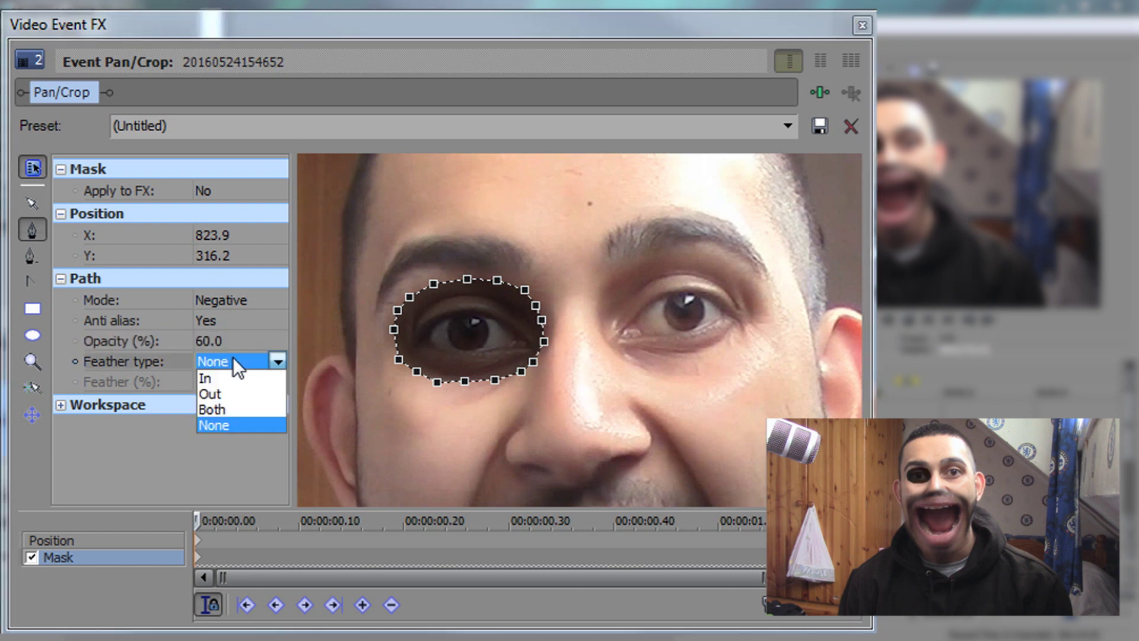
click(213, 410)
click(213, 379)
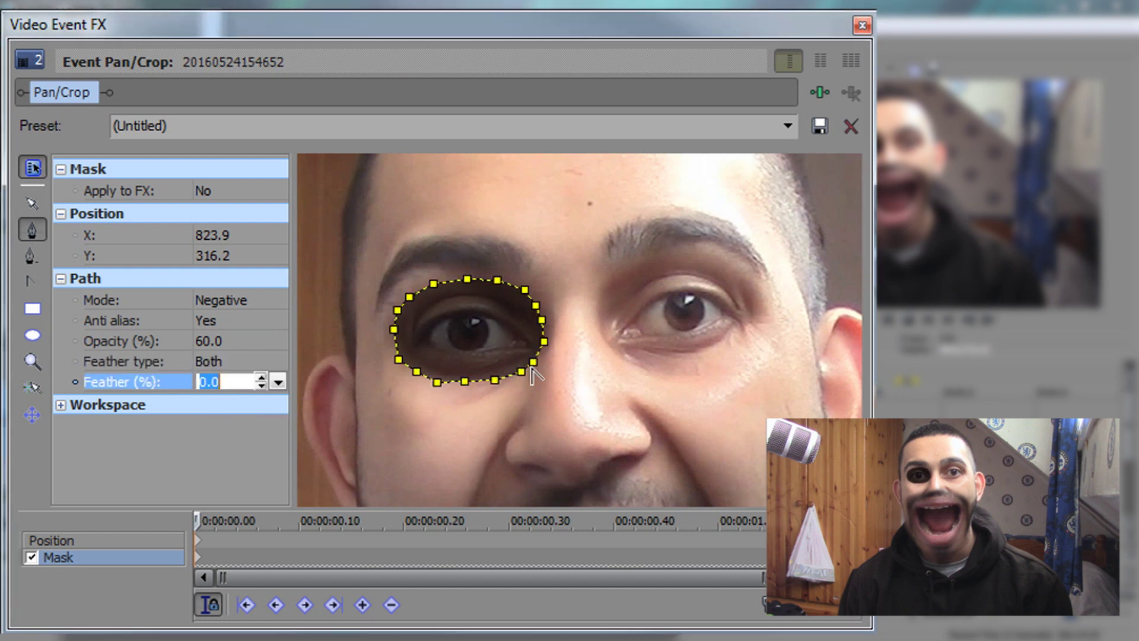
text(2.0)
key(Return)
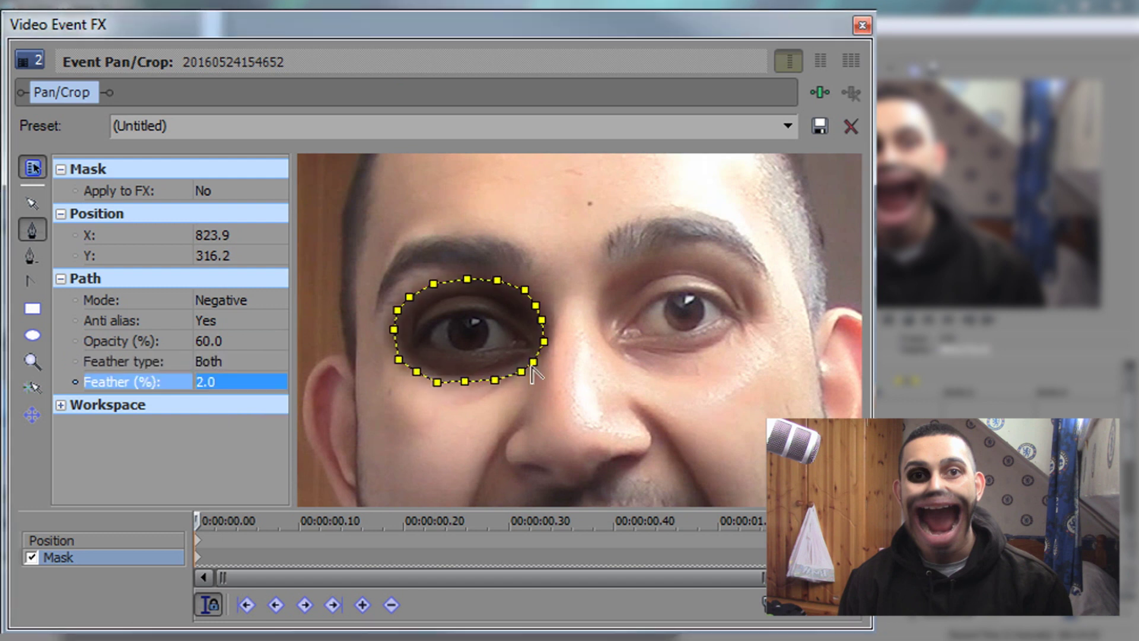
click(691, 374)
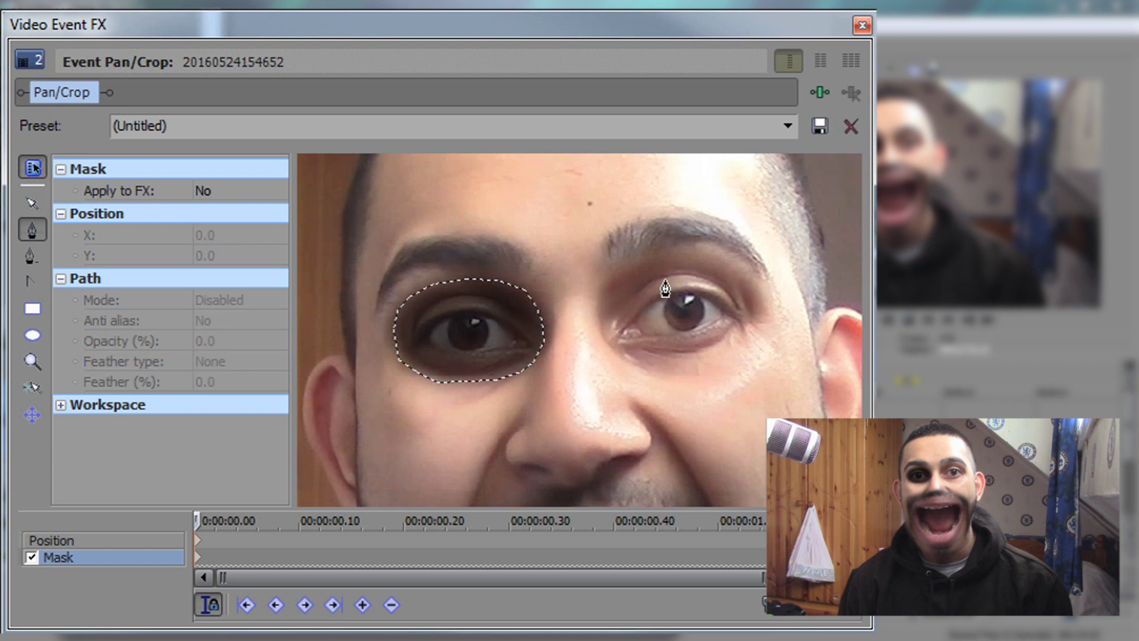
Step: Trace a closed mask path around the right eye, from under the eye, over the brow and back
click(628, 357)
click(651, 366)
click(687, 368)
click(716, 364)
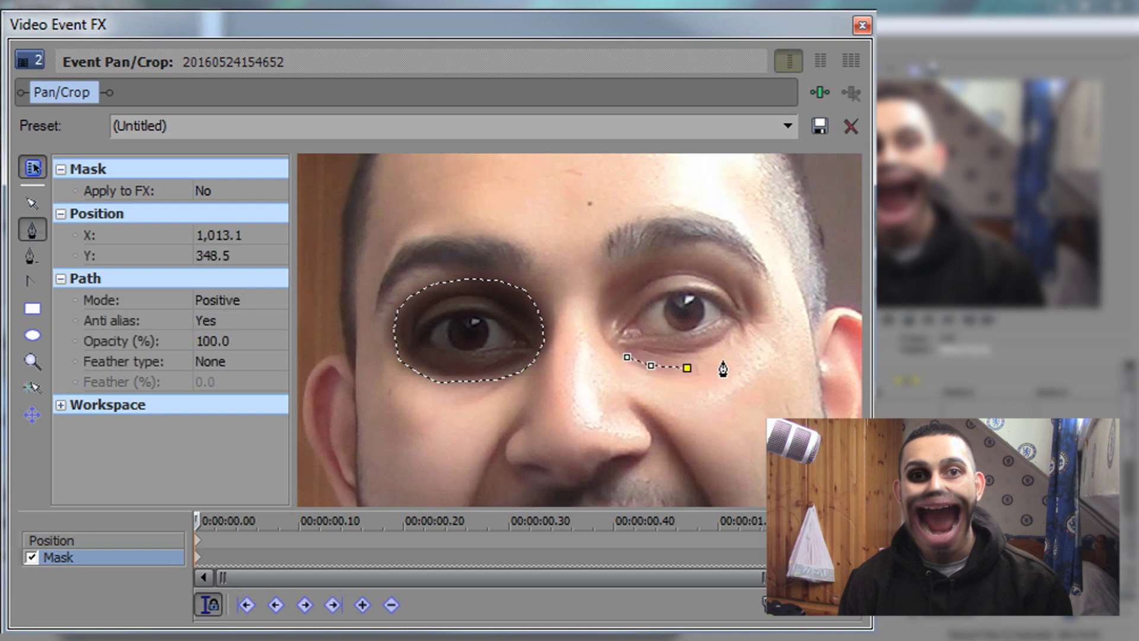
click(743, 350)
click(753, 329)
click(760, 305)
click(752, 286)
click(731, 268)
click(707, 258)
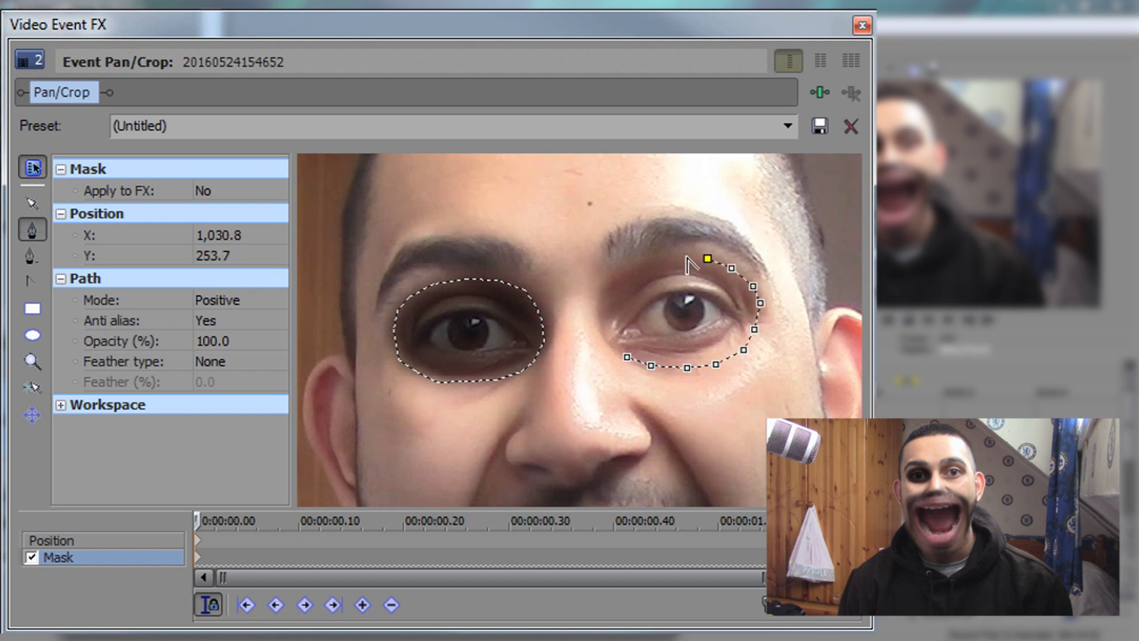
click(674, 257)
click(646, 261)
click(627, 271)
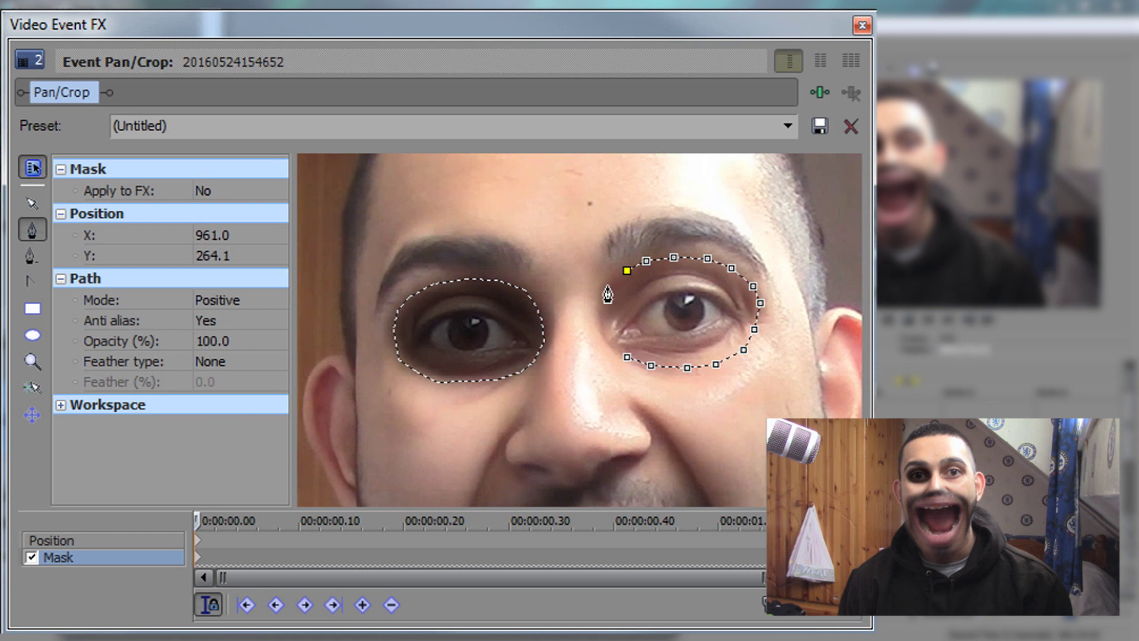
click(607, 286)
click(605, 302)
click(606, 318)
click(606, 334)
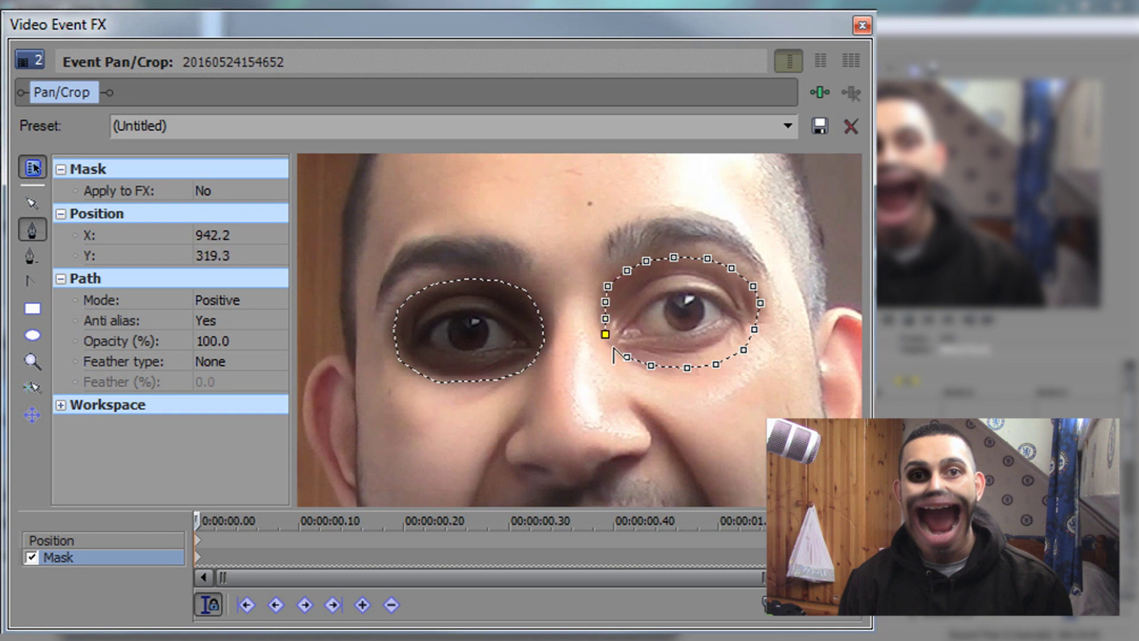
click(615, 352)
click(627, 357)
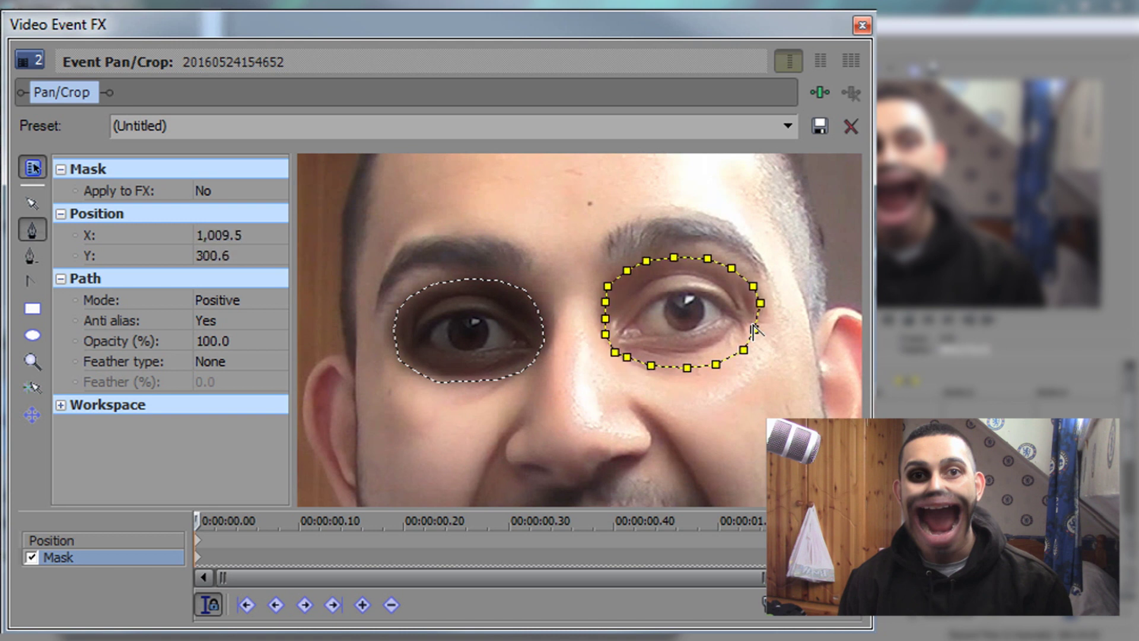
Step: Set the right-eye mask to Negative mode, 60% opacity, and Both feather type at 2.0%
click(248, 300)
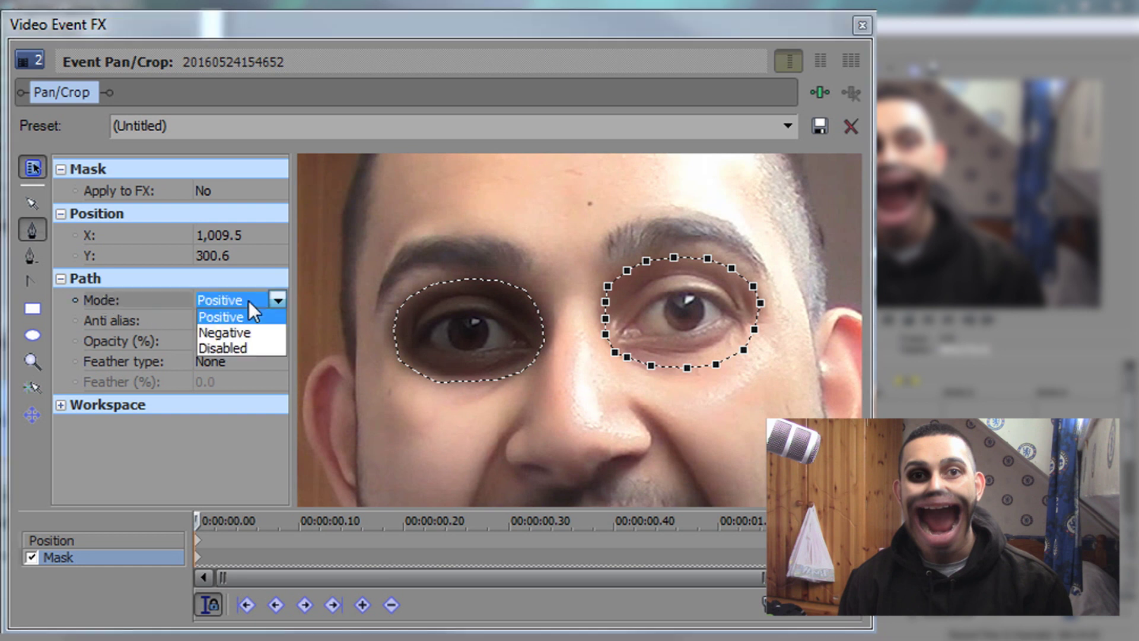
click(224, 332)
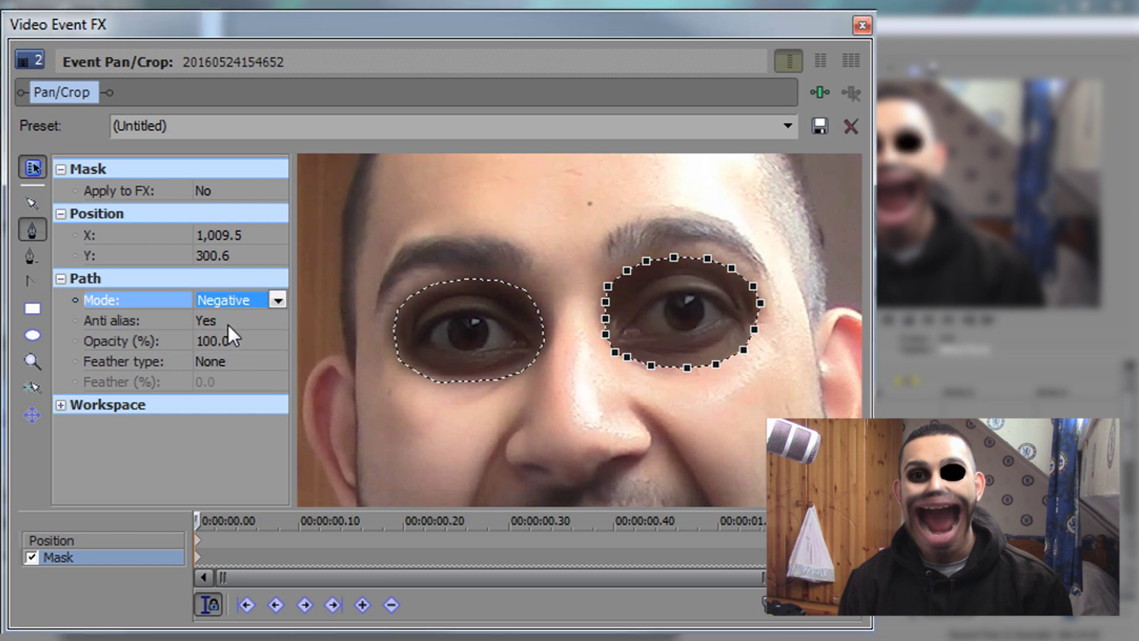
click(230, 334)
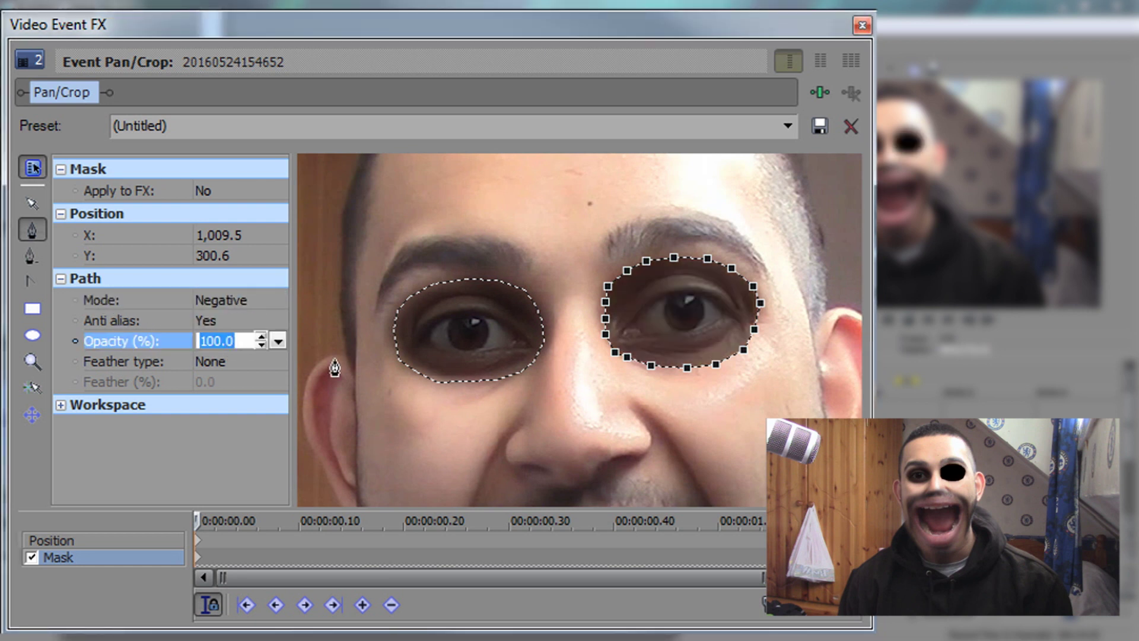
text(60)
key(Return)
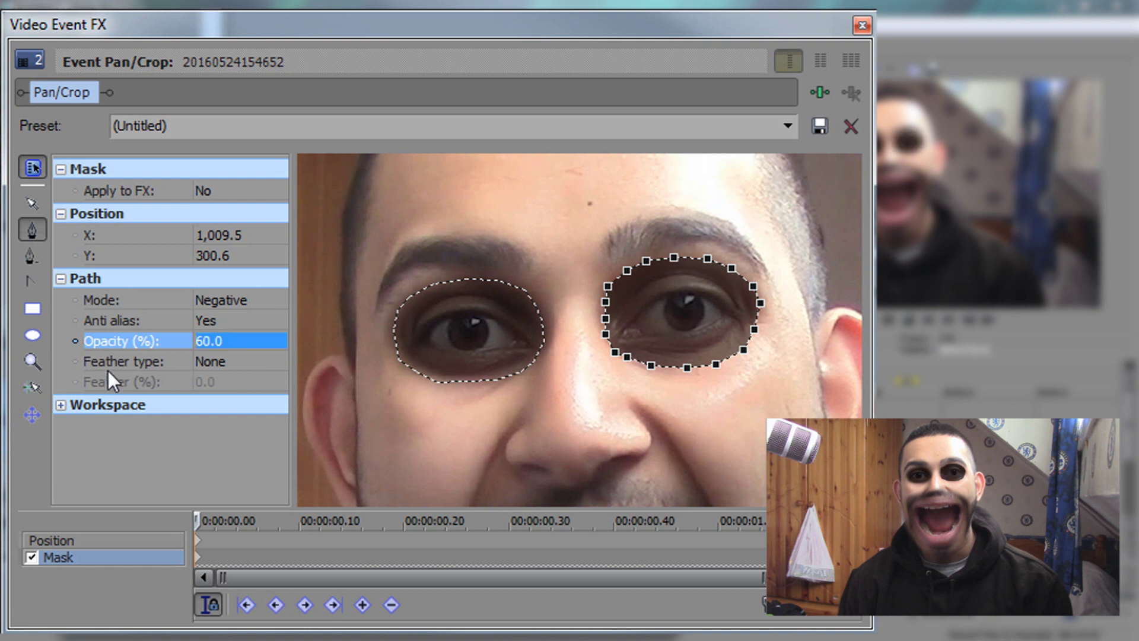
double_click(215, 365)
click(276, 362)
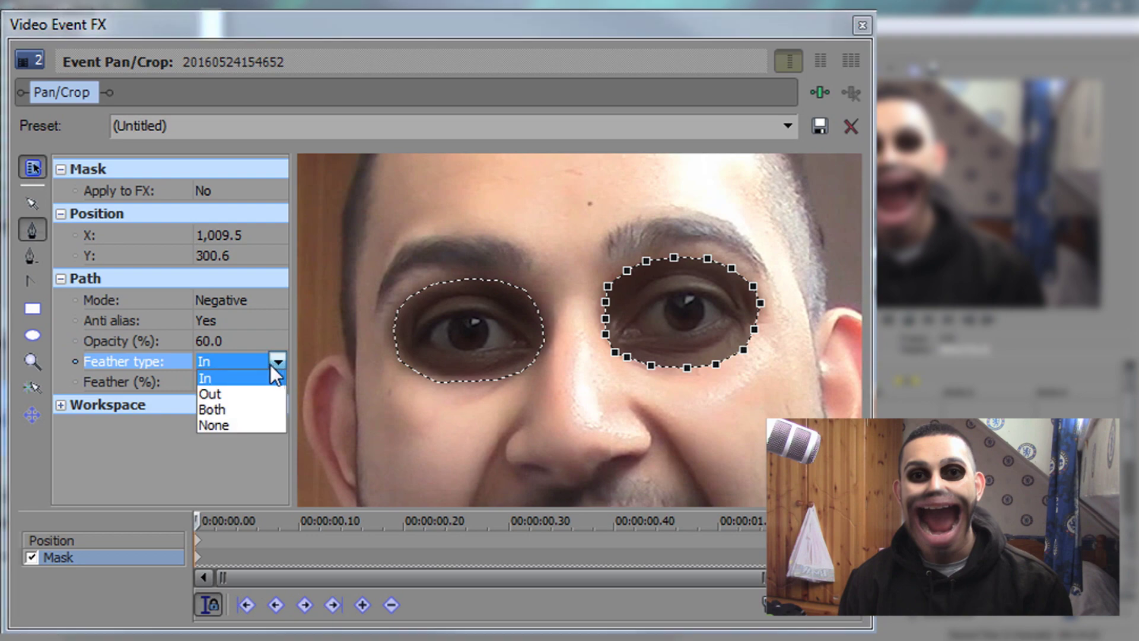
click(223, 410)
click(219, 382)
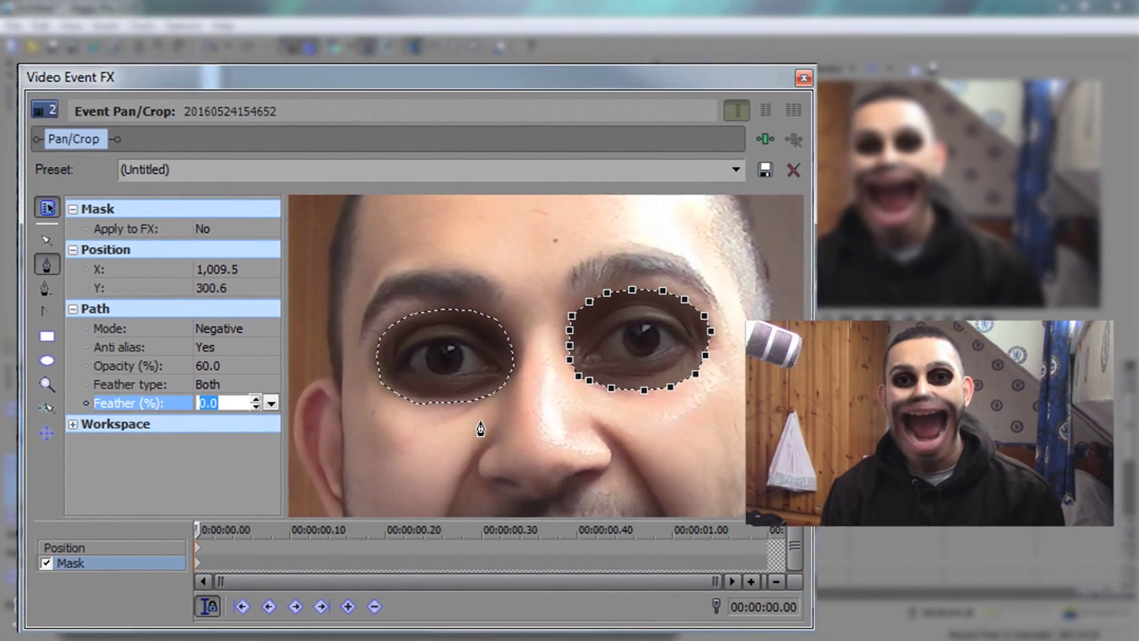
text(2.0)
key(Return)
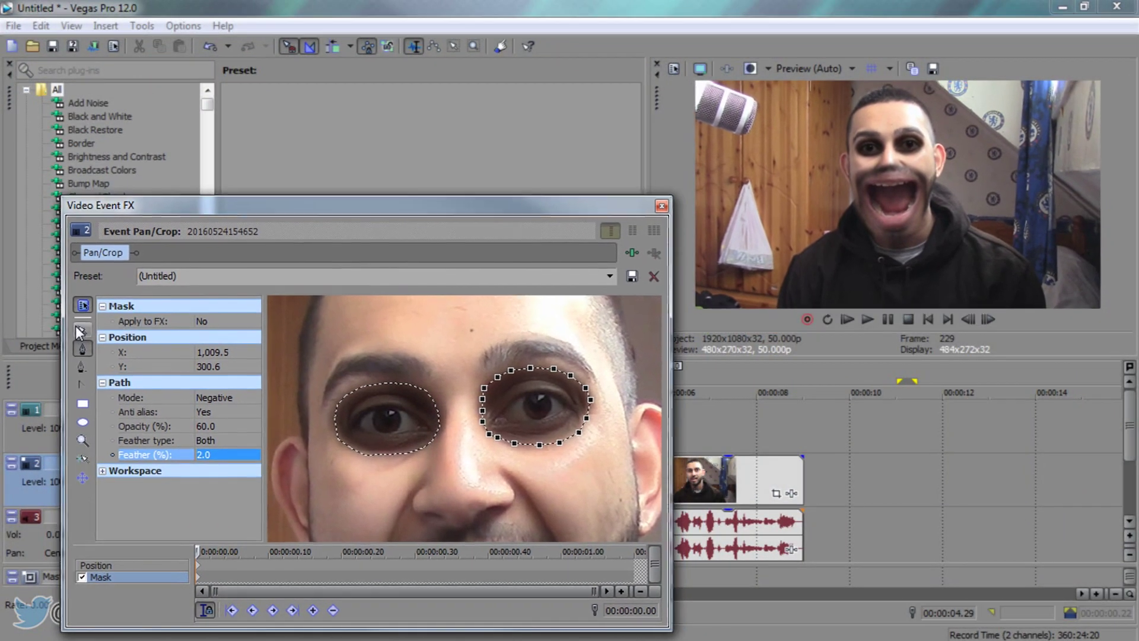
scroll(469, 416, down, 5)
Step: Close the Video Event FX window, restore the Default Layout, and select the track 1 clip
click(660, 207)
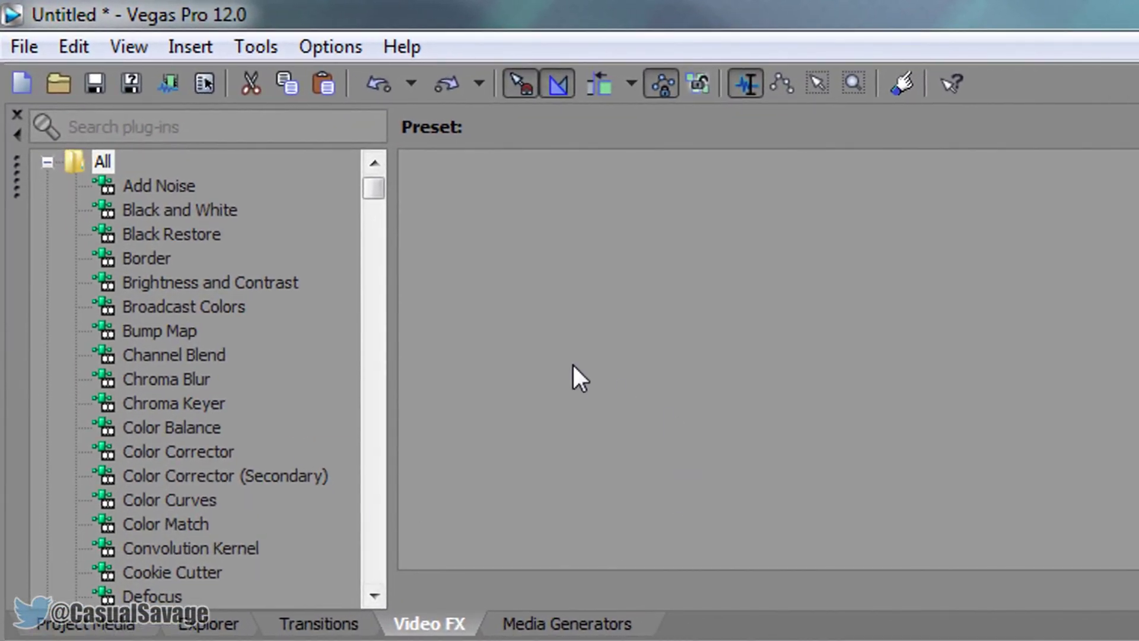
click(127, 47)
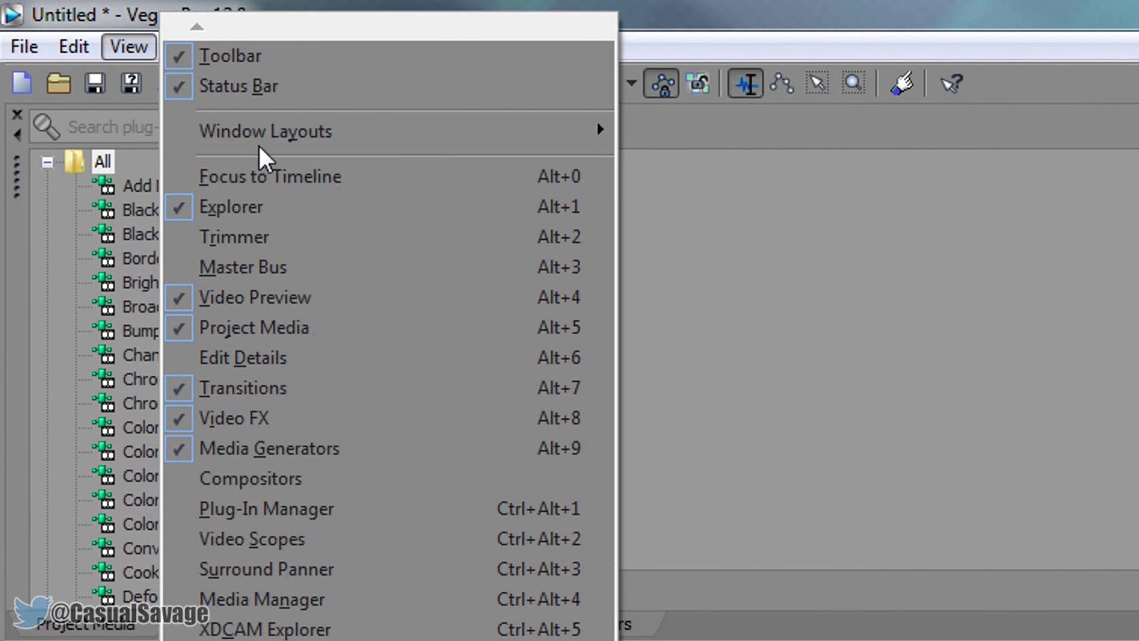
mouse_move(279, 142)
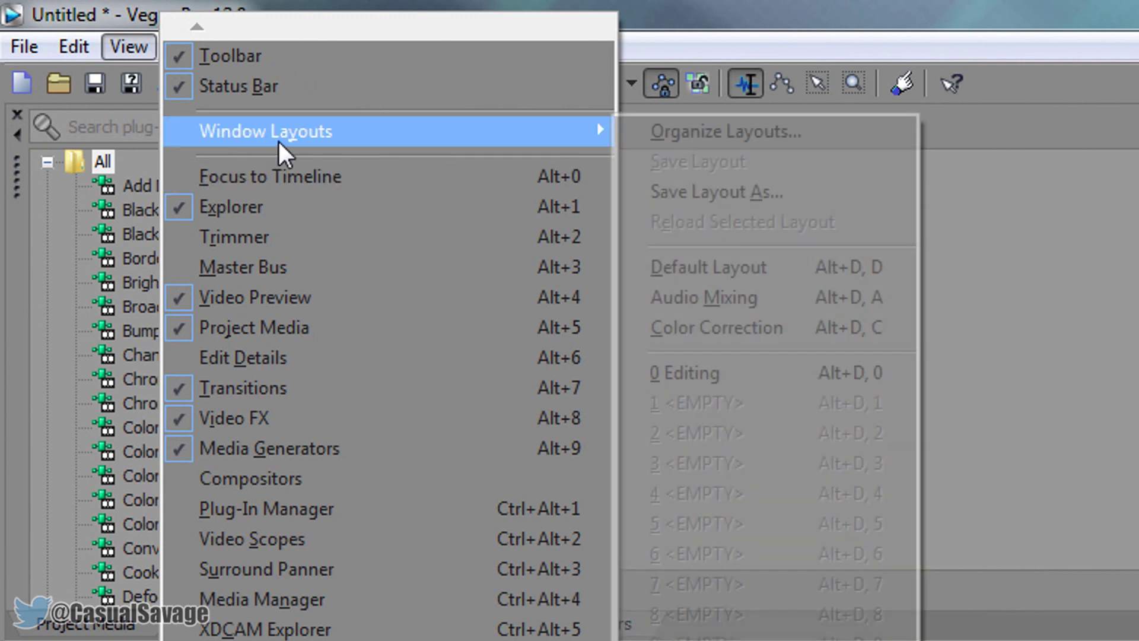
click(833, 266)
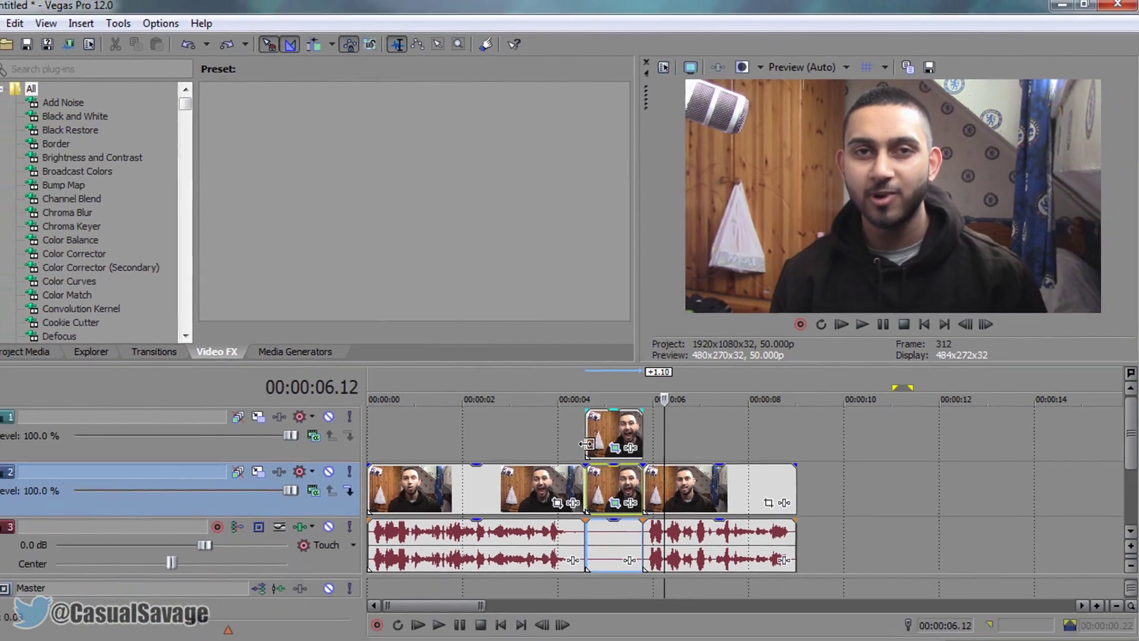
click(586, 444)
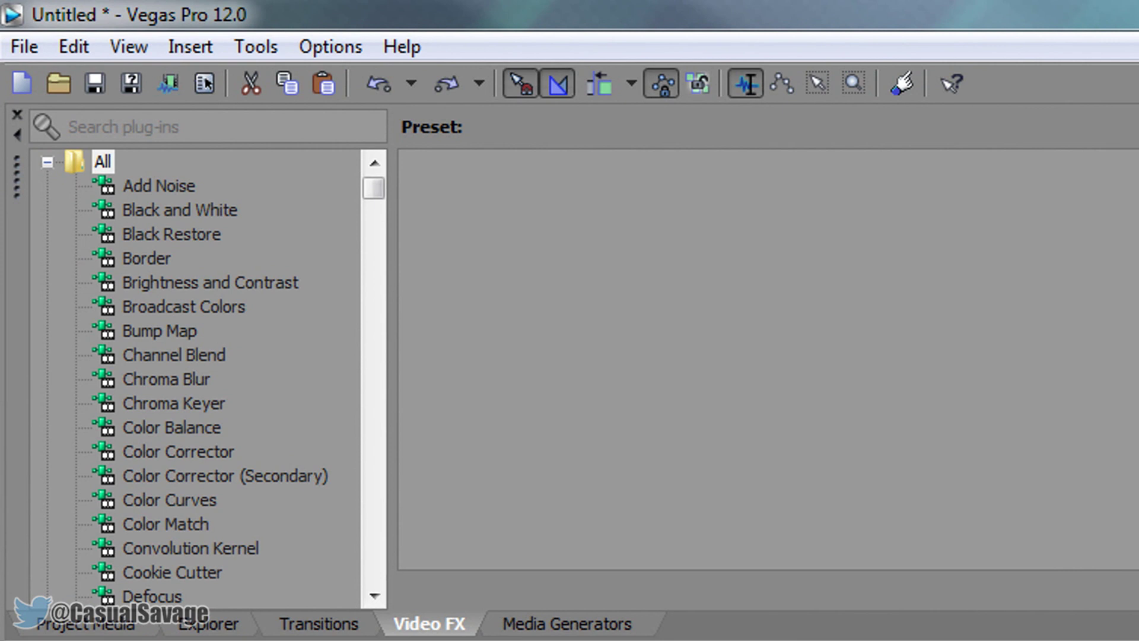
Step: Apply the default Brightness and Contrast preset to the face clip on track 2
click(208, 453)
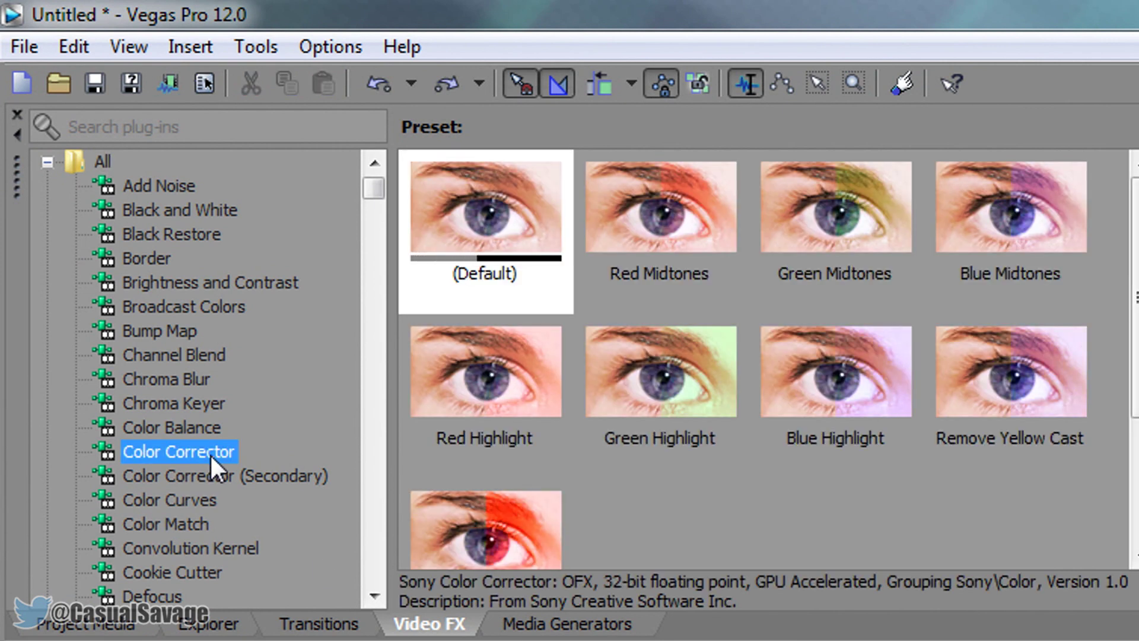
click(188, 208)
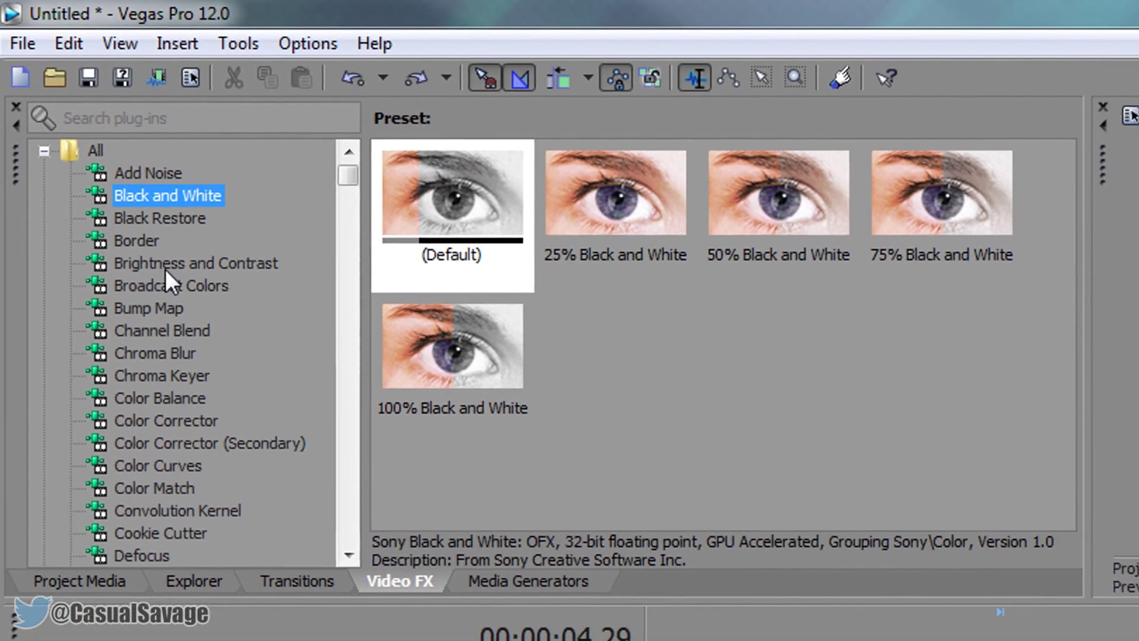
click(178, 282)
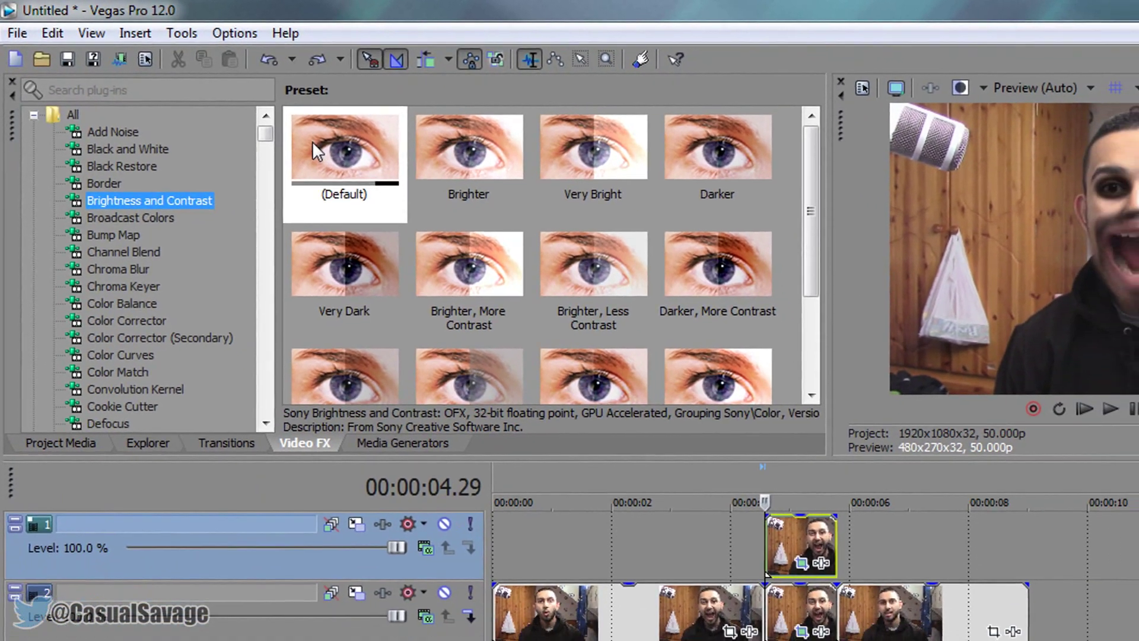
drag(312, 142, 728, 530)
drag(629, 457, 671, 522)
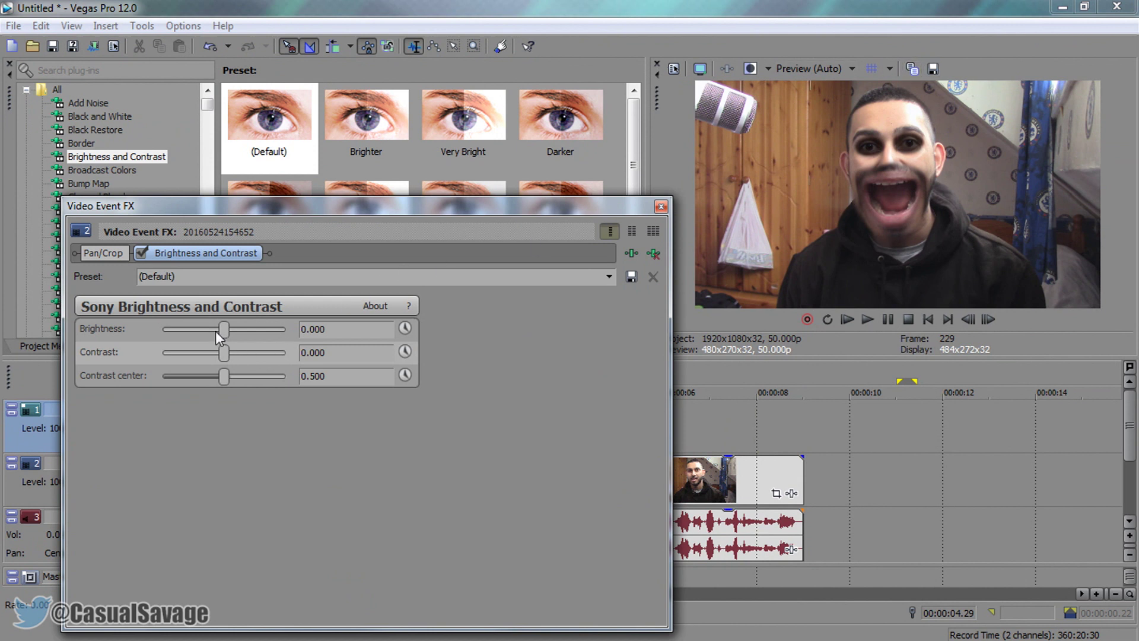
Step: Lower brightness to -0.116 and raise contrast to 0.143, then close the effect settings
drag(223, 331, 220, 333)
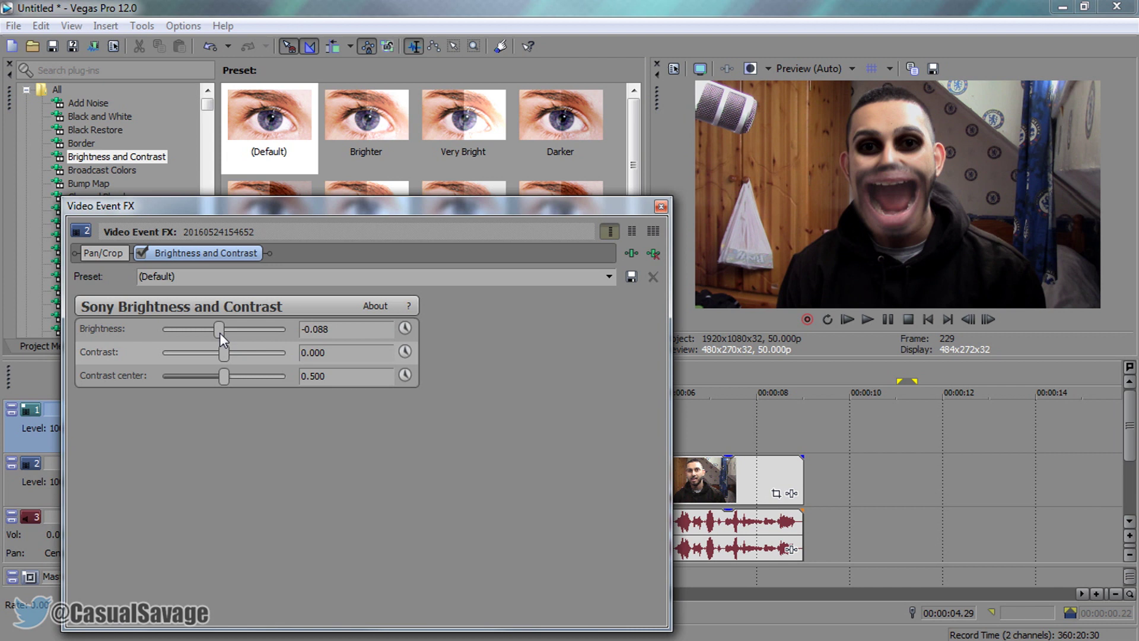
drag(220, 333, 217, 332)
drag(223, 353, 231, 354)
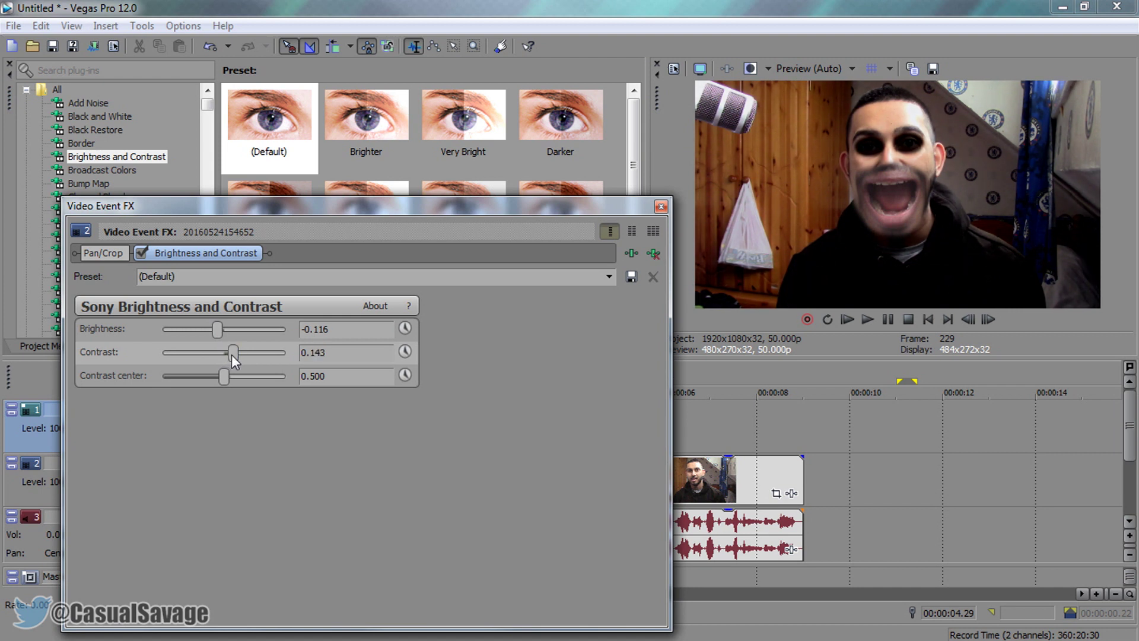
click(661, 206)
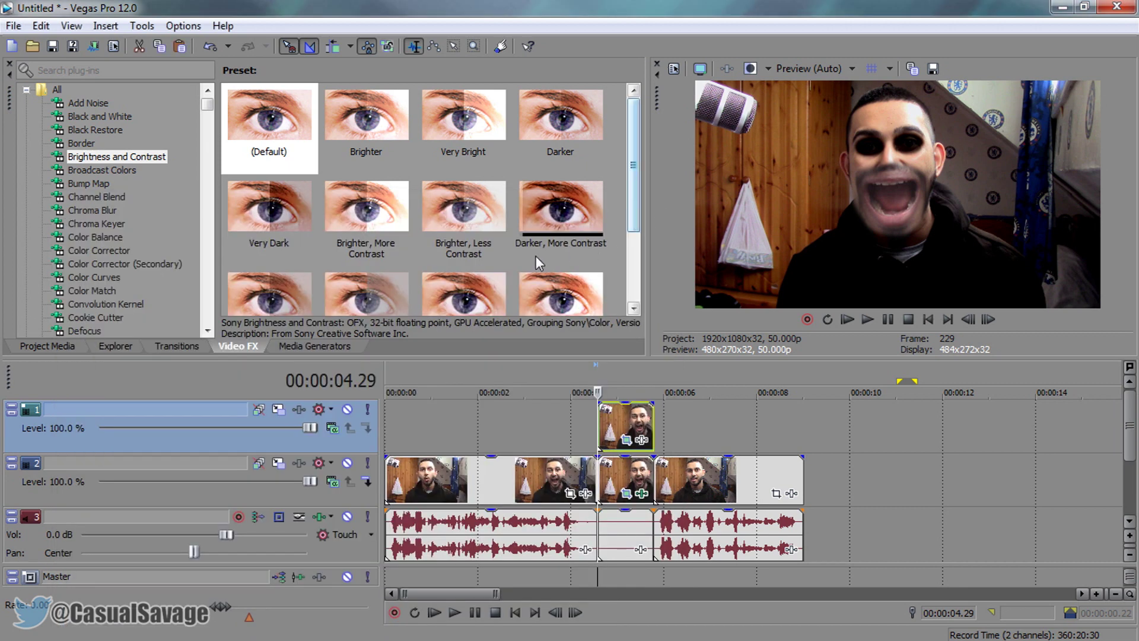
Step: Try Black and White (Default) on the track 2 clip, then undo adding it
click(112, 248)
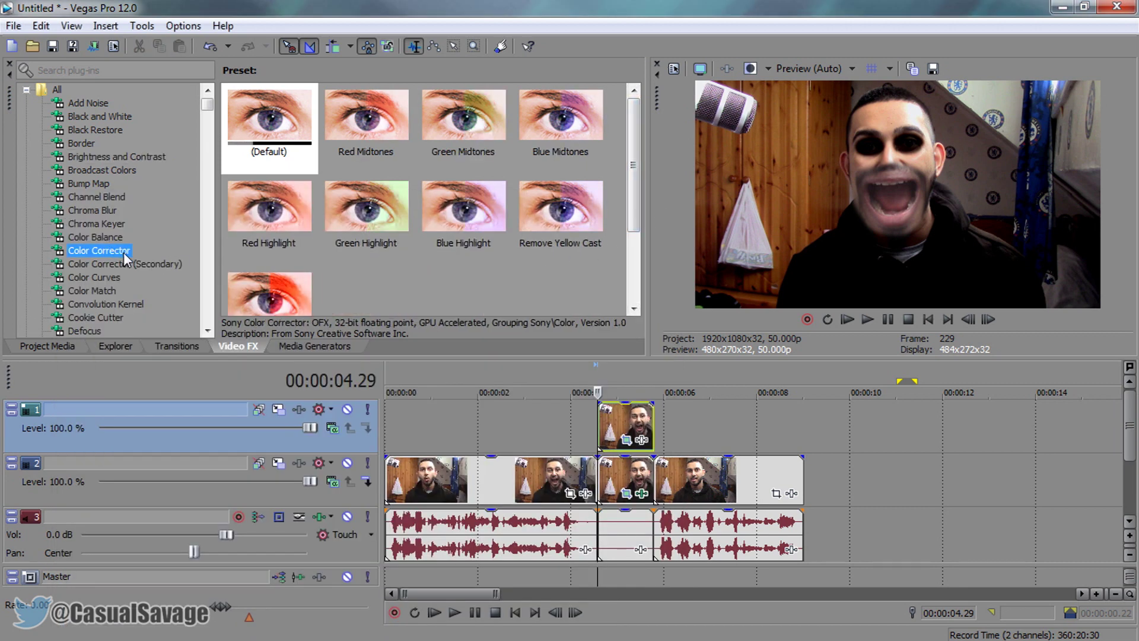
click(110, 116)
drag(270, 127, 611, 477)
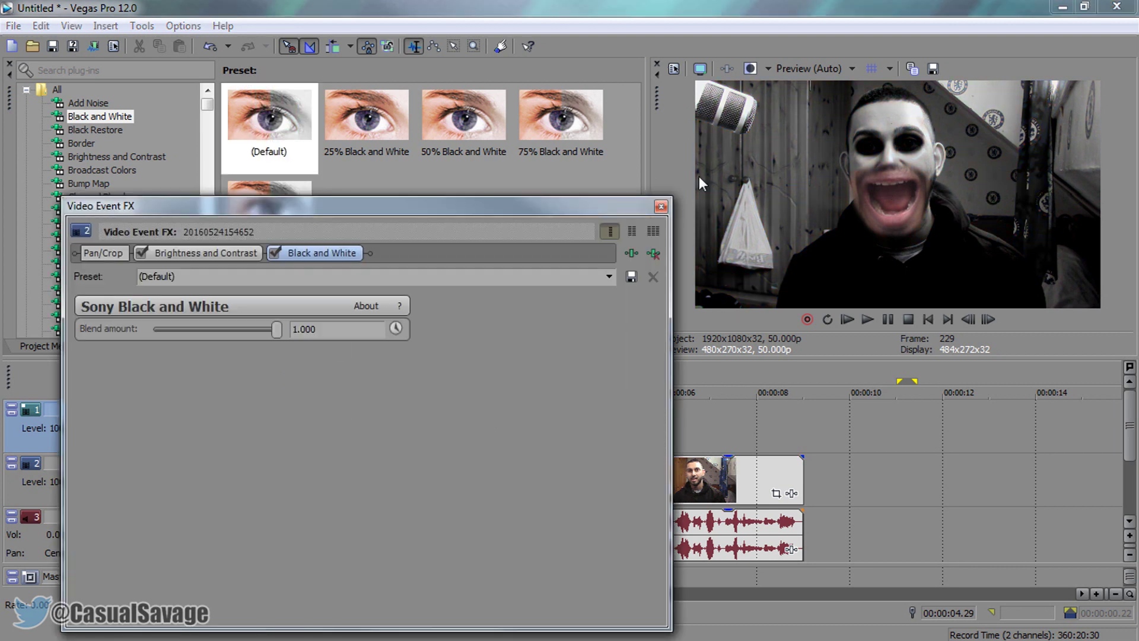
click(662, 206)
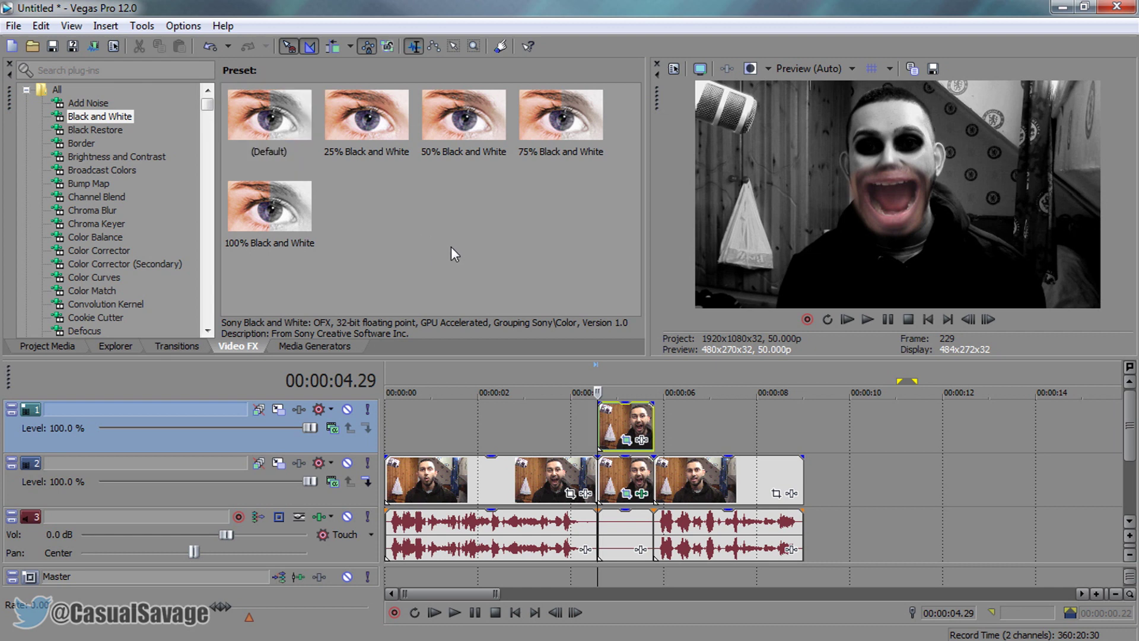
click(40, 26)
click(71, 44)
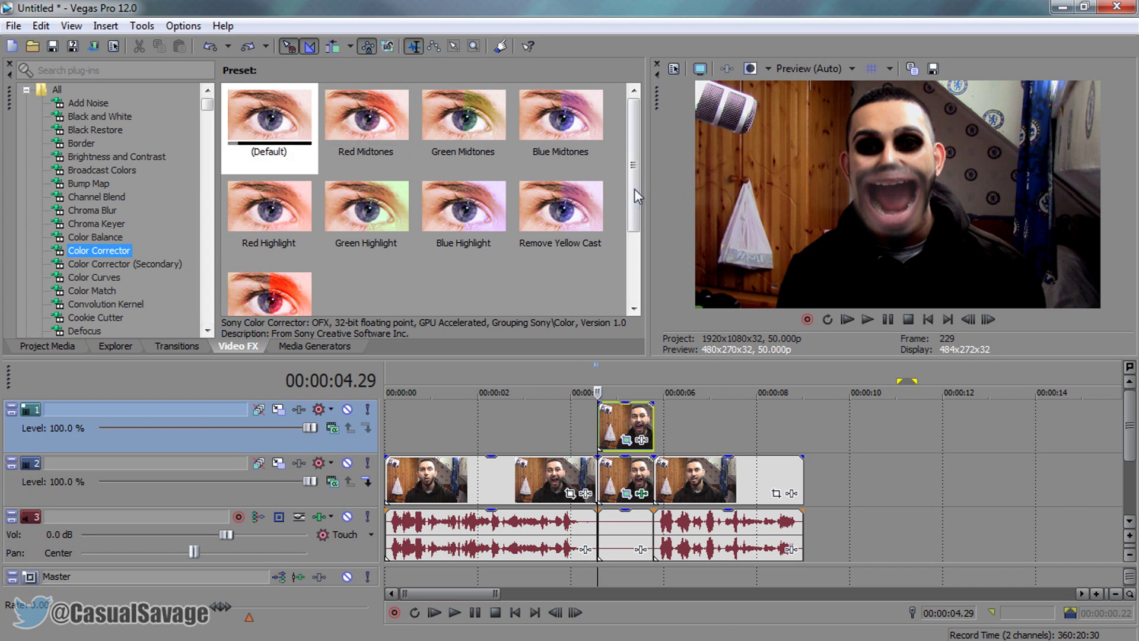
scroll(634, 188, down, 2)
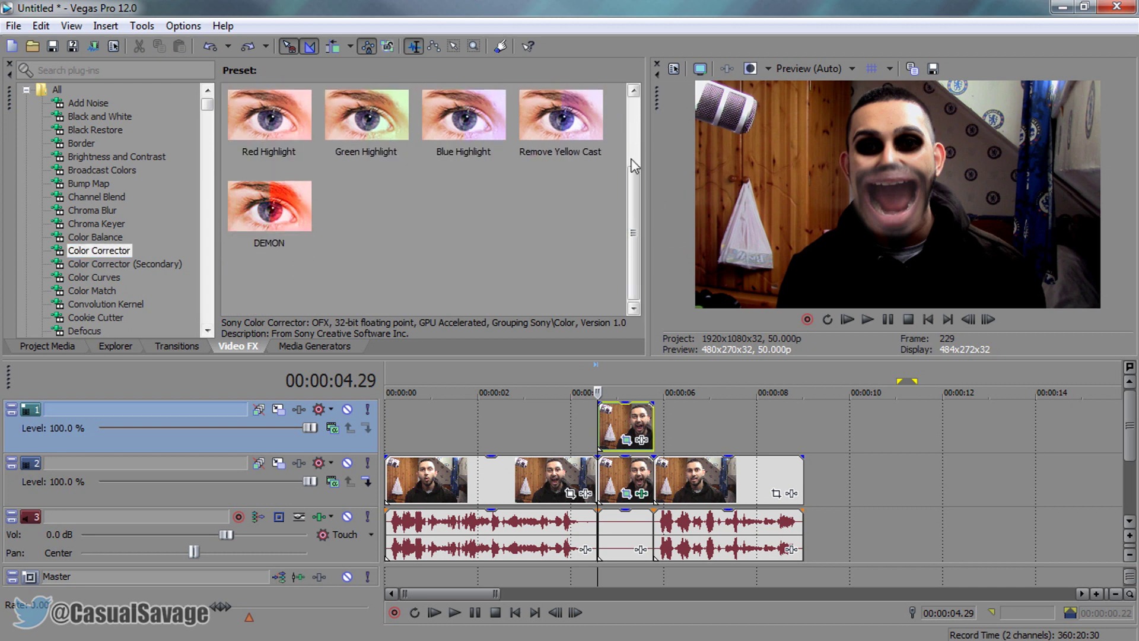
Step: Add the default Color Corrector to the track 2 face clip
scroll(634, 165, up, 2)
click(243, 104)
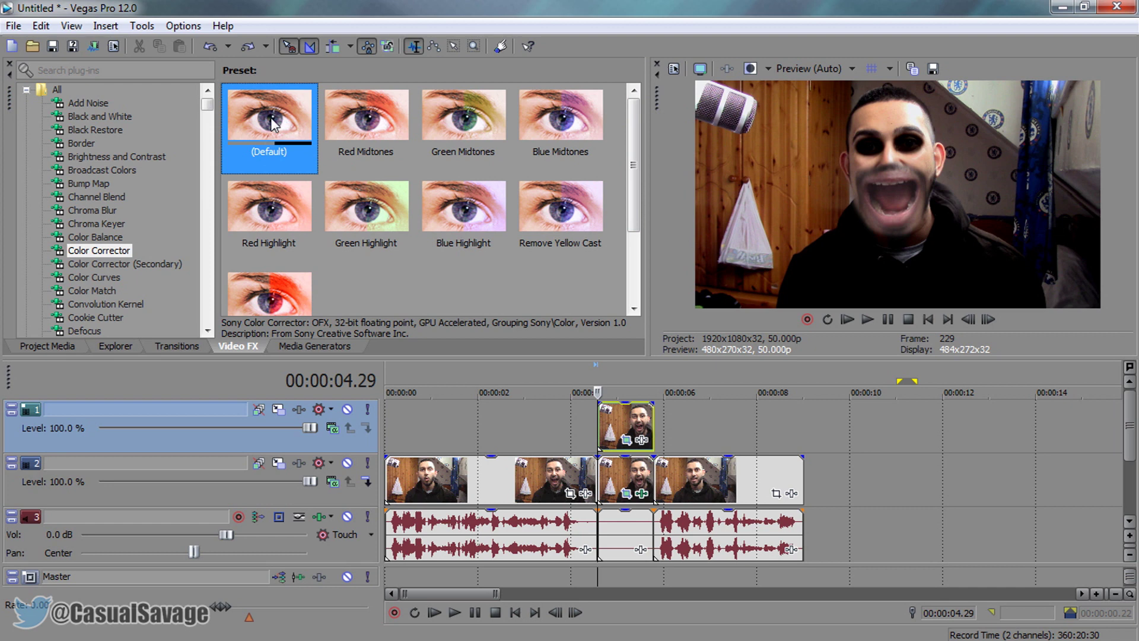
drag(272, 123, 613, 483)
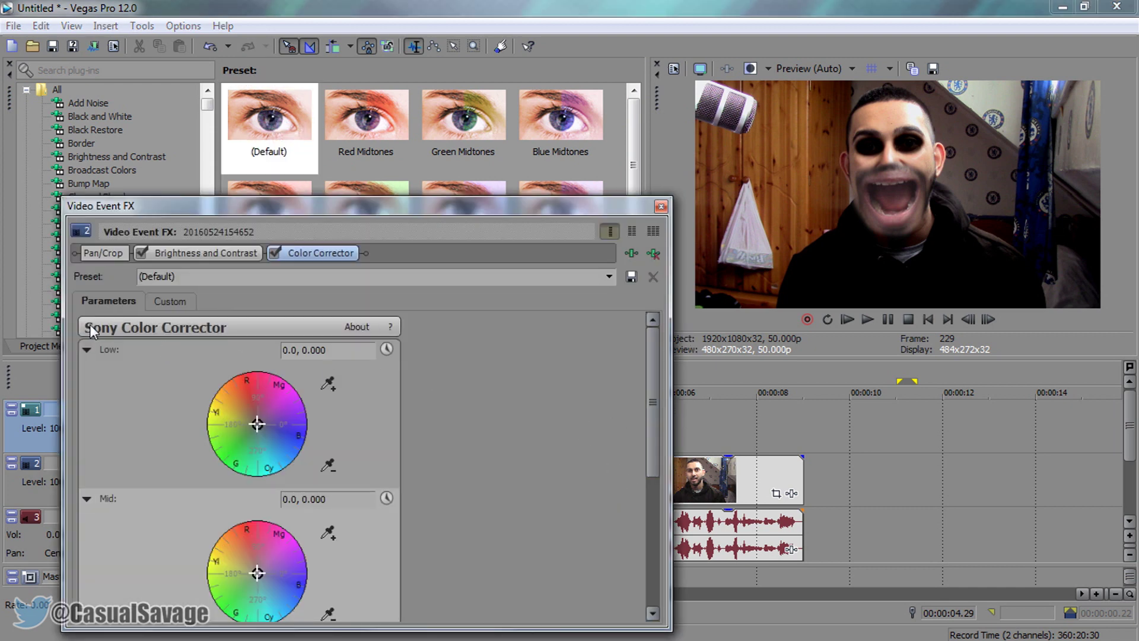
Step: Push the Low, Mid and High colour wheels toward red
mouse_move(652, 374)
mouse_down()
mouse_move(633, 526)
mouse_move(649, 392)
mouse_up()
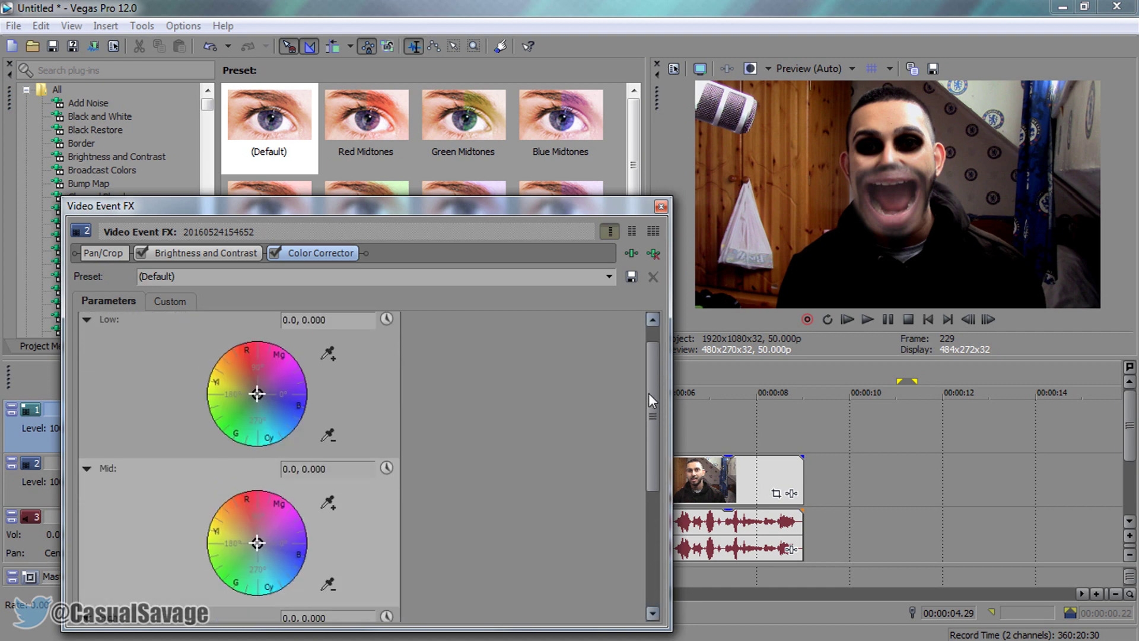
click(276, 356)
click(280, 405)
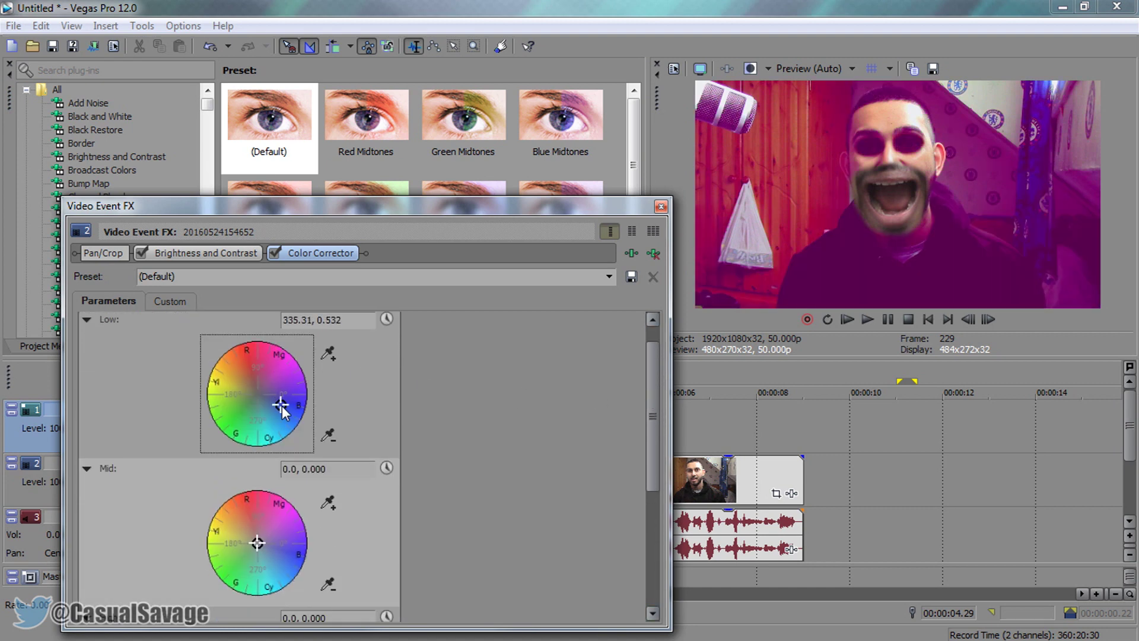
drag(265, 426, 252, 369)
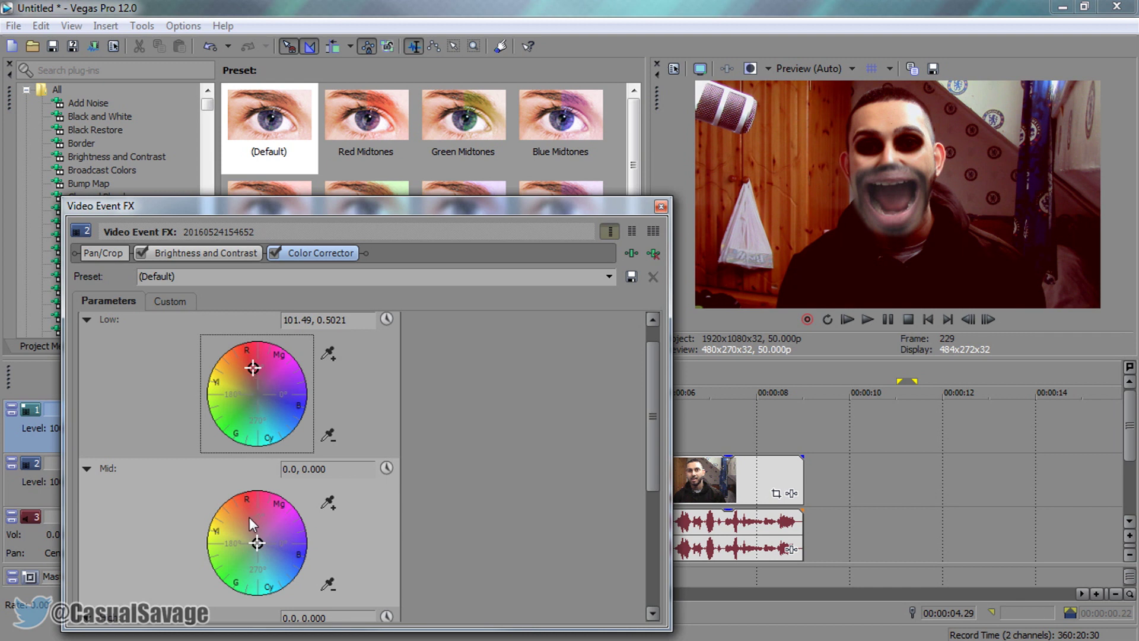
drag(251, 521, 250, 517)
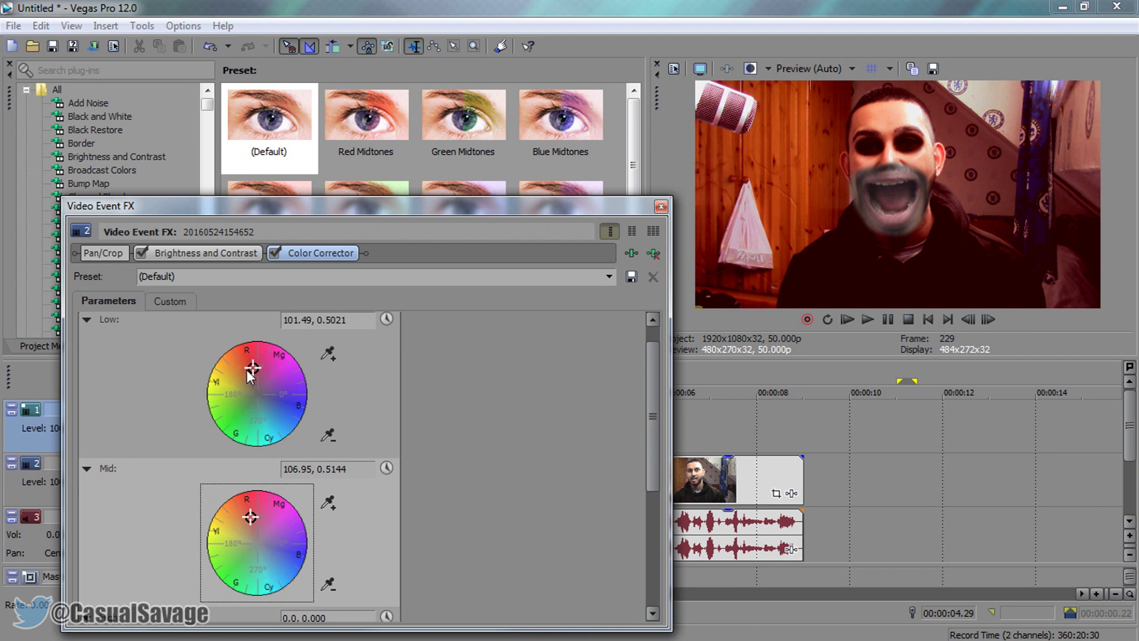
drag(653, 415, 630, 535)
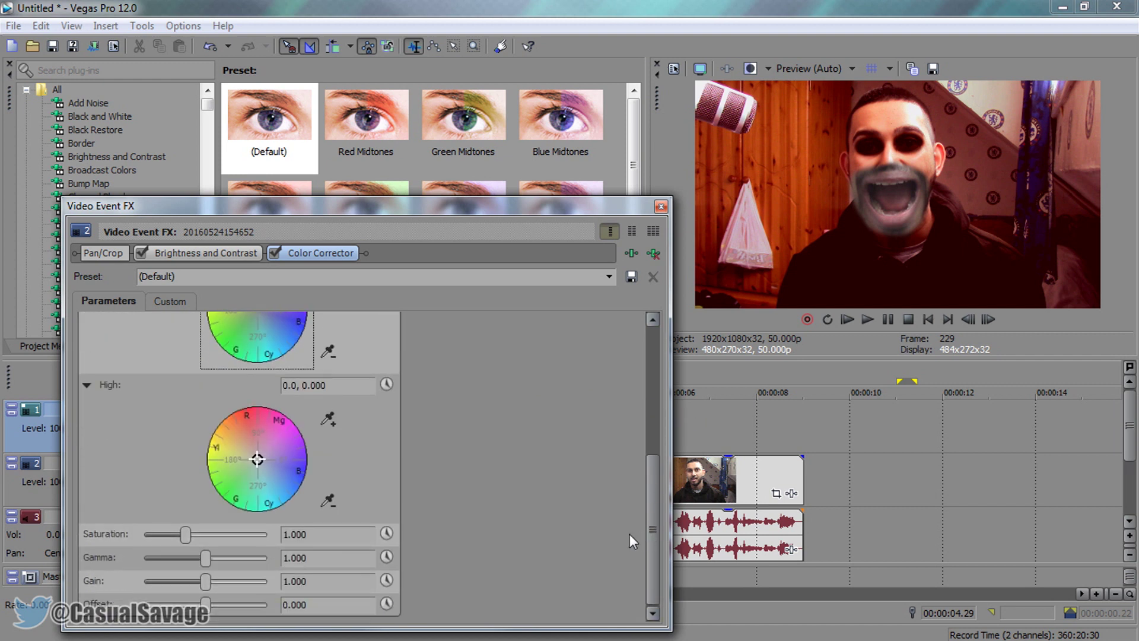
click(253, 437)
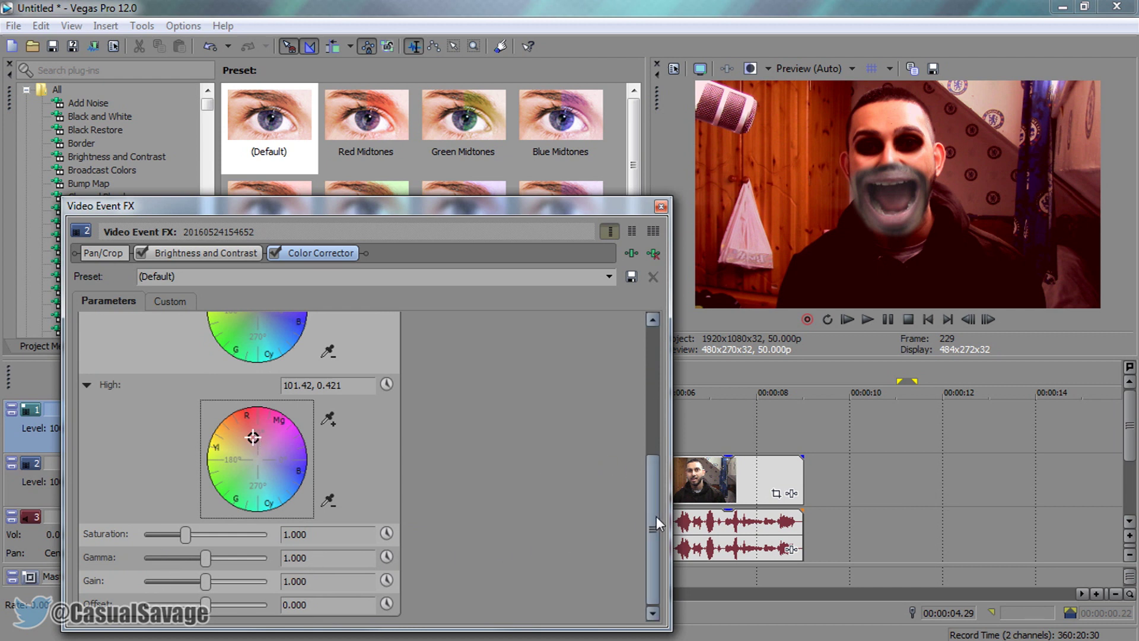
drag(660, 514, 667, 396)
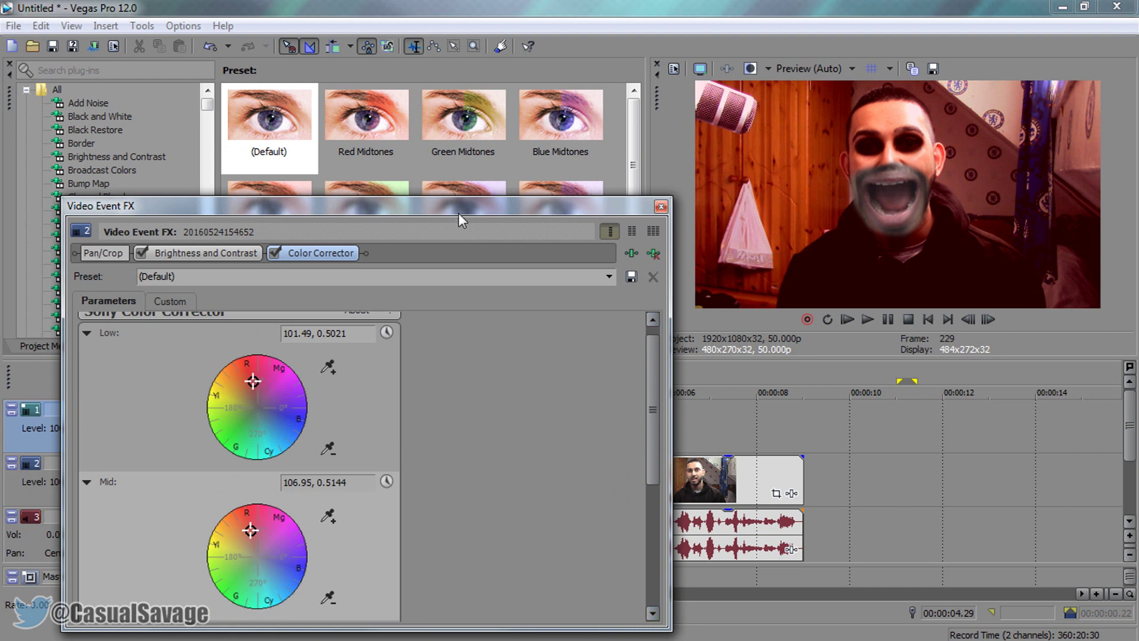
drag(397, 206, 479, 180)
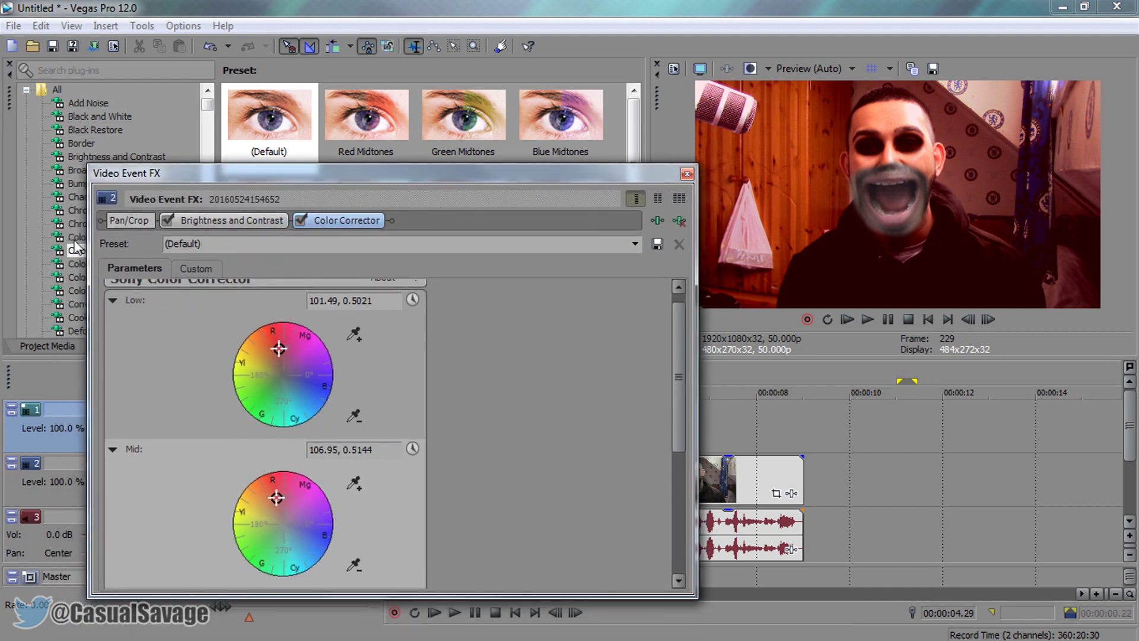
Step: Enter 'Demon' as the Color Corrector preset name, then close the effect settings
click(265, 245)
text(Demon)
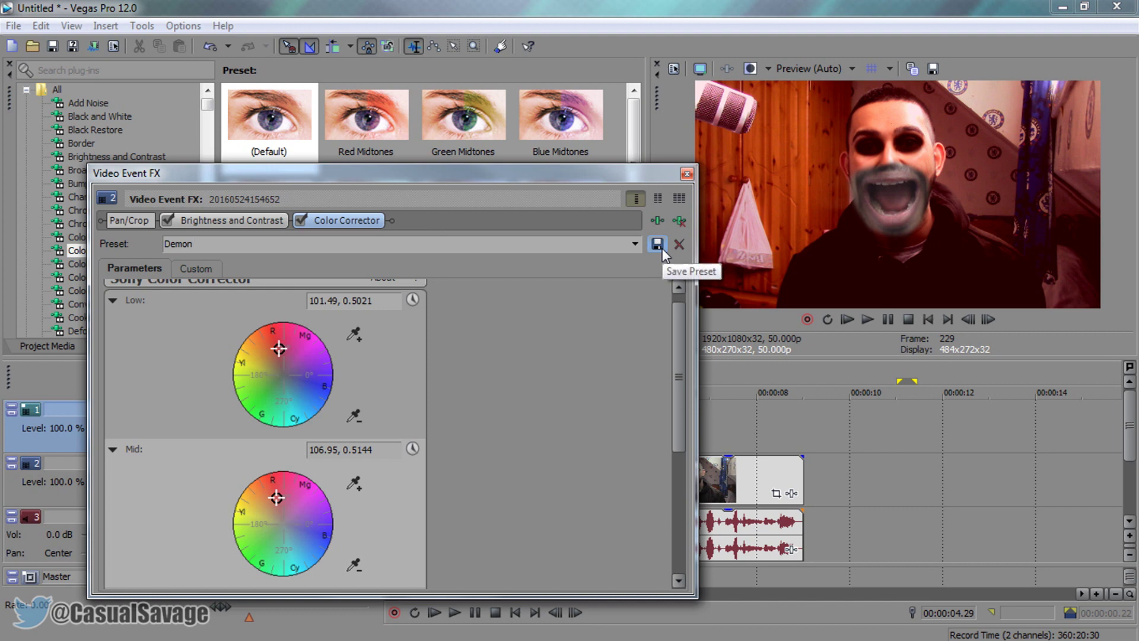
click(686, 174)
Step: Apply the DEMON presets to the clip's Color Corrector and Brightness and Contrast
scroll(622, 194, down, 1)
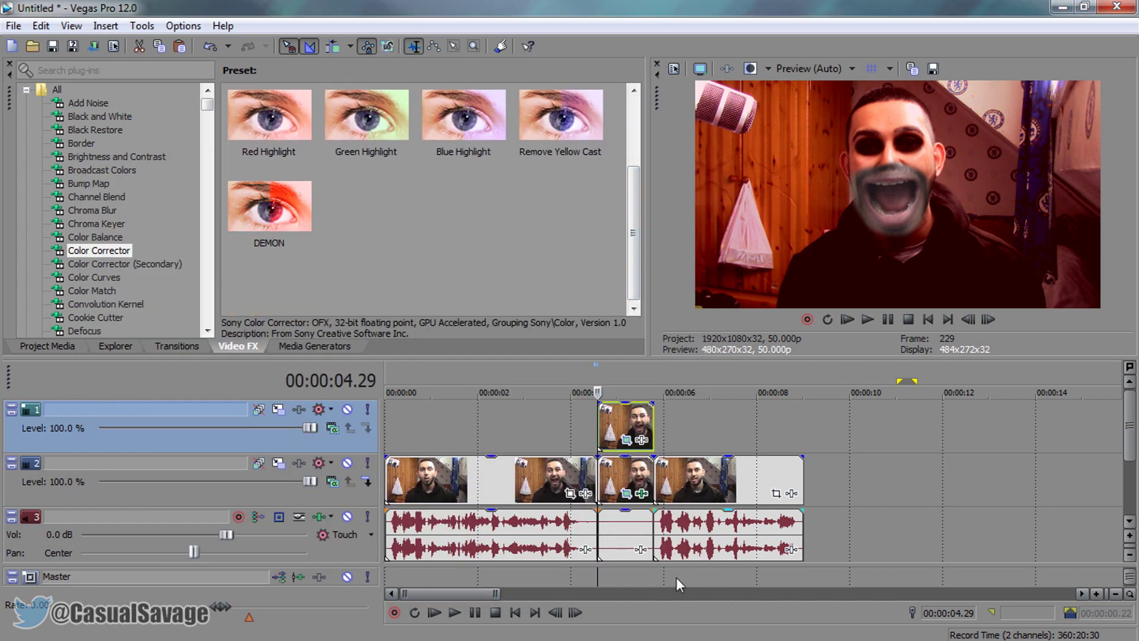
click(641, 493)
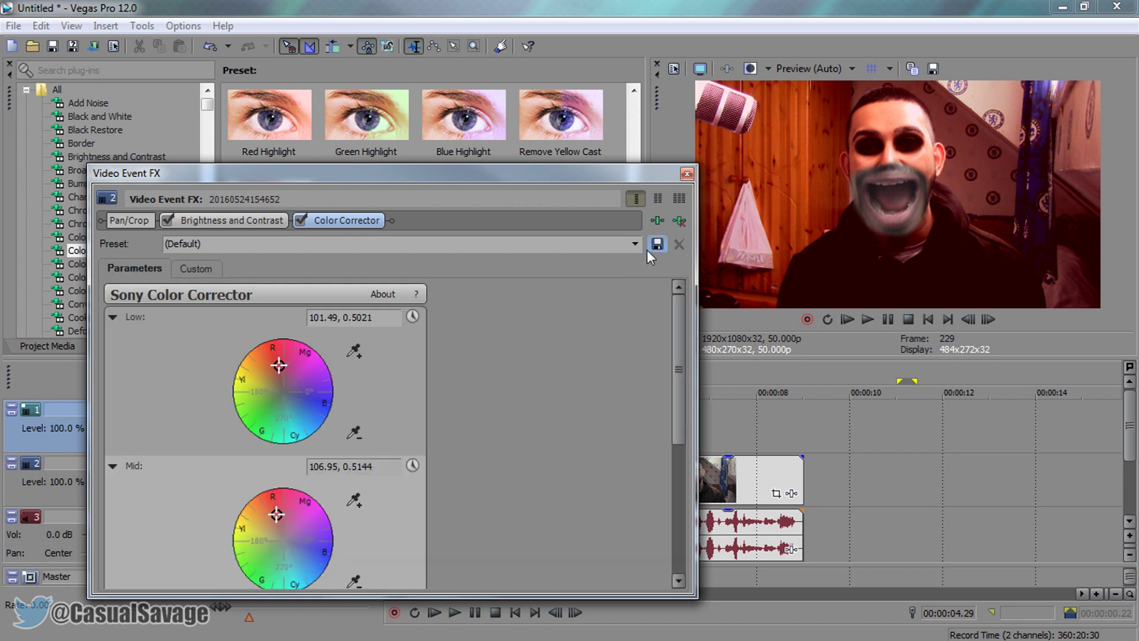
click(629, 245)
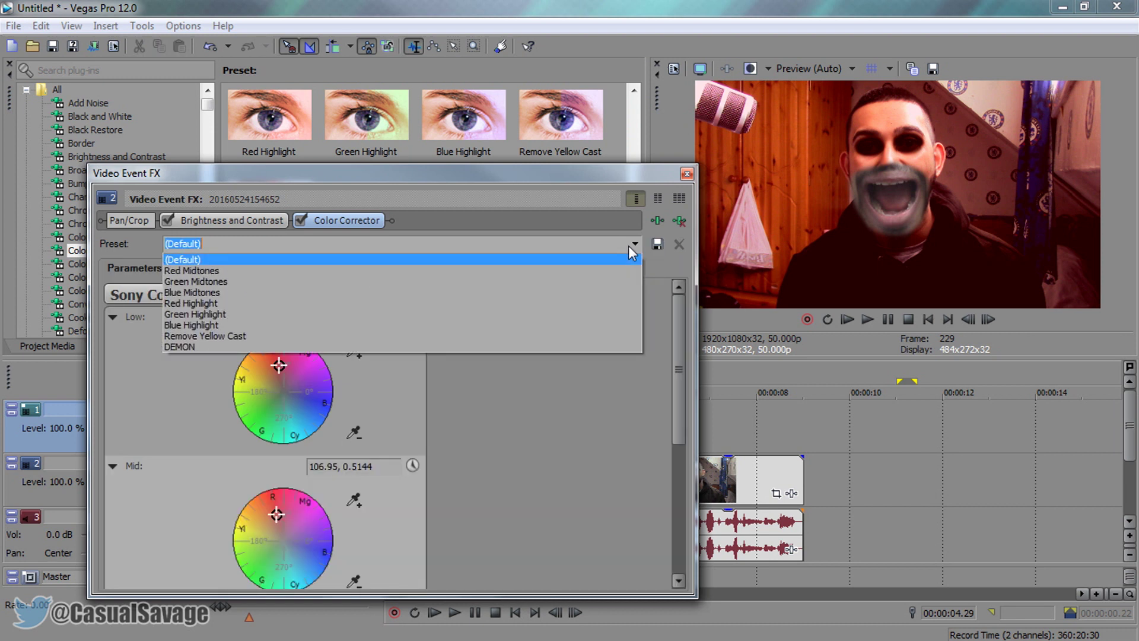
click(229, 347)
click(245, 220)
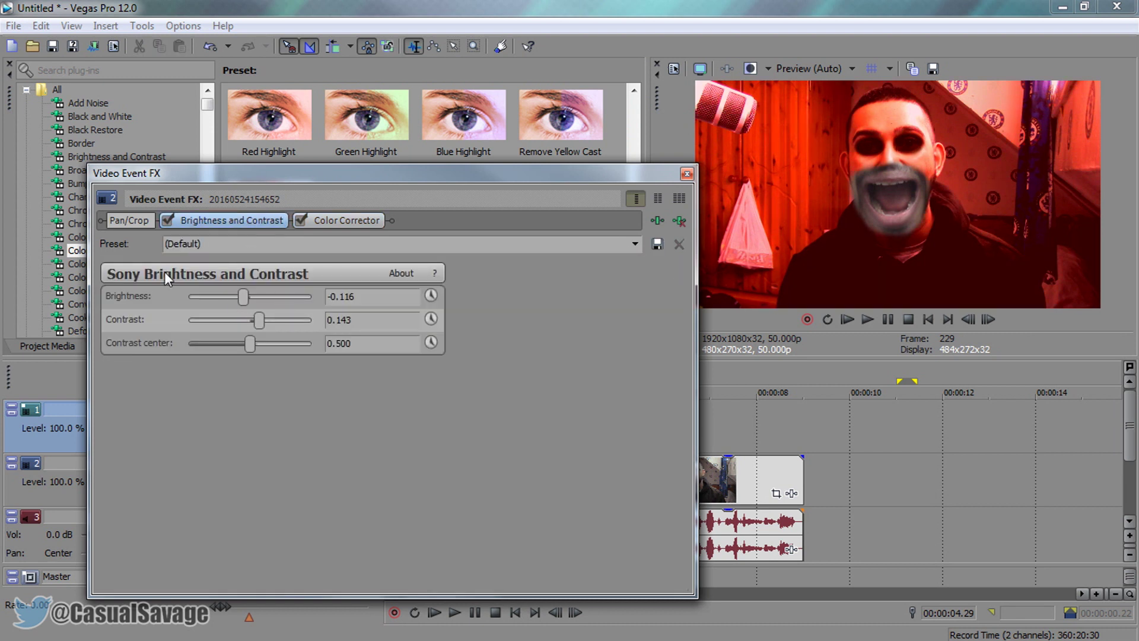
click(635, 245)
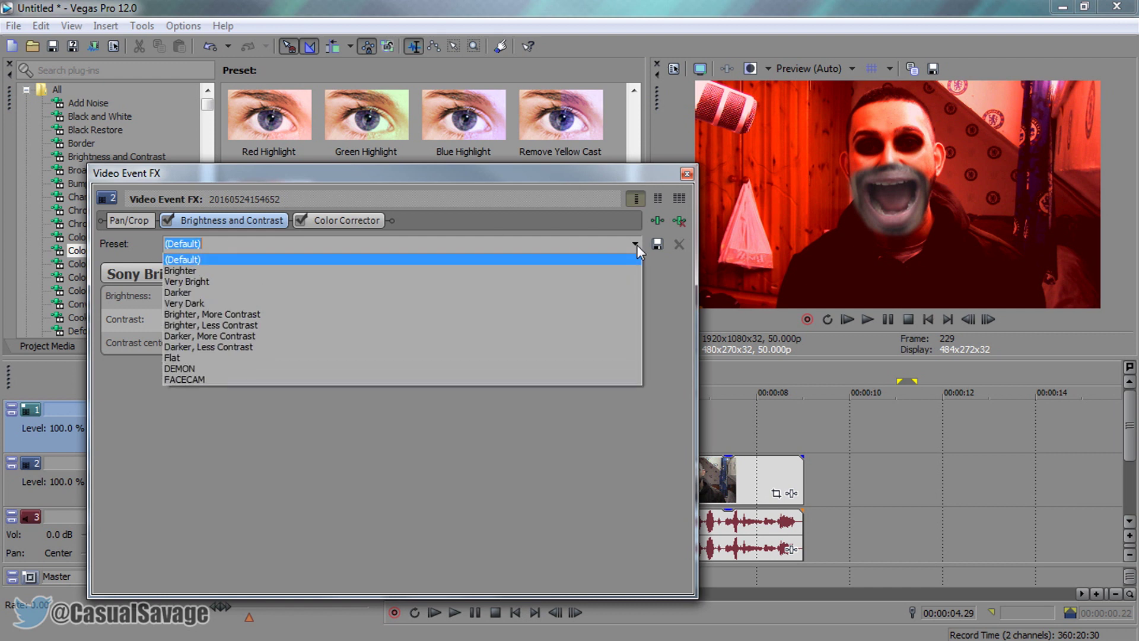
click(197, 367)
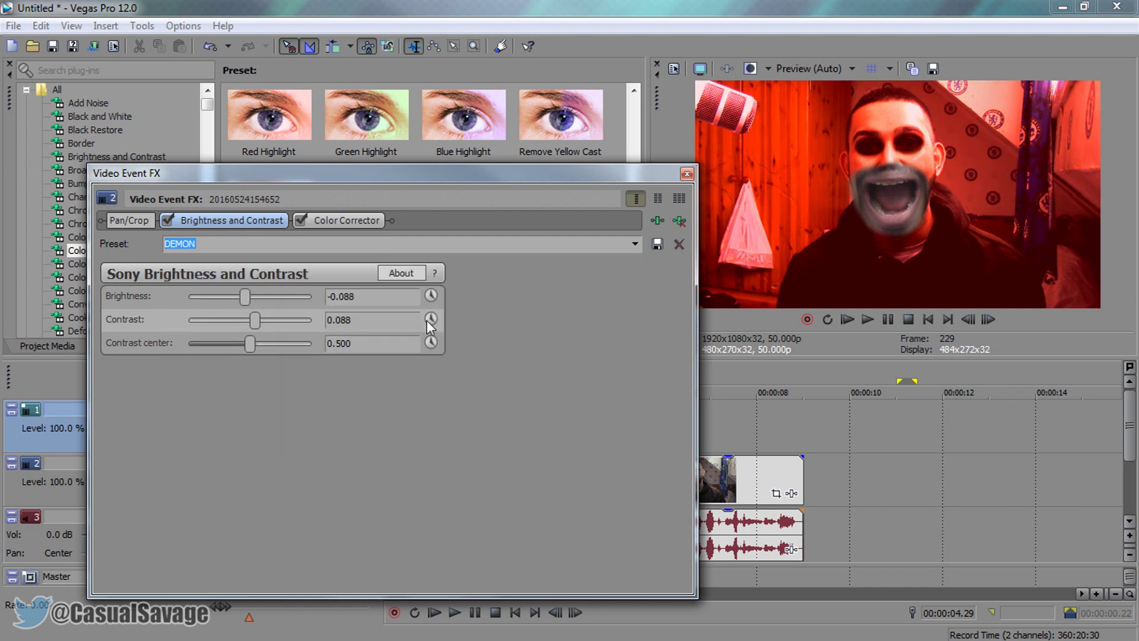
click(687, 173)
Step: Check the track 2 clip's effects, then apply the DEMON colour preset to the track 1 clip
click(614, 478)
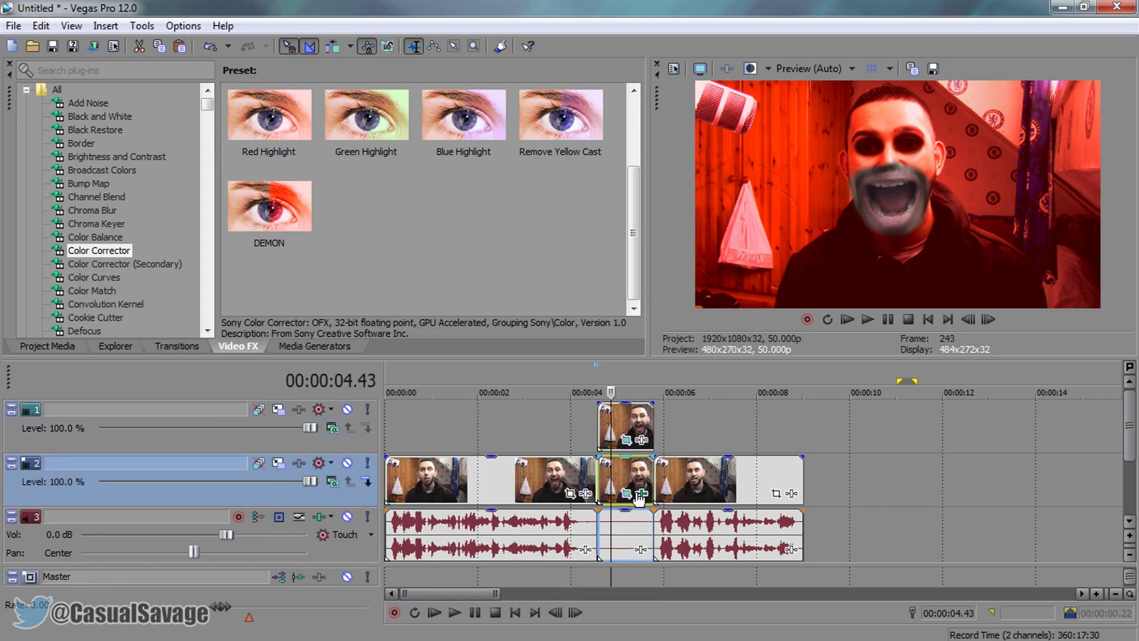
click(641, 493)
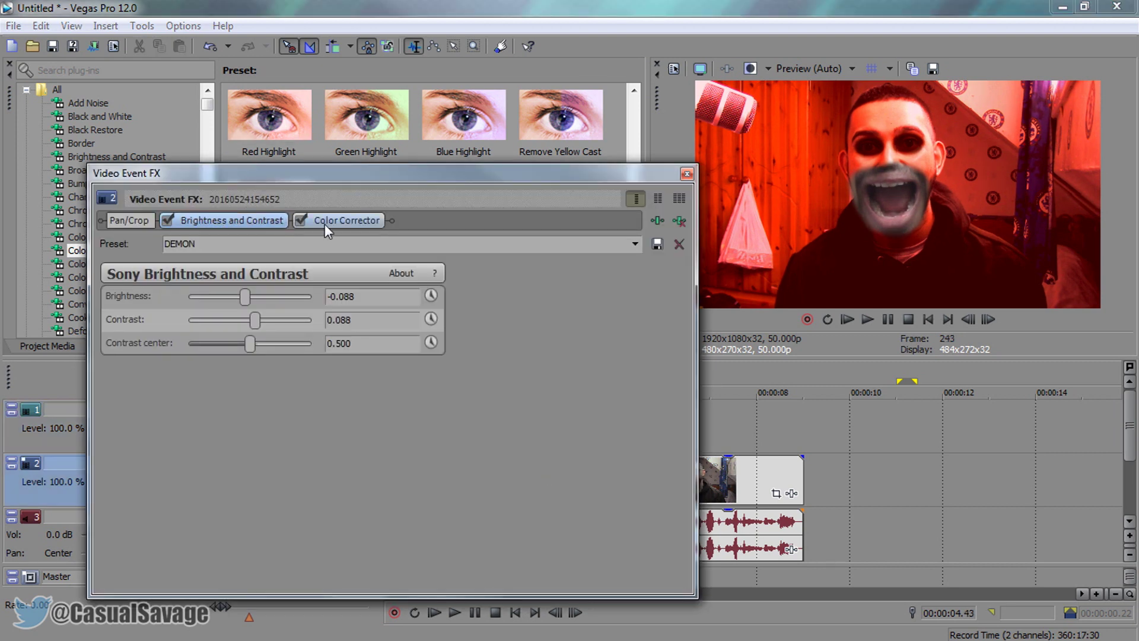
click(687, 174)
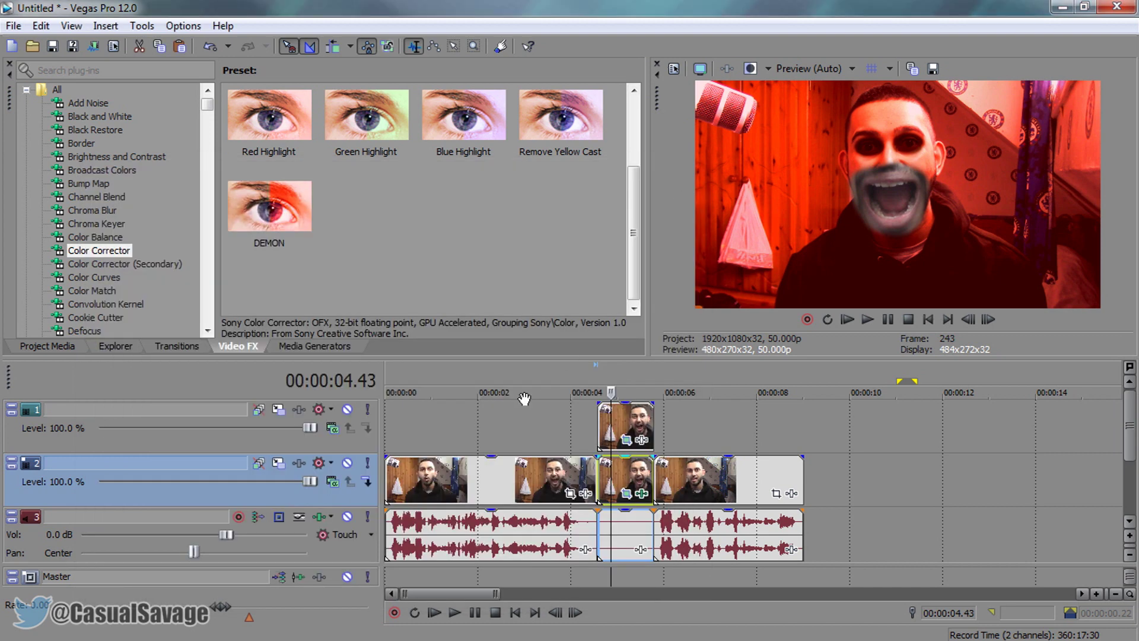
click(599, 415)
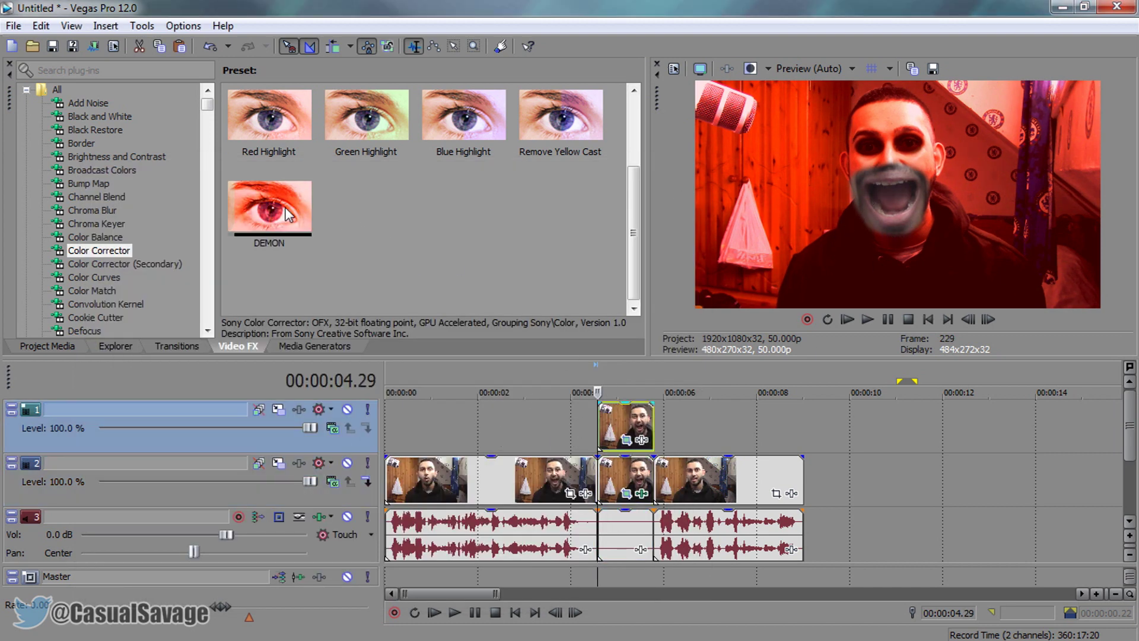
drag(289, 210, 641, 439)
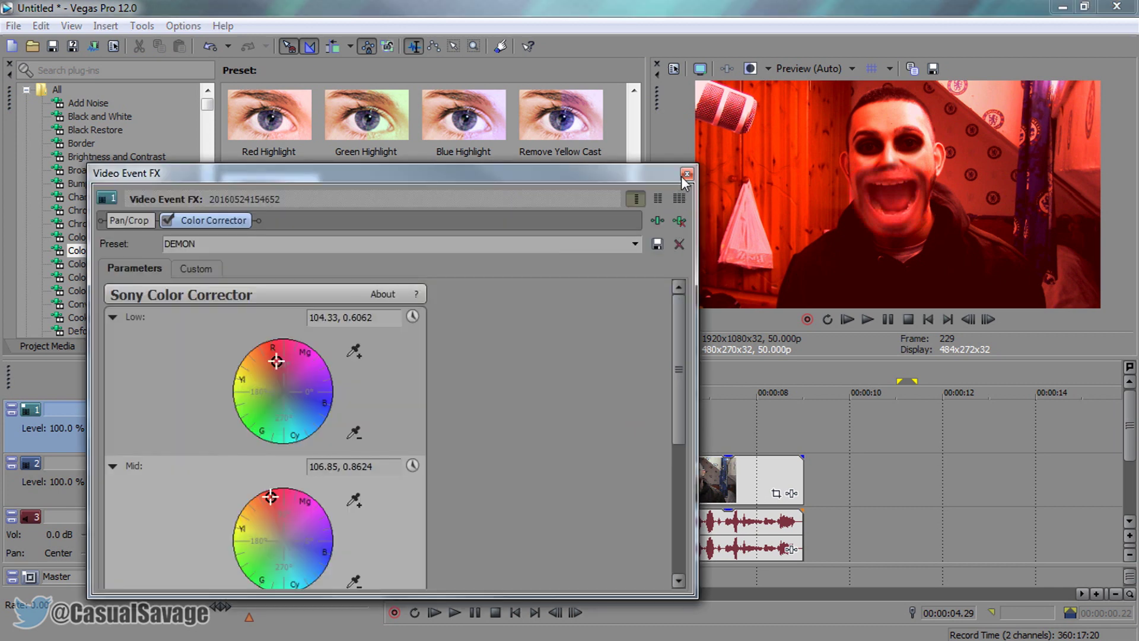
click(681, 176)
Step: Apply the DEMON Brightness and Contrast preset to the track 1 clip and return to the project start
click(146, 158)
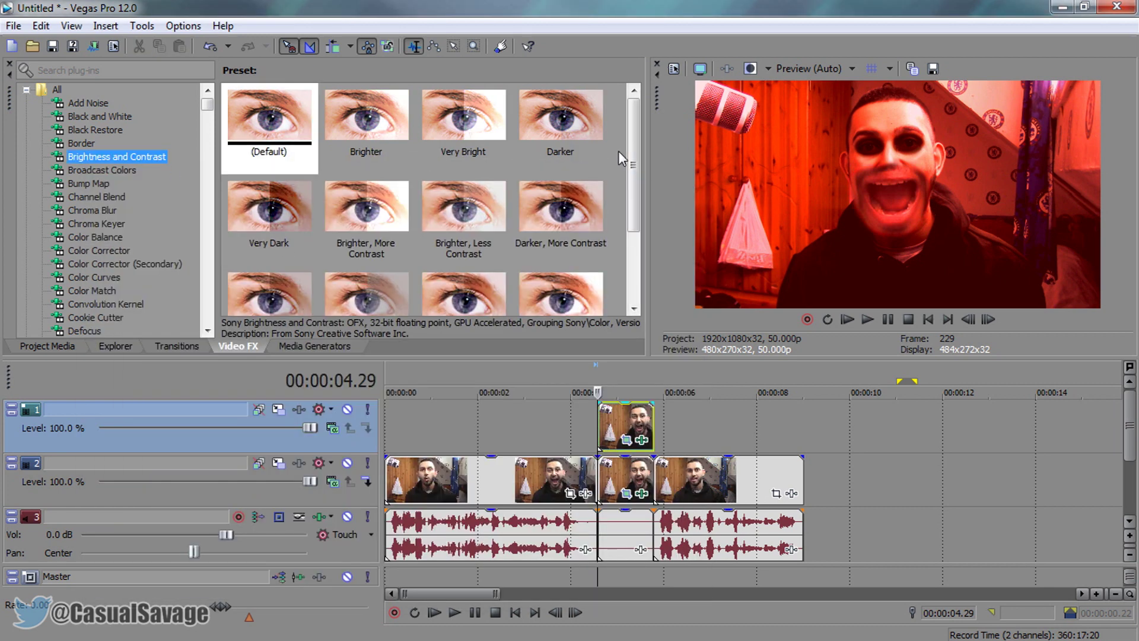
drag(632, 160, 622, 242)
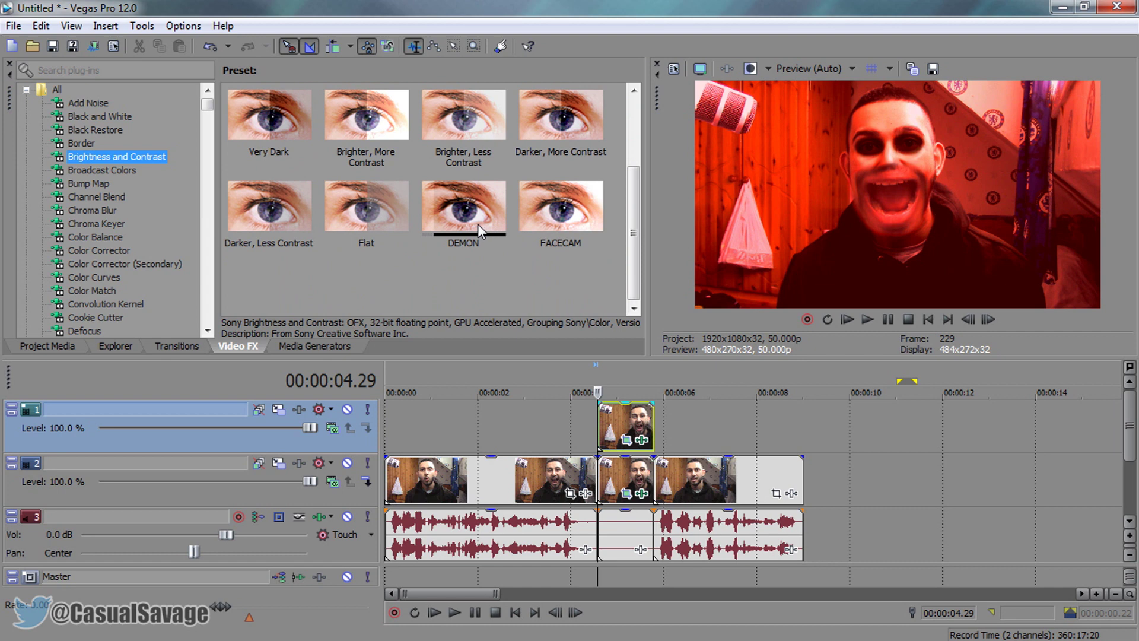
drag(479, 223, 620, 427)
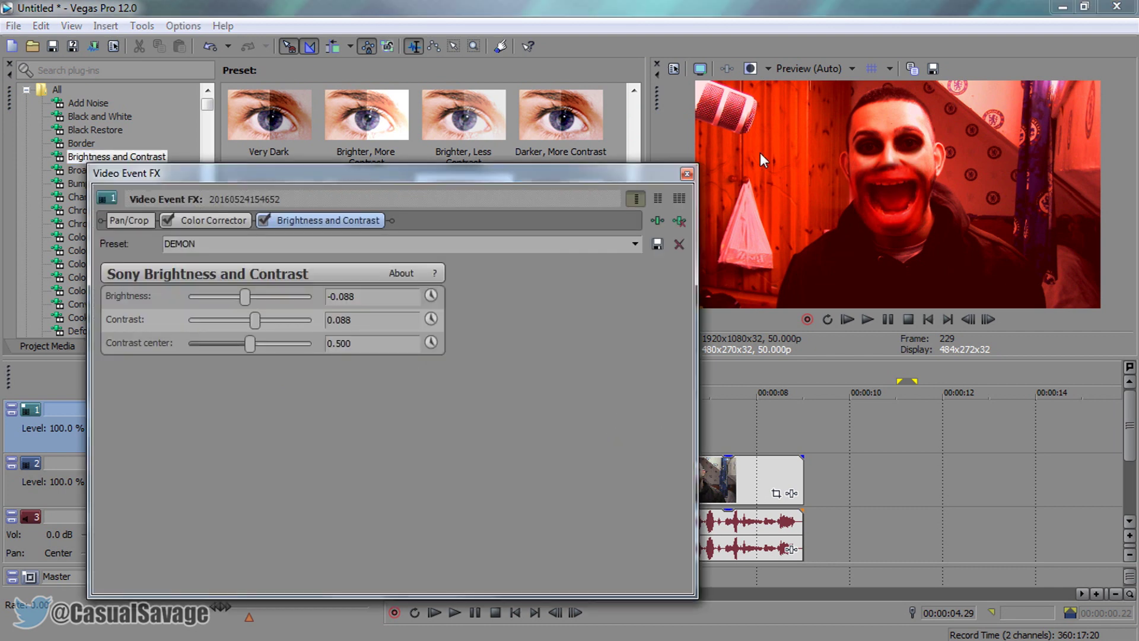
click(687, 175)
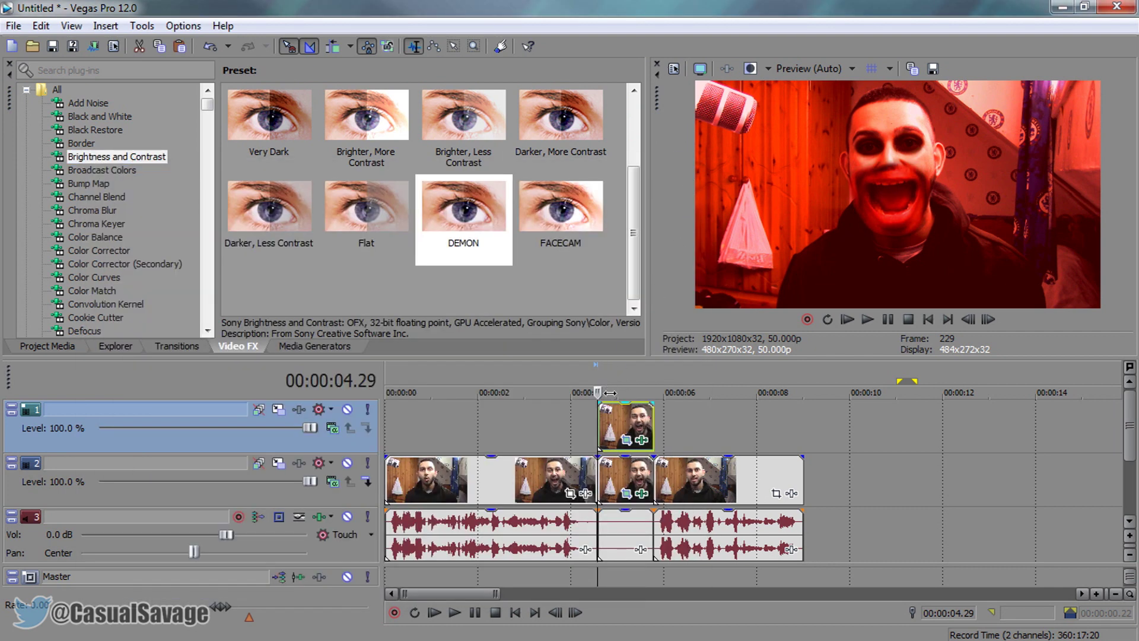
click(388, 422)
key(space)
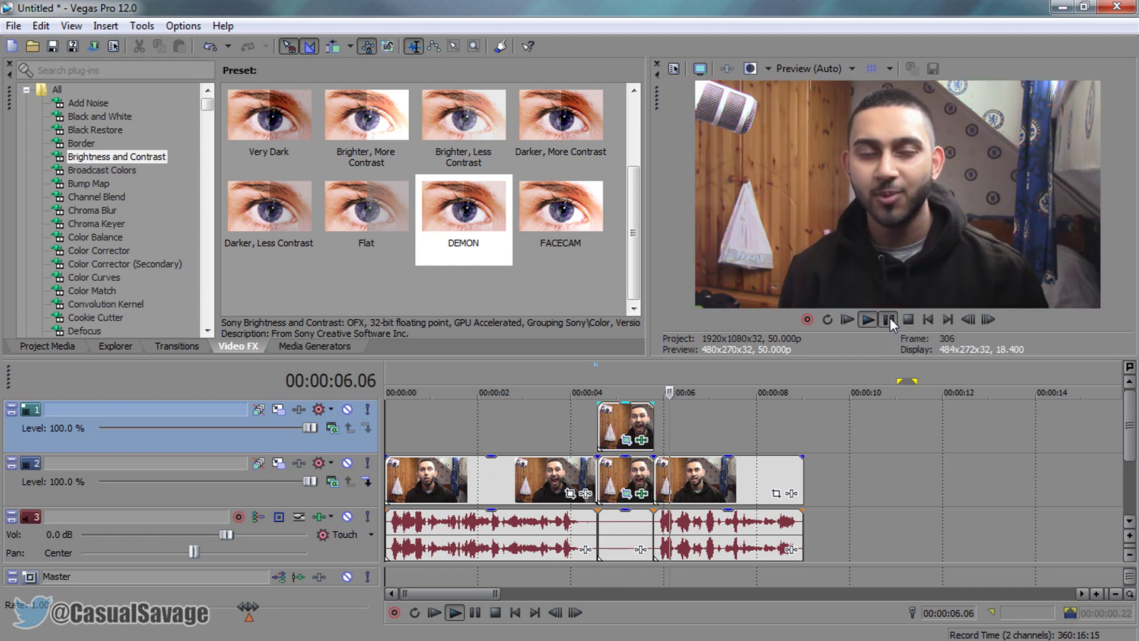
click(888, 319)
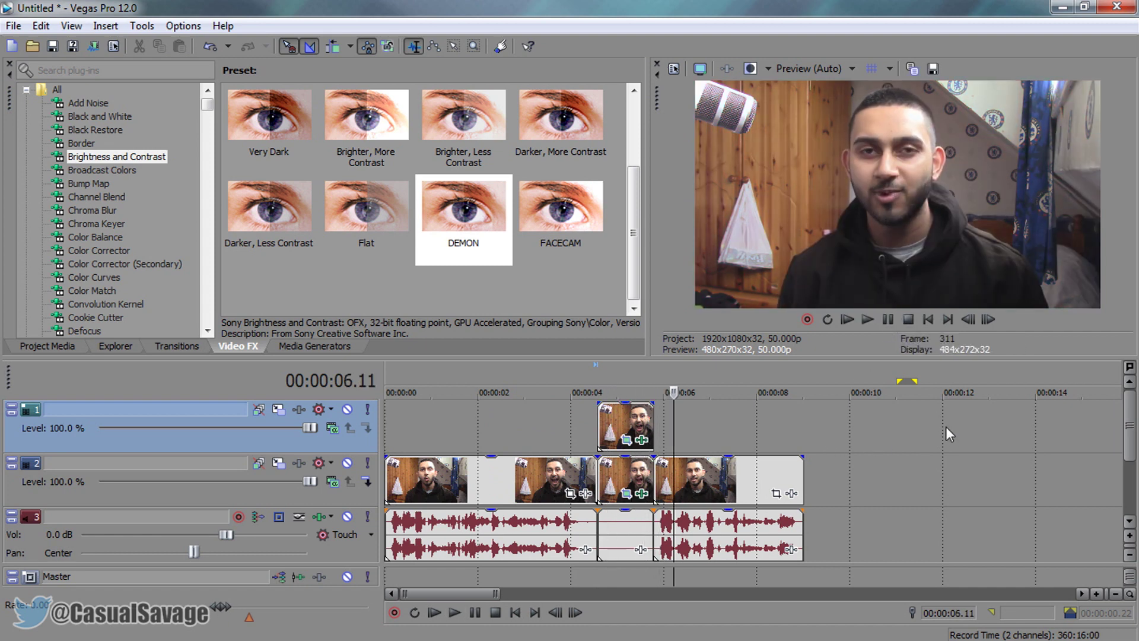
click(602, 426)
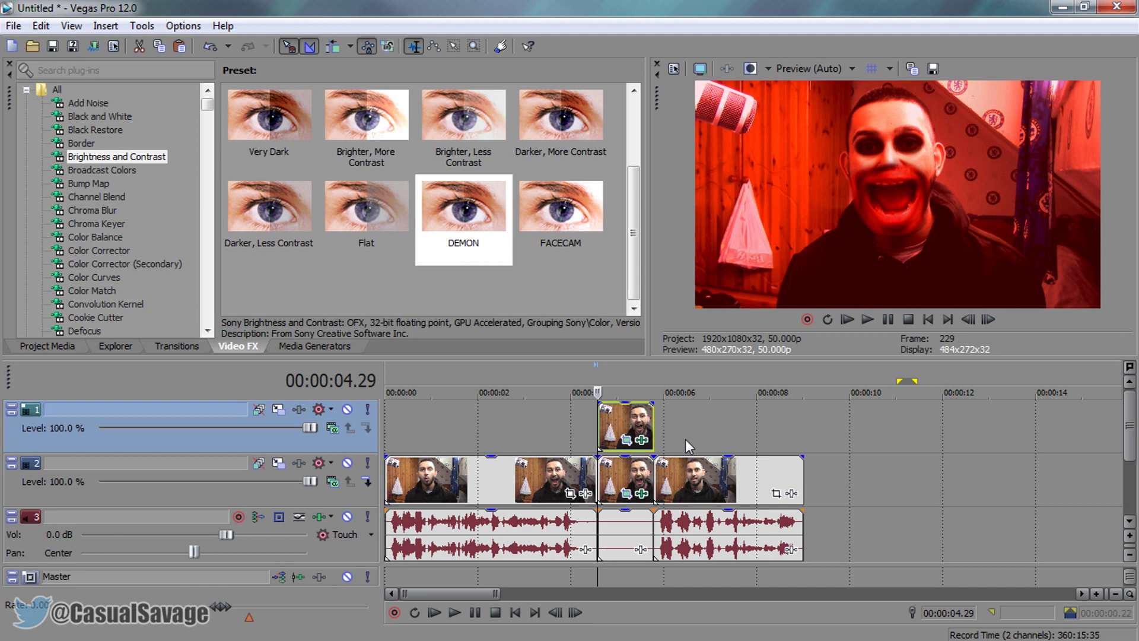
click(626, 439)
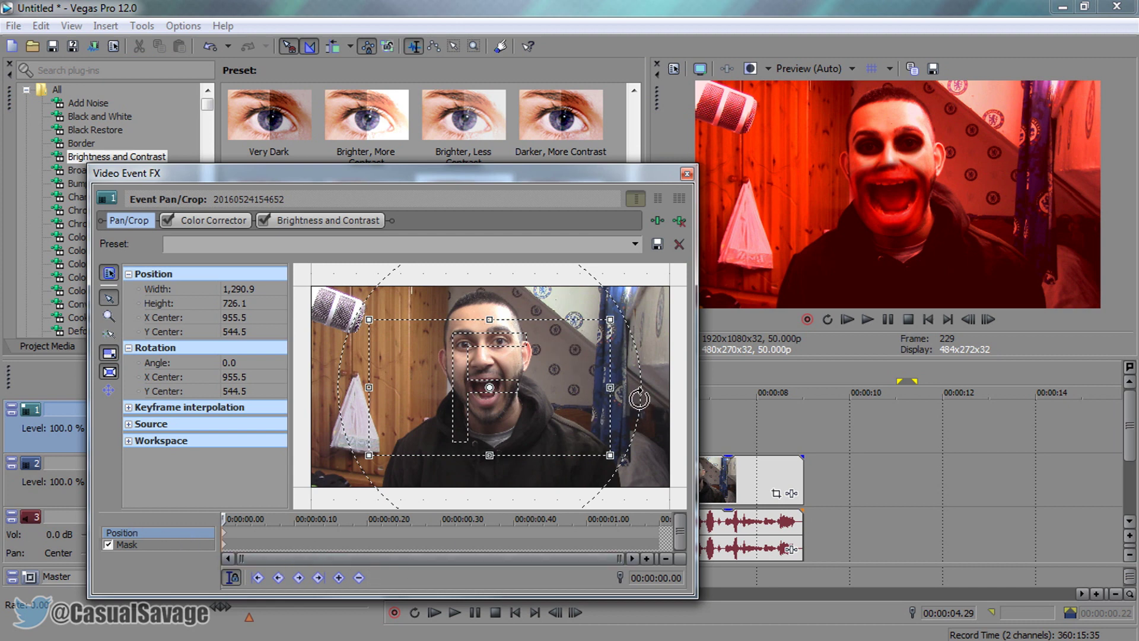
Step: Rotate the track 1 mouth copy's crop frame to -180°
drag(639, 399, 301, 373)
double_click(237, 363)
text(-18)
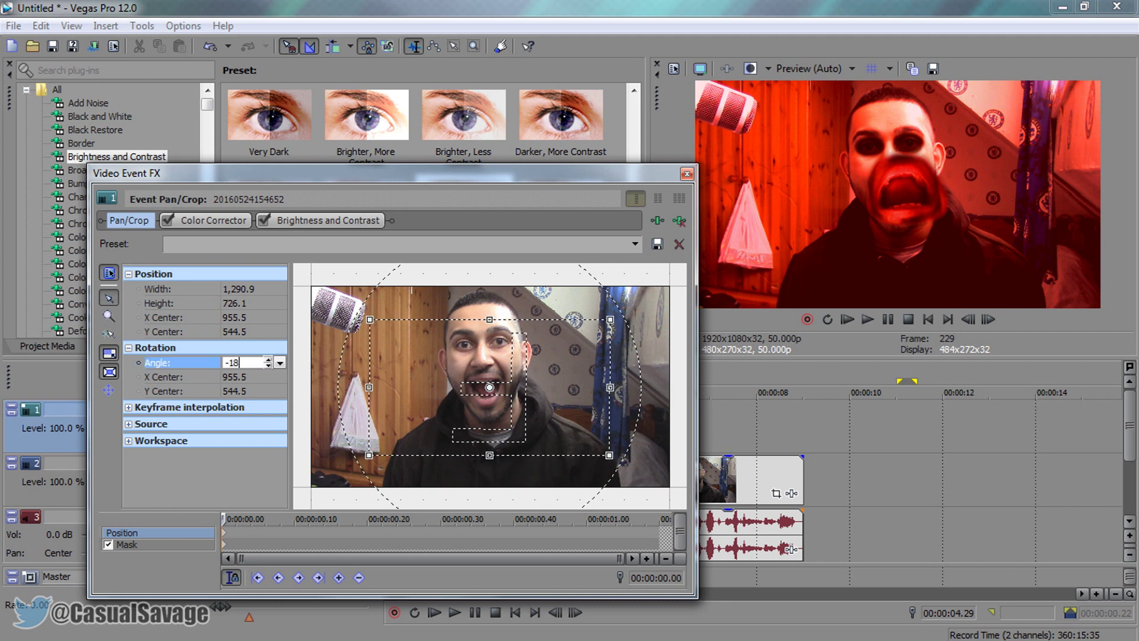
text(0)
key(Return)
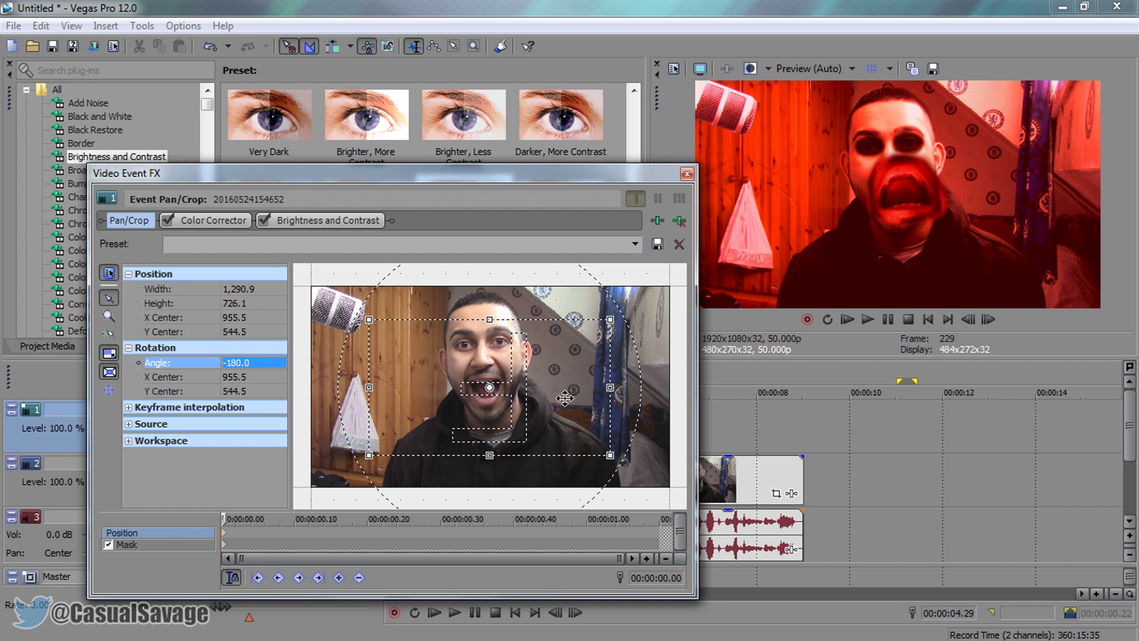
Step: Enlarge the crop frame to 1,623.4 × 913.2, close the window, and play back the demon clip
drag(565, 399, 560, 400)
drag(605, 457, 636, 480)
drag(602, 442, 603, 445)
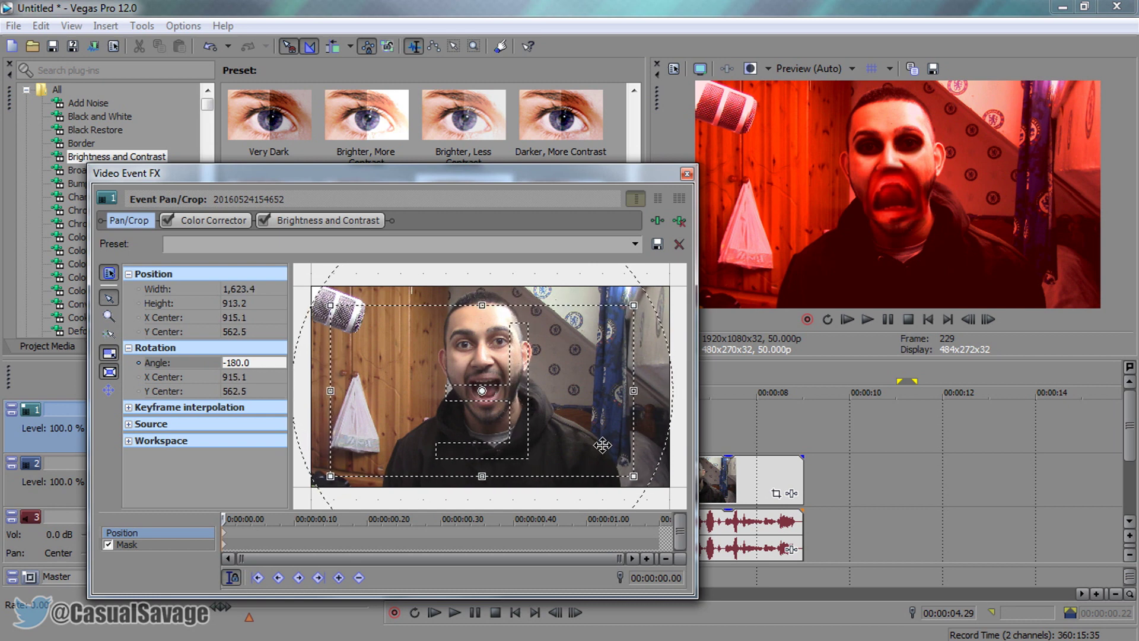
click(687, 174)
click(567, 426)
click(868, 319)
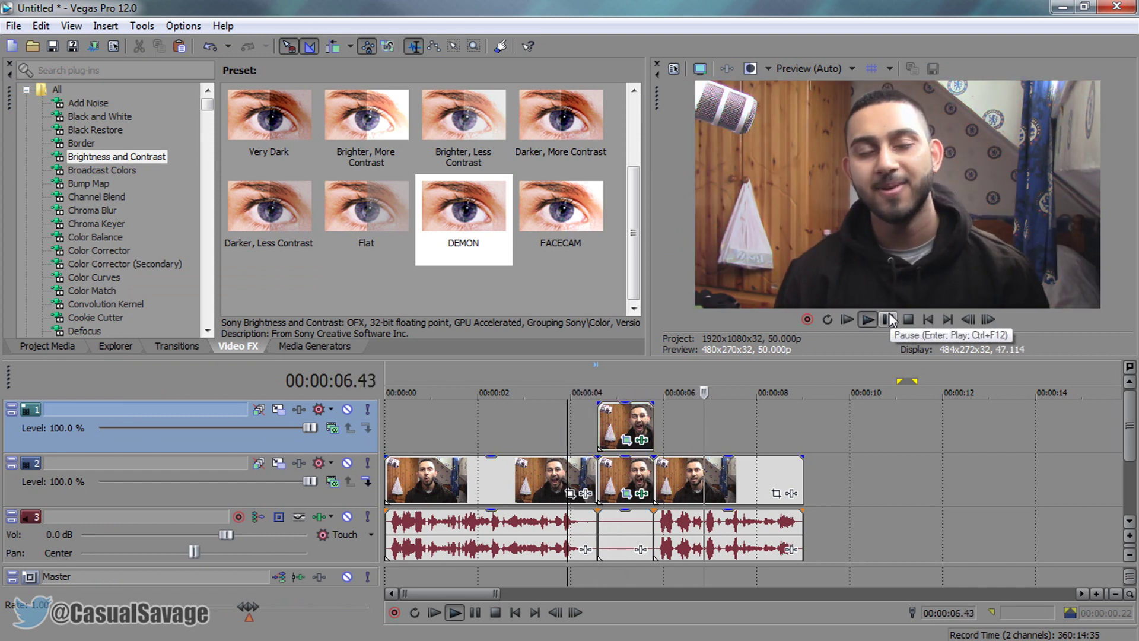
click(888, 319)
click(641, 442)
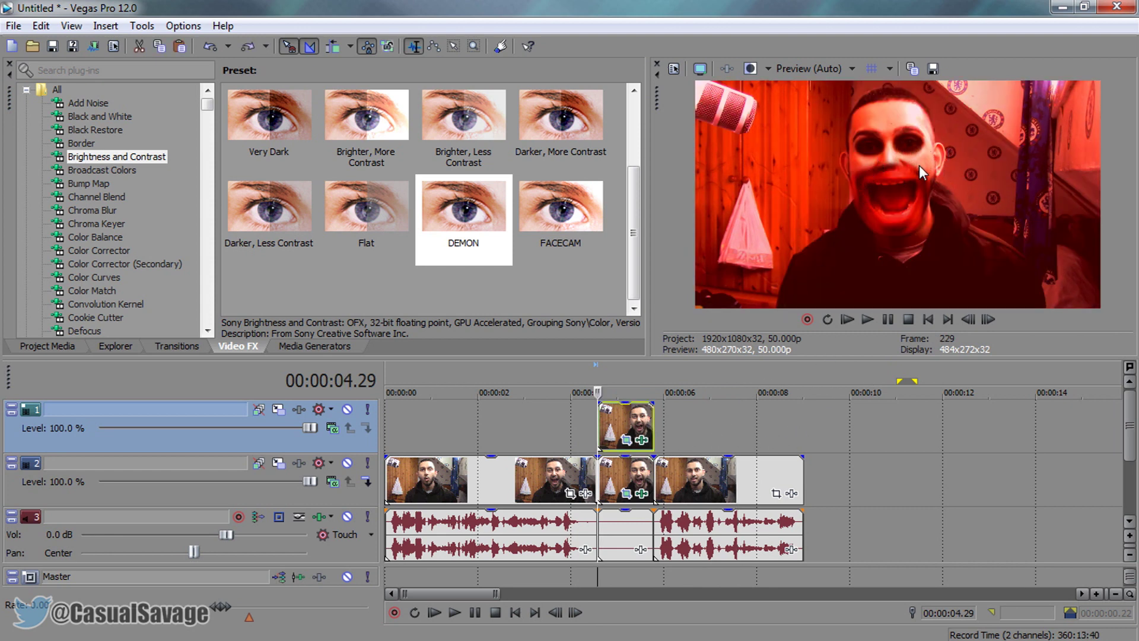
click(626, 439)
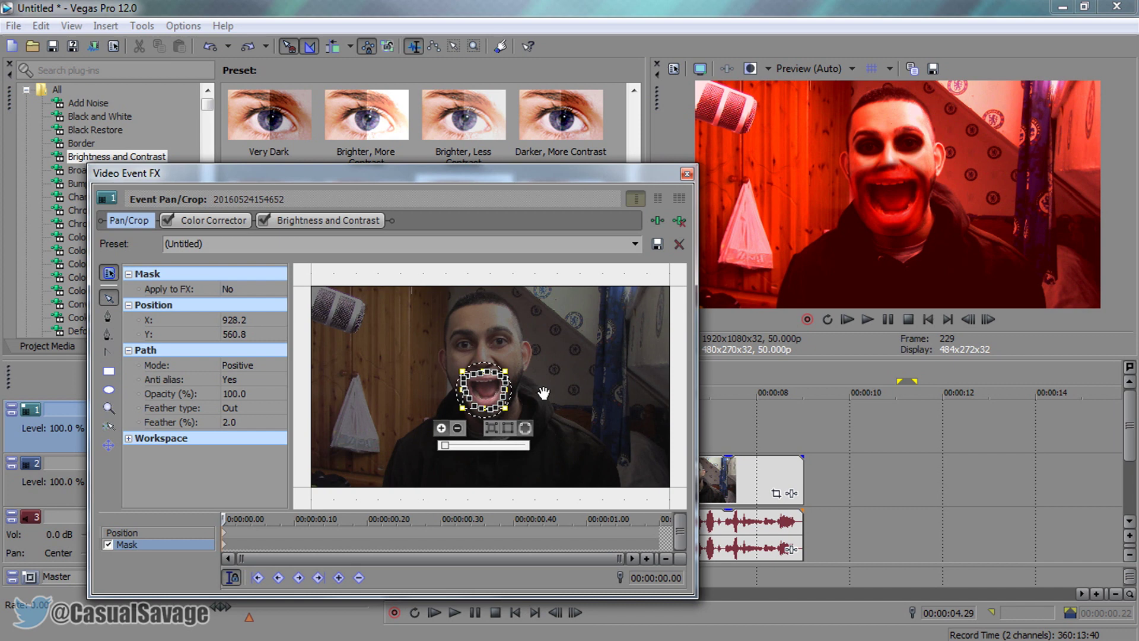
Step: Delete the entire old mouth mask via Delete > All
click(504, 393)
scroll(505, 393, up, 1)
scroll(505, 393, up, 2)
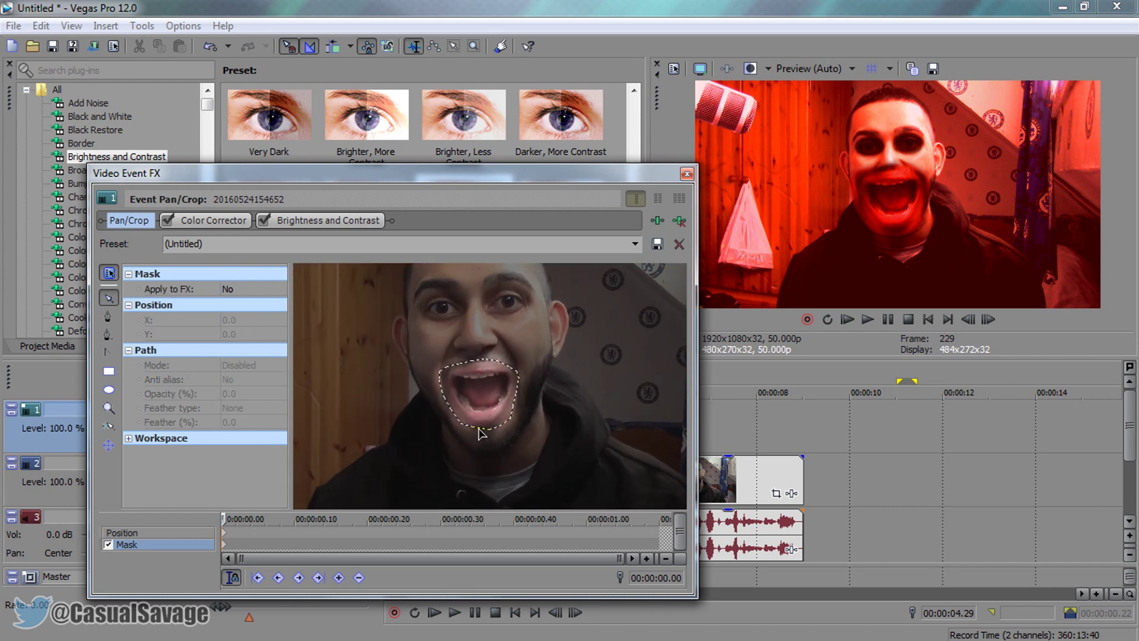
click(478, 431)
right_click(478, 430)
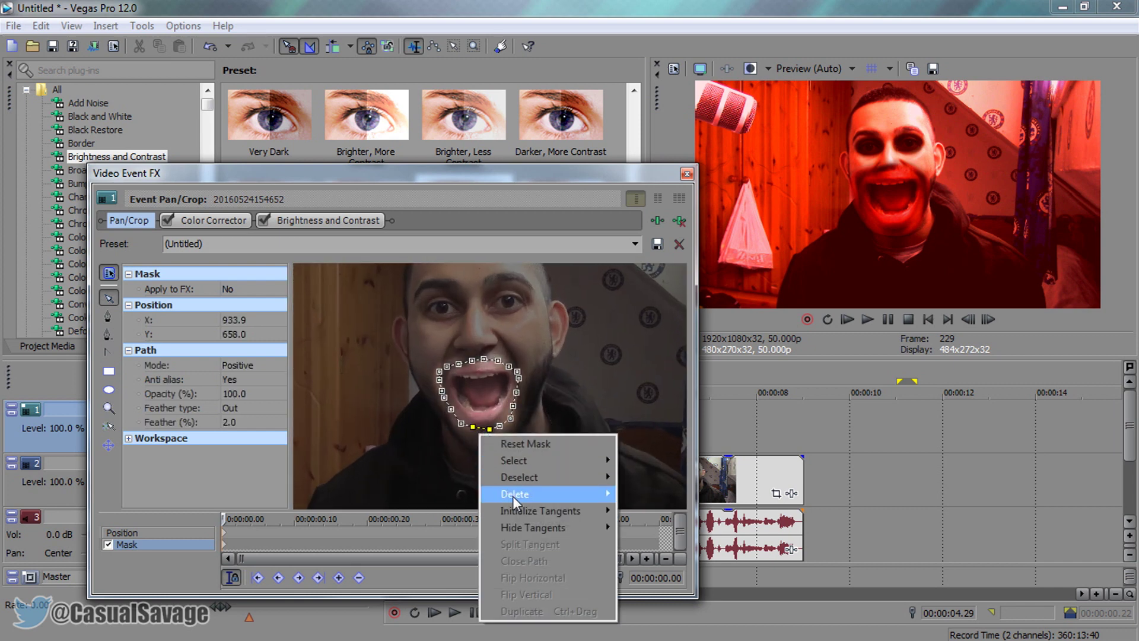
mouse_move(513, 496)
click(661, 579)
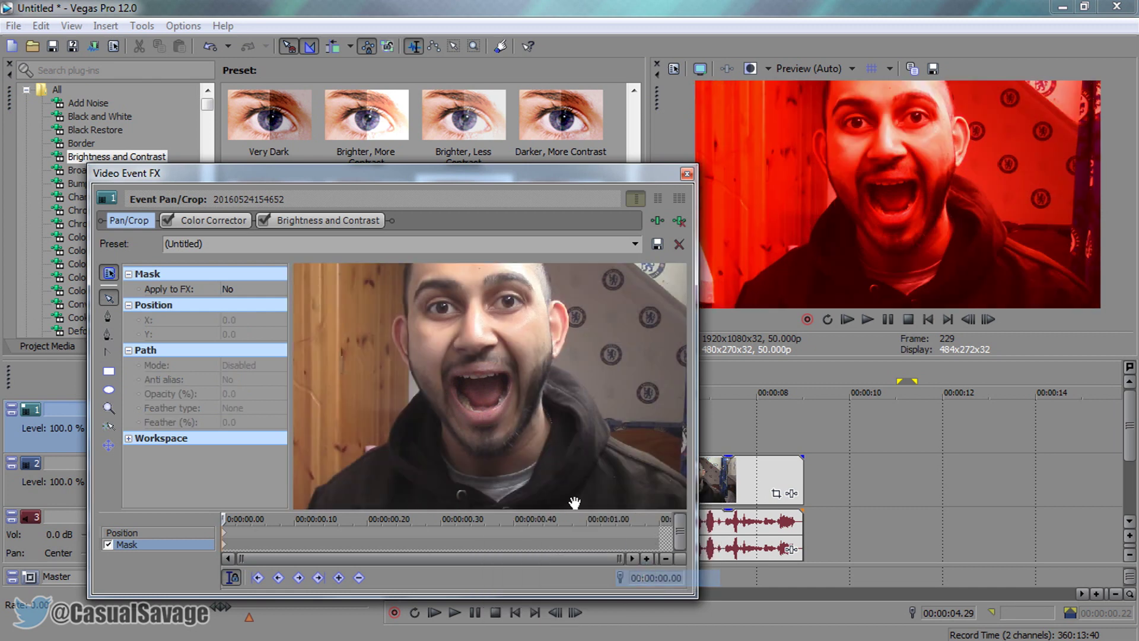
scroll(508, 412, up, 3)
scroll(480, 378, up, 1)
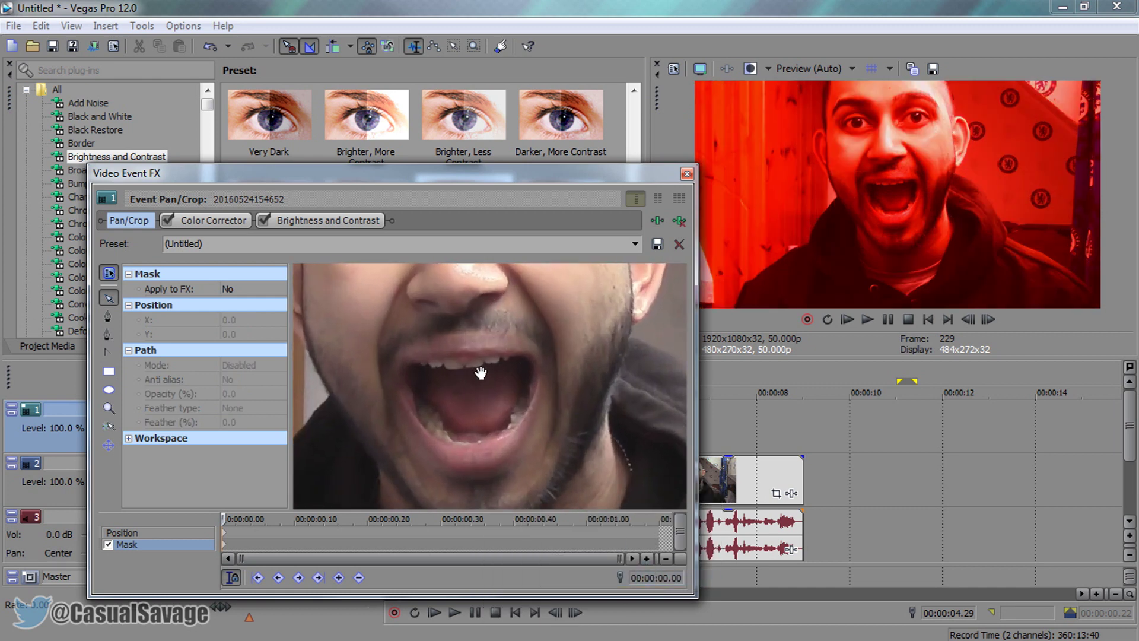
Step: Trace a new closed mask path closely around the open mouth's lips and corners
click(464, 333)
click(439, 335)
click(414, 338)
click(400, 344)
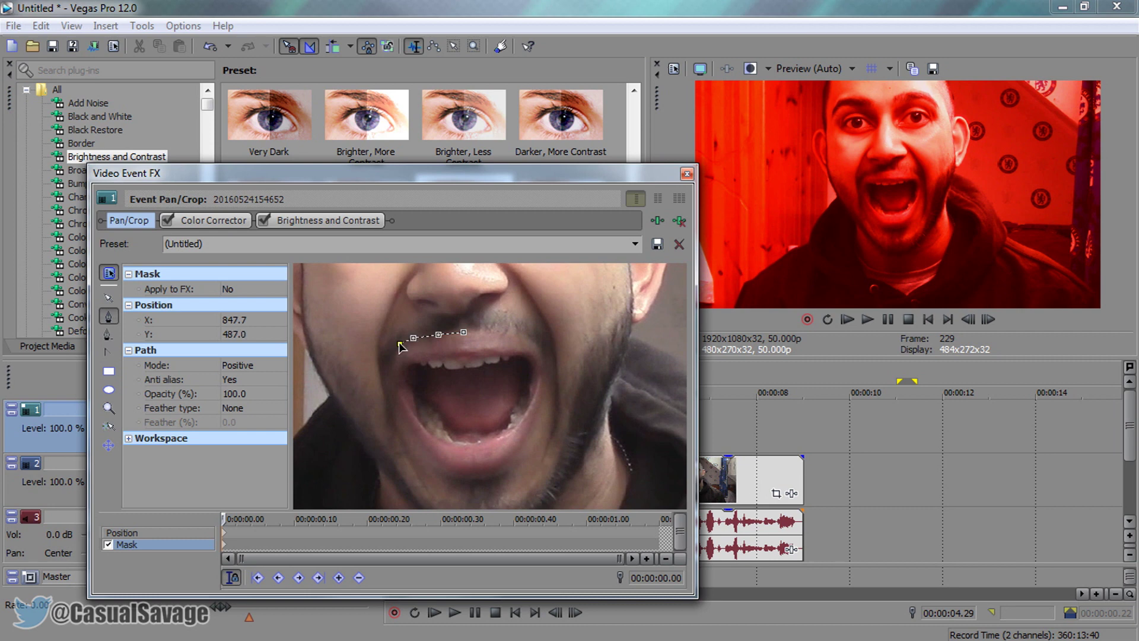
click(392, 357)
click(389, 375)
click(392, 396)
click(395, 421)
click(404, 438)
click(421, 461)
click(437, 471)
click(452, 476)
click(479, 478)
click(500, 469)
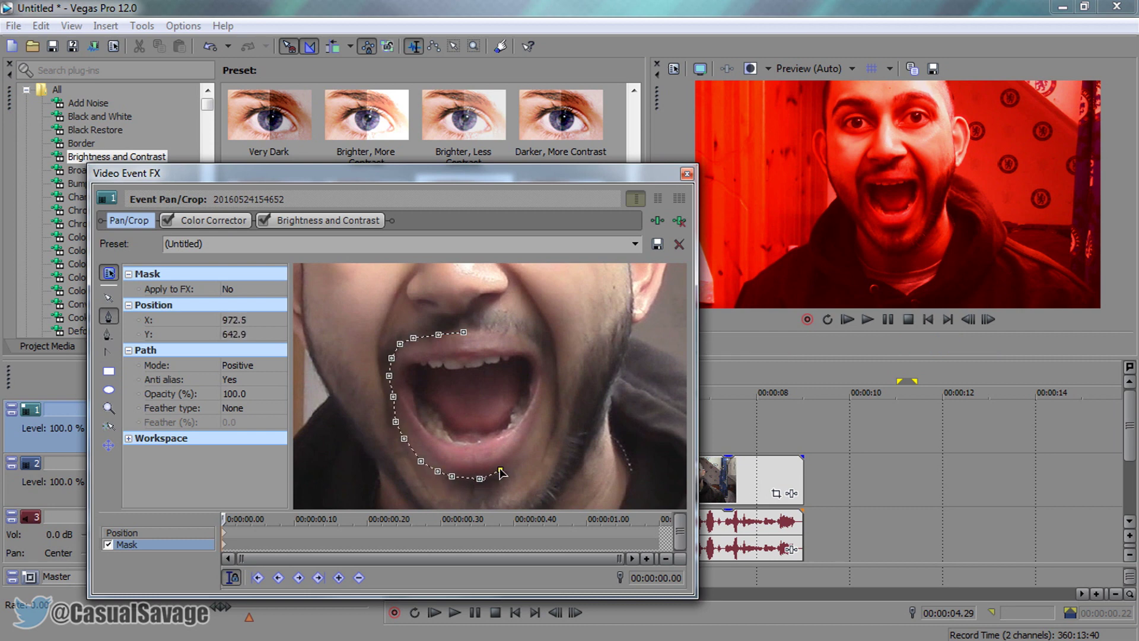
click(514, 455)
click(526, 437)
click(540, 411)
click(545, 392)
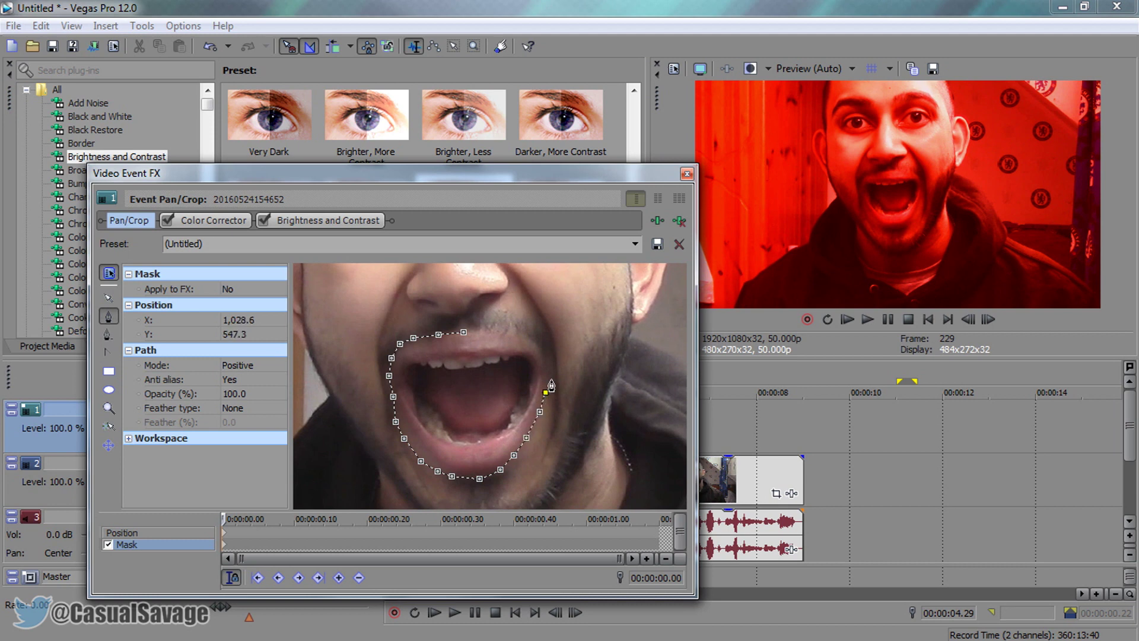
click(546, 355)
click(537, 339)
click(528, 334)
click(509, 333)
click(486, 333)
click(464, 333)
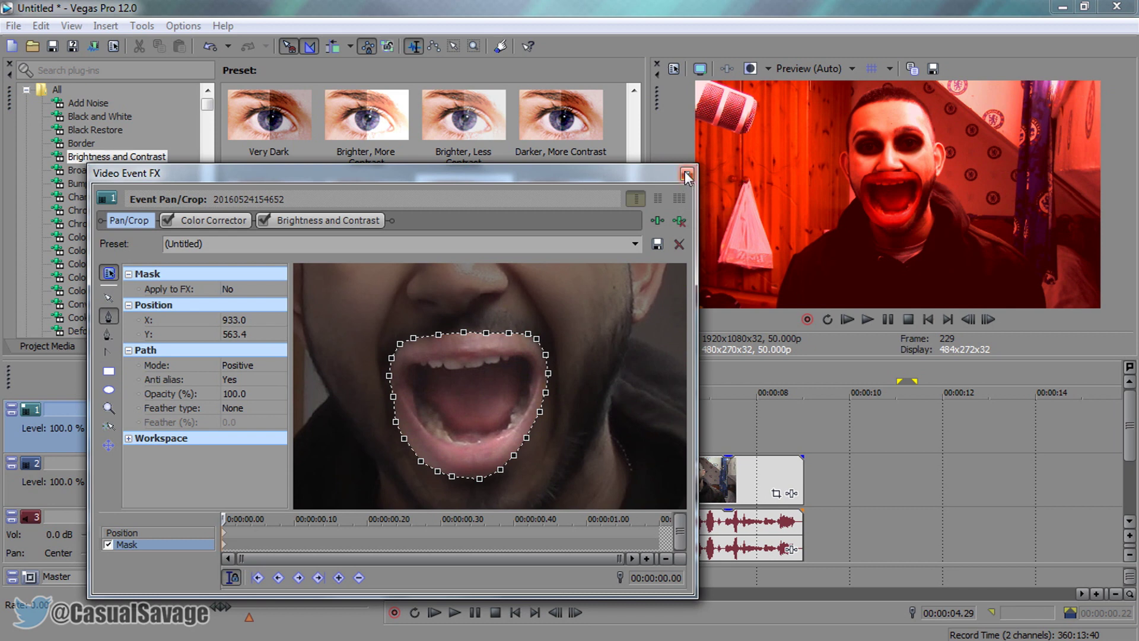
Step: Enlarge the track 1 crop frame to 1,485.1 × 835.4 and close the effects window
click(143, 532)
scroll(572, 450, down, 6)
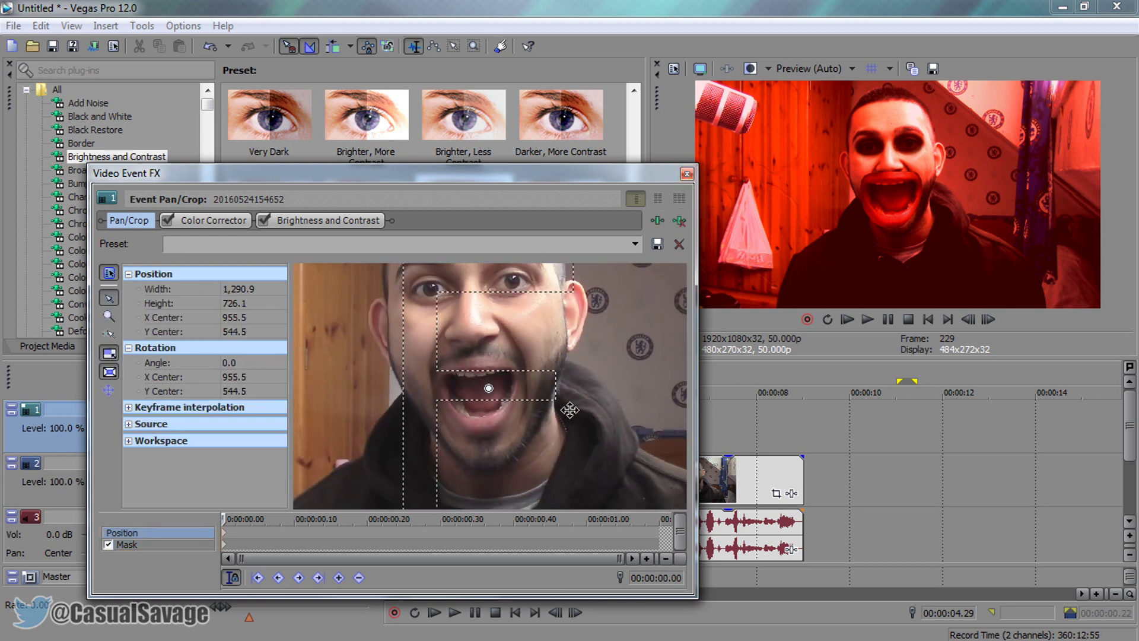
drag(567, 431, 580, 441)
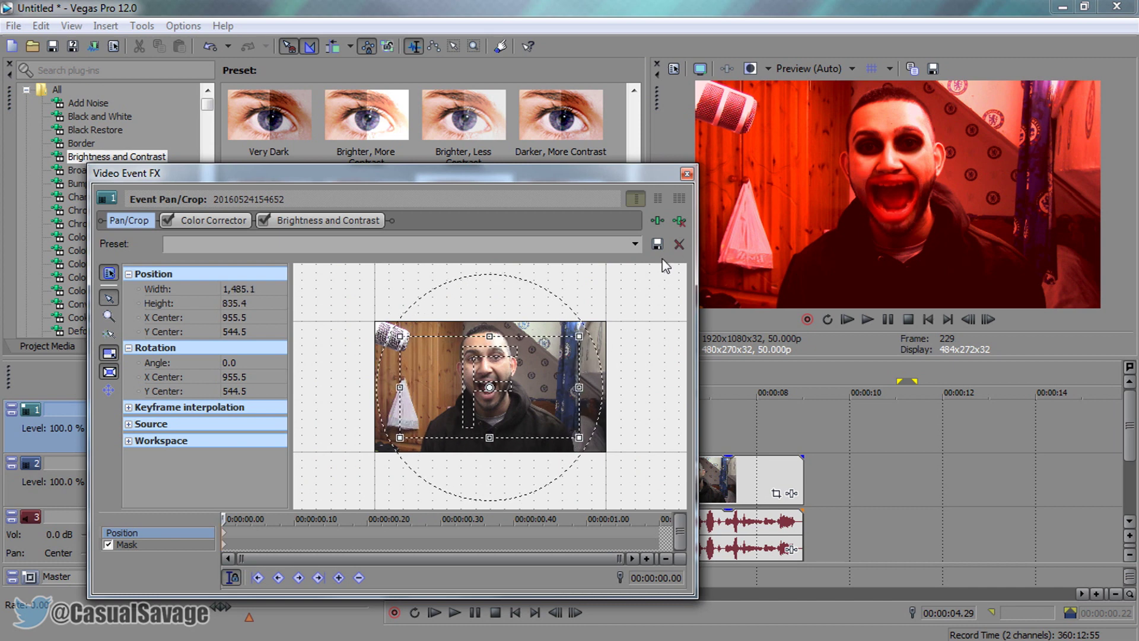
click(687, 173)
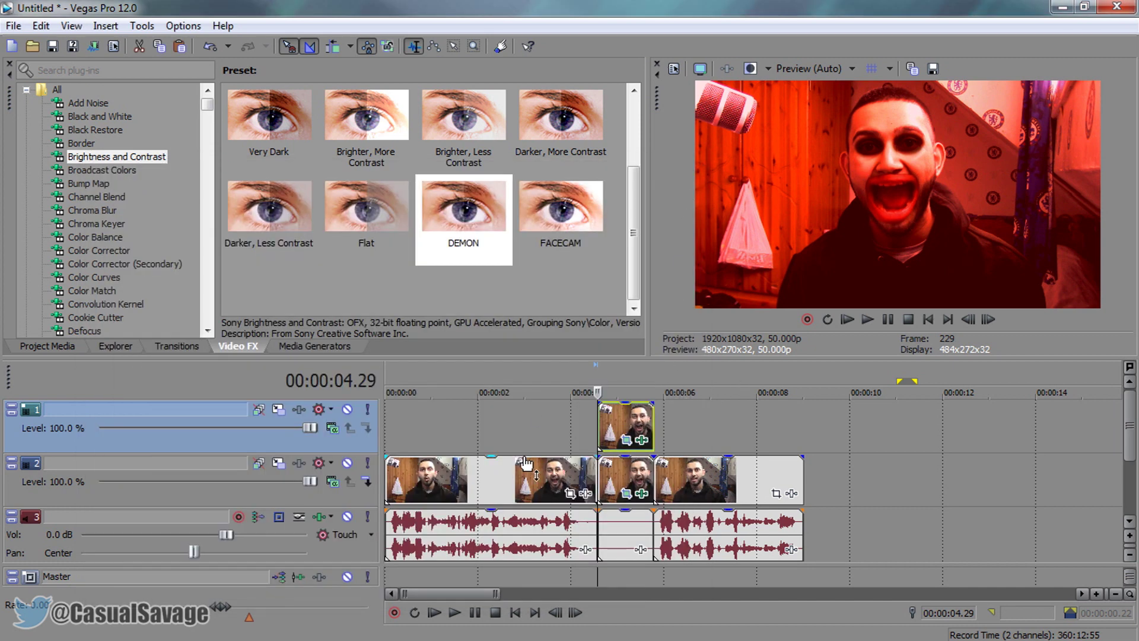
click(558, 443)
key(space)
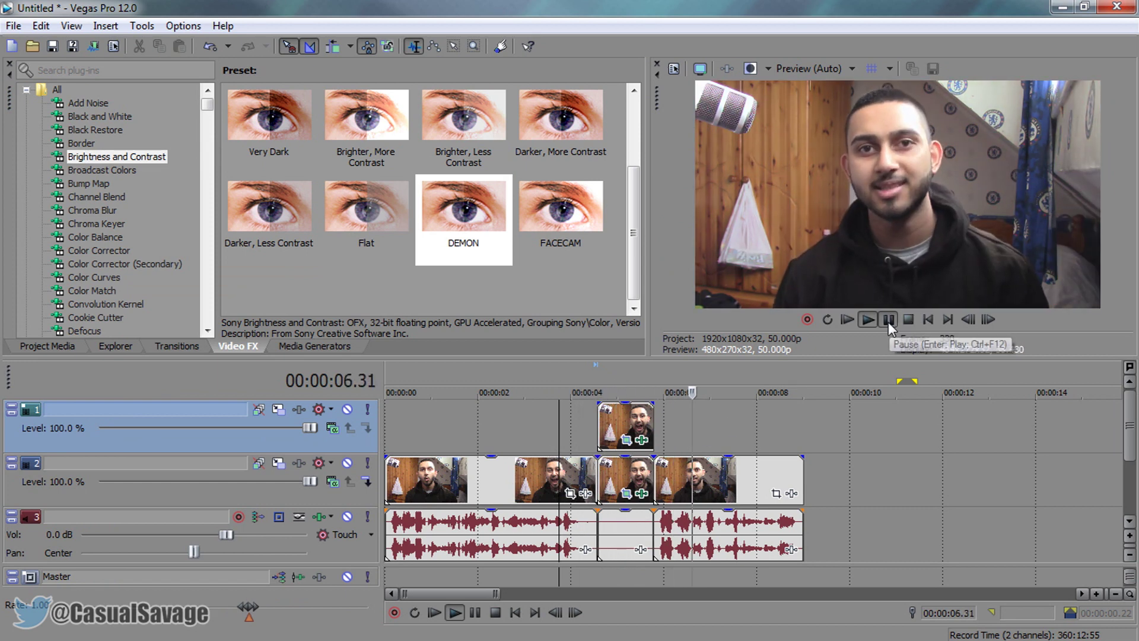
click(888, 321)
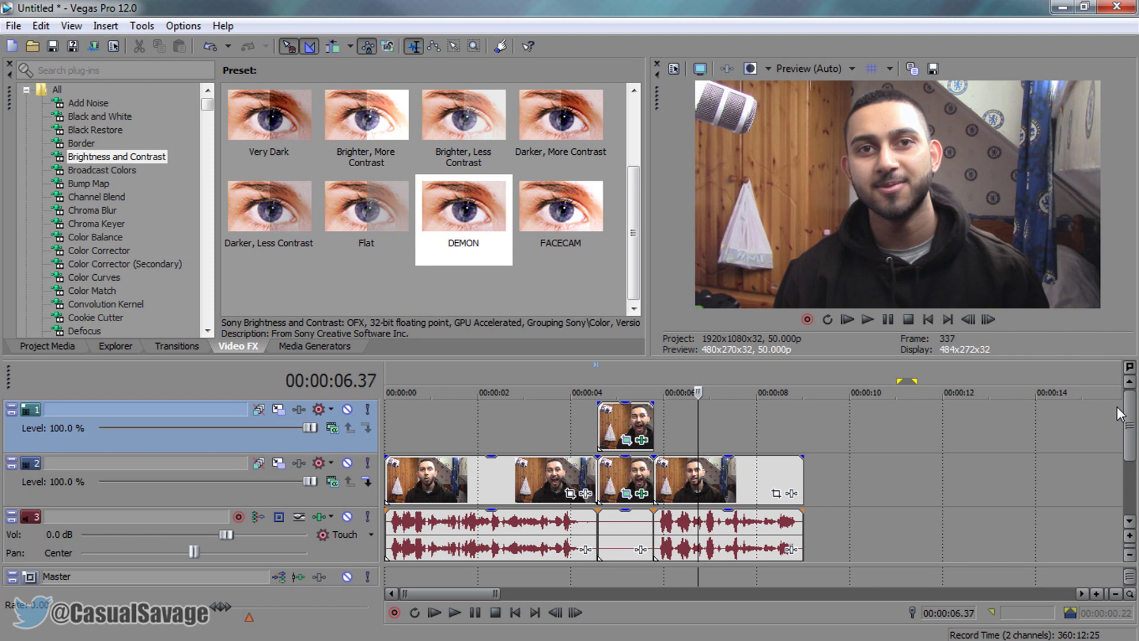
click(395, 482)
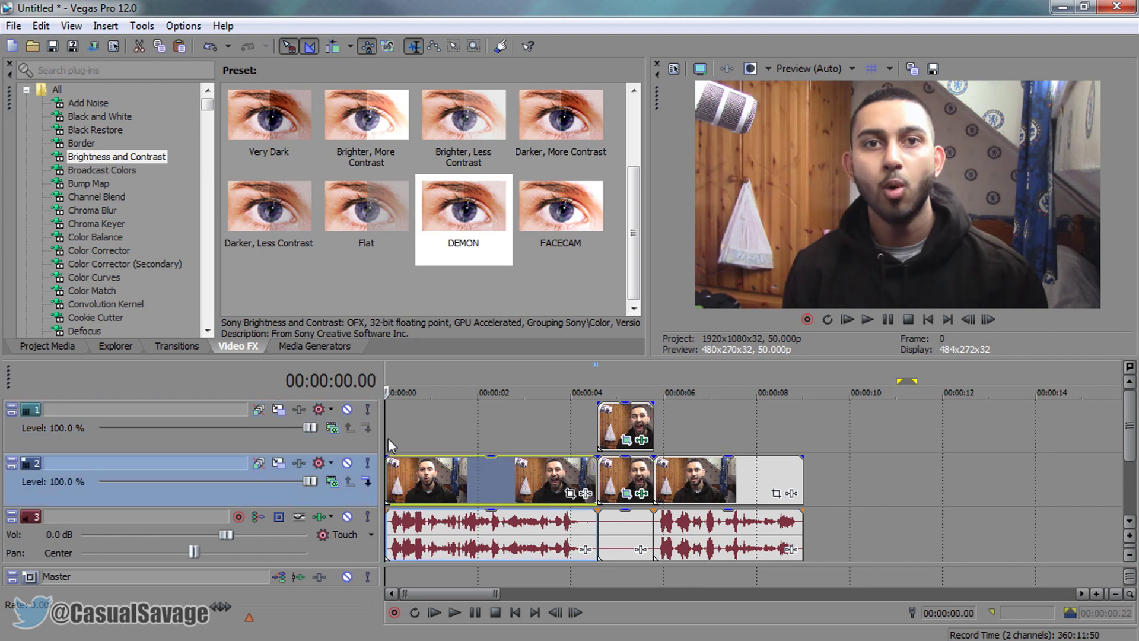
drag(385, 426, 588, 432)
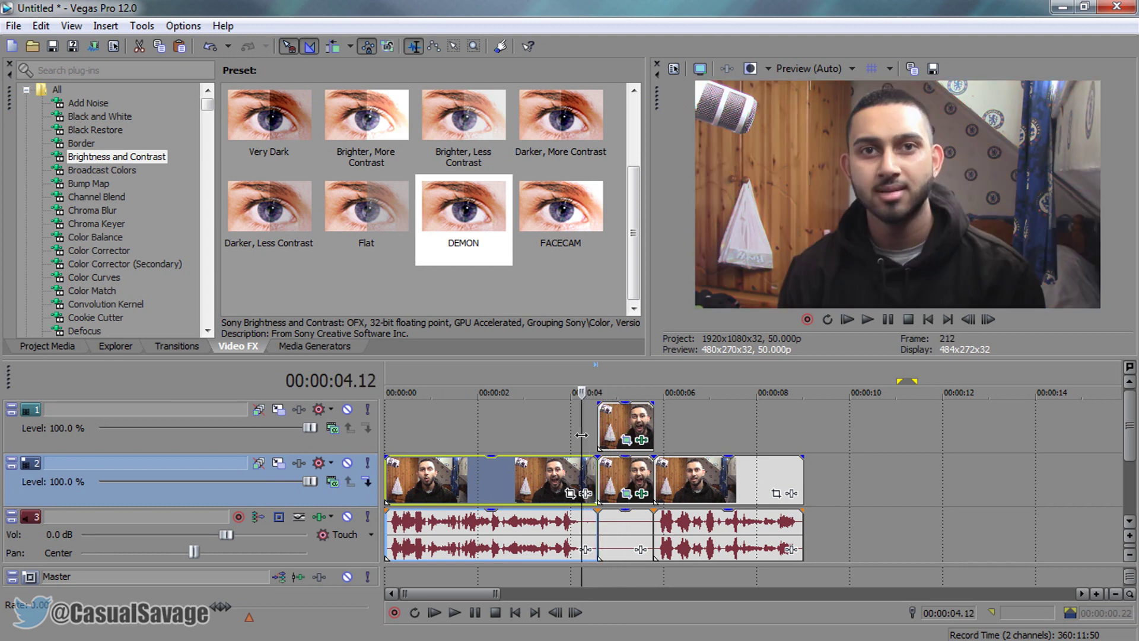
click(607, 436)
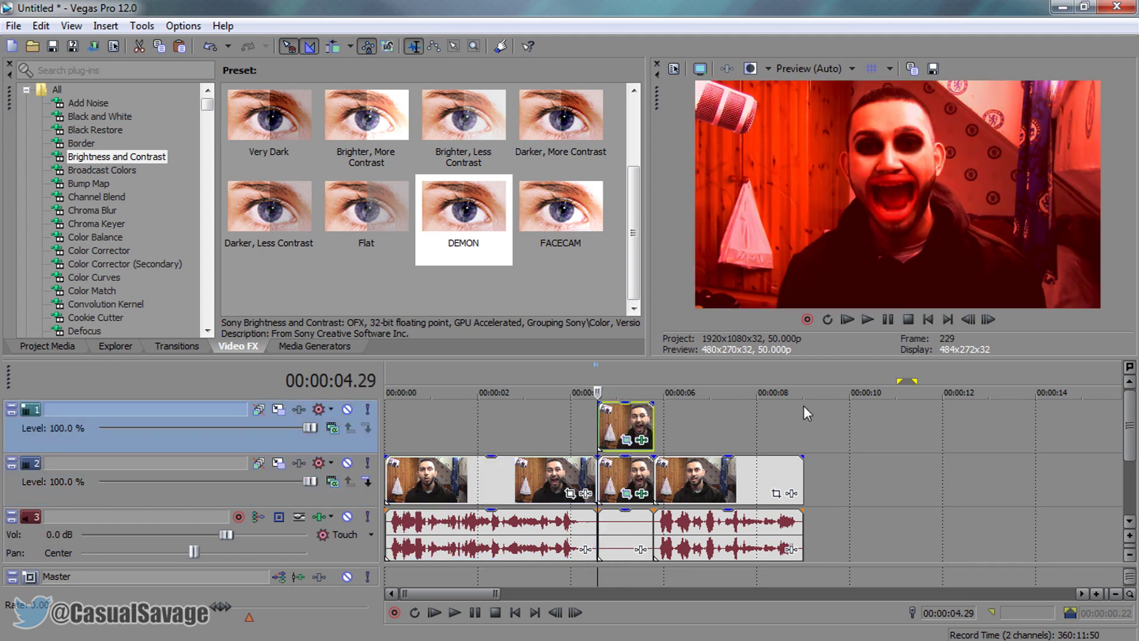